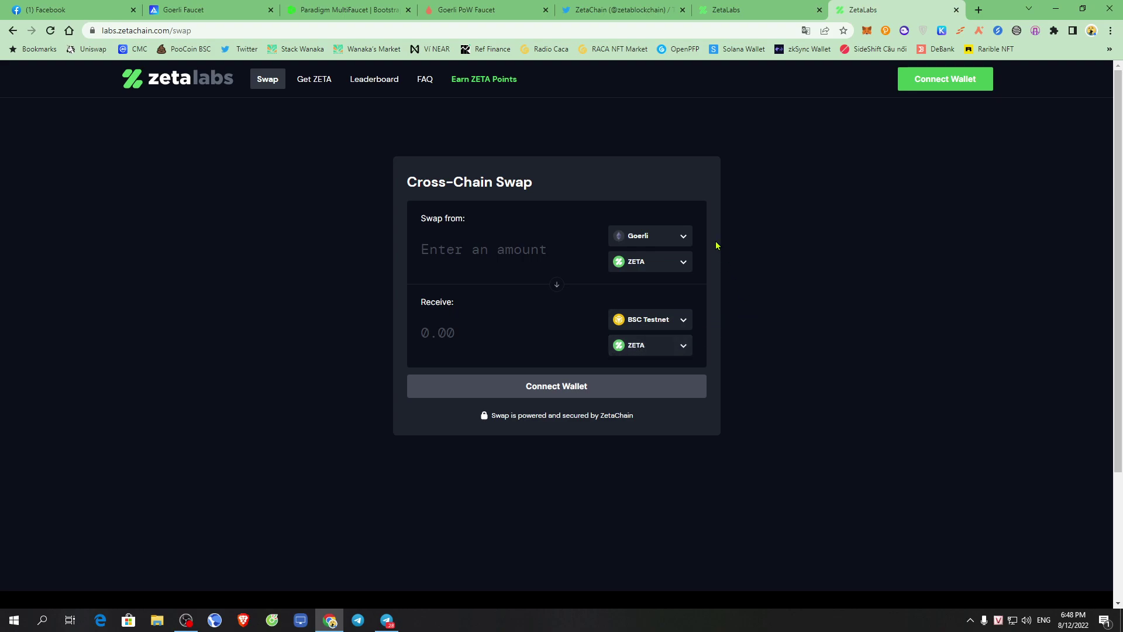
Look over ZetaChain's recent tweets on its Twitter profile and the ZetaLabs cross-chain swap page
left_click(617, 12)
scroll(581, 301, "down", 8)
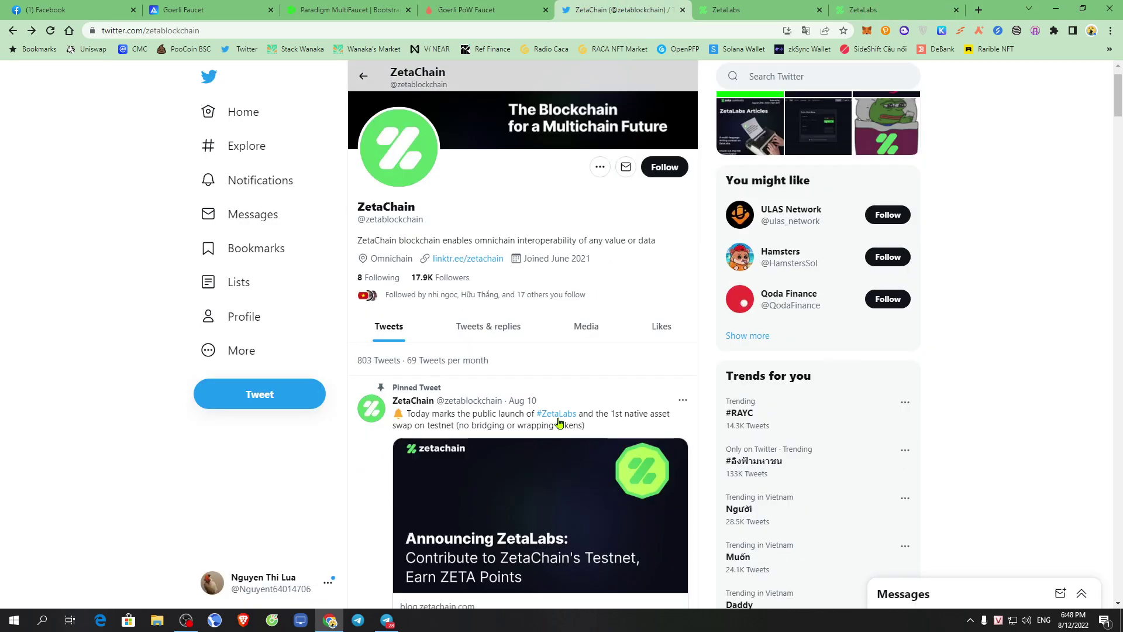
scroll(545, 425, "down", 2)
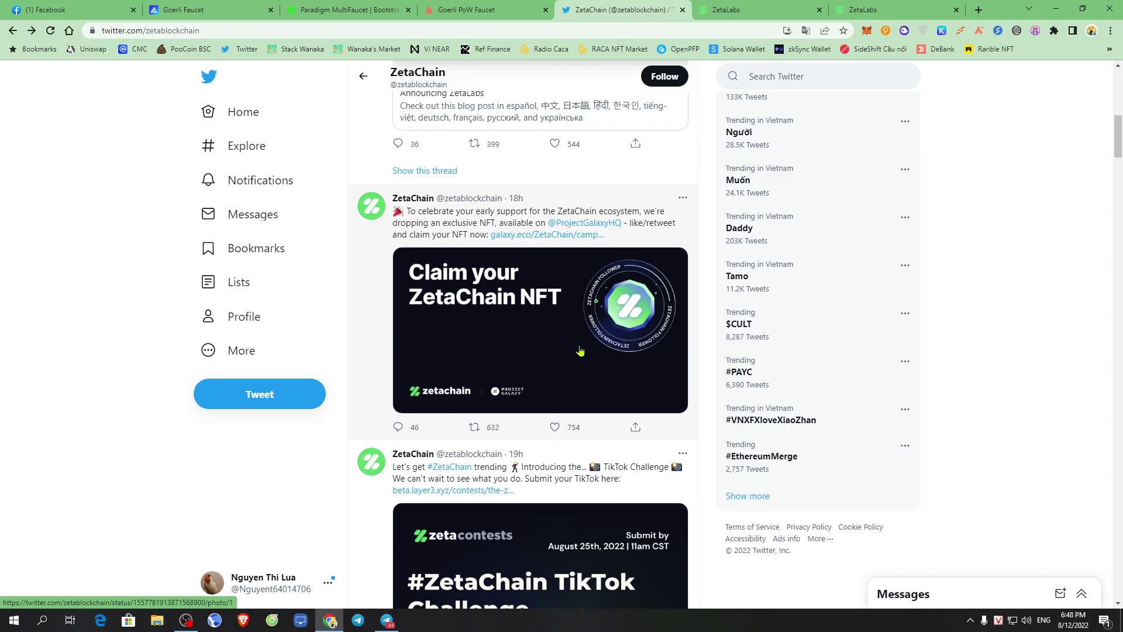
left_click(871, 9)
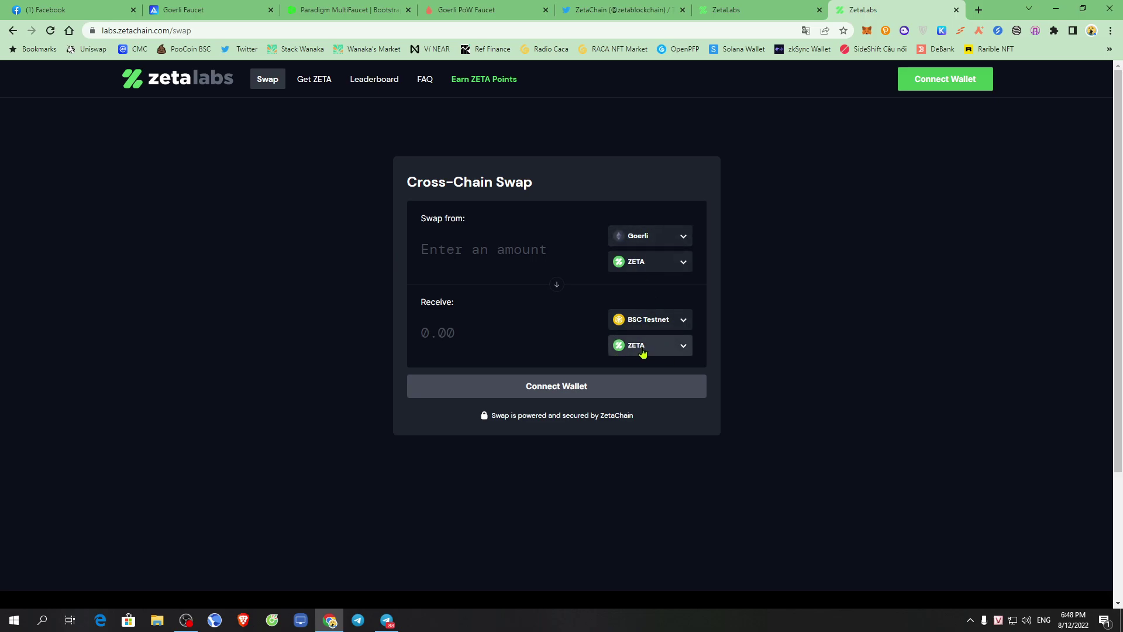
left_click(645, 5)
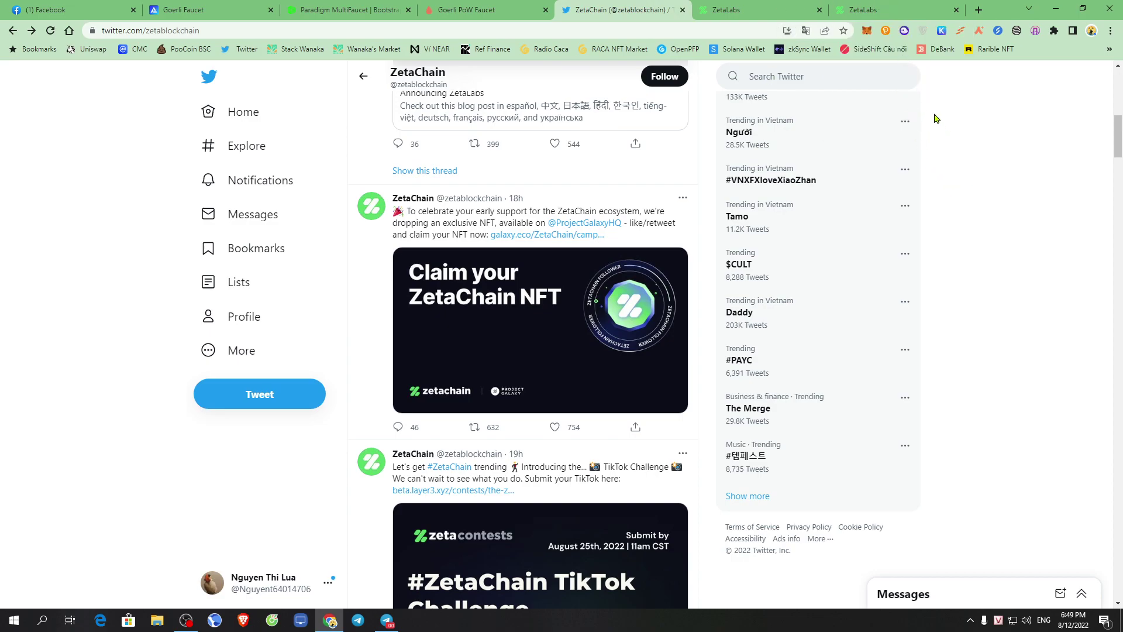
Switch the MetaMask wallet to the Goerli test network and check its GoerliETH balance
left_click(868, 32)
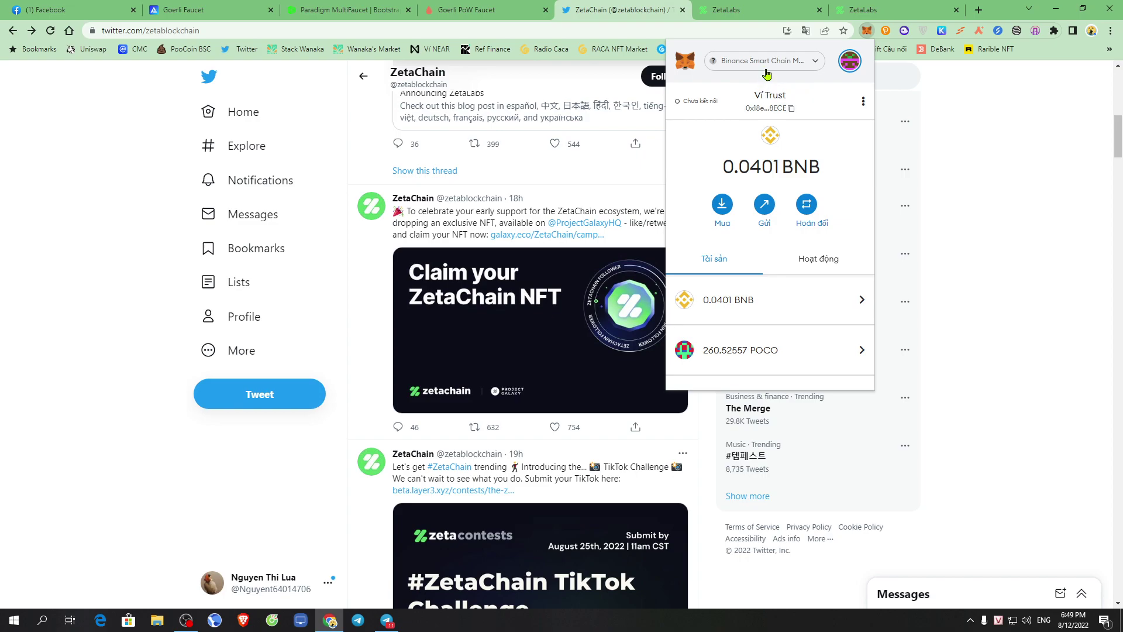
left_click(787, 67)
left_click_drag(868, 130, 861, 298)
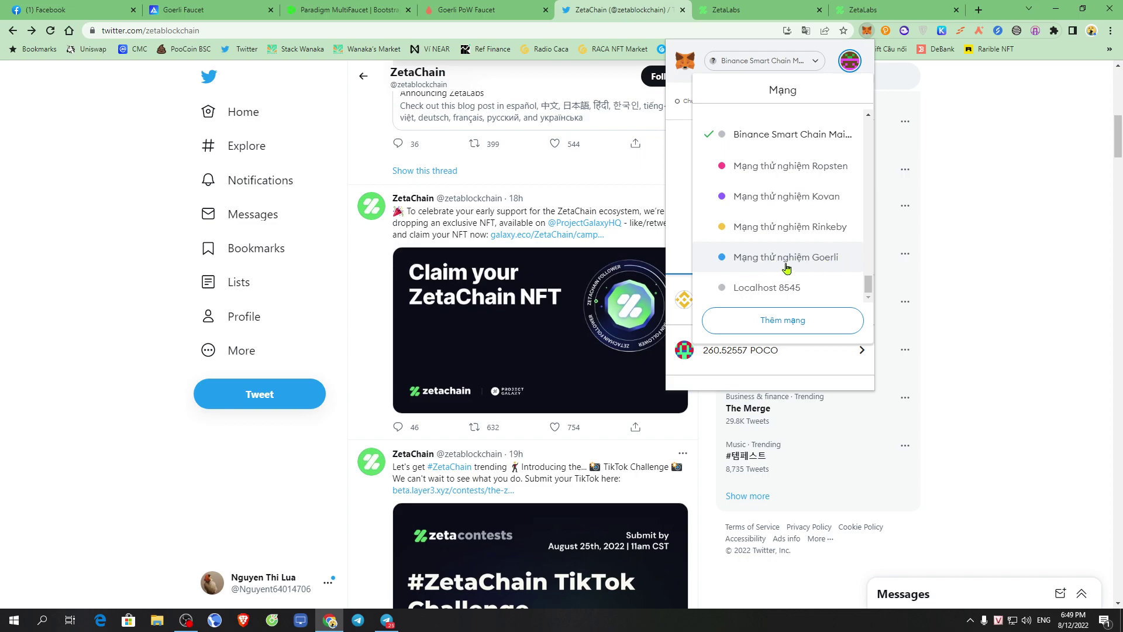
left_click(789, 268)
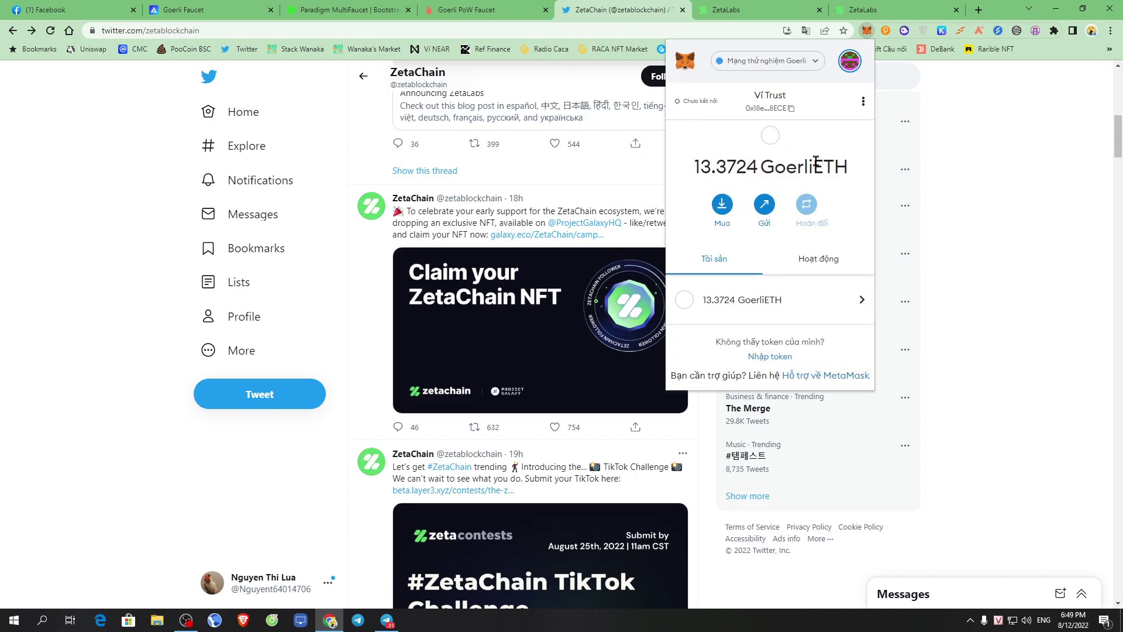
left_click_drag(700, 169, 844, 171)
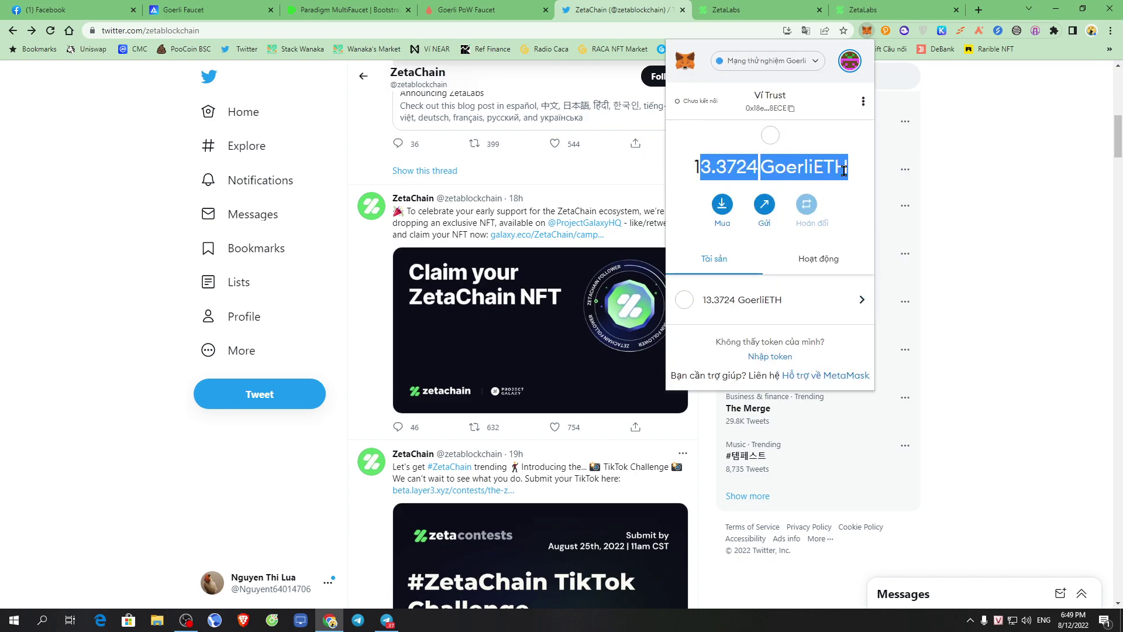
left_click(816, 150)
Review the Alchemy Goerli Faucet page, including its request form and FAQs
left_click(213, 6)
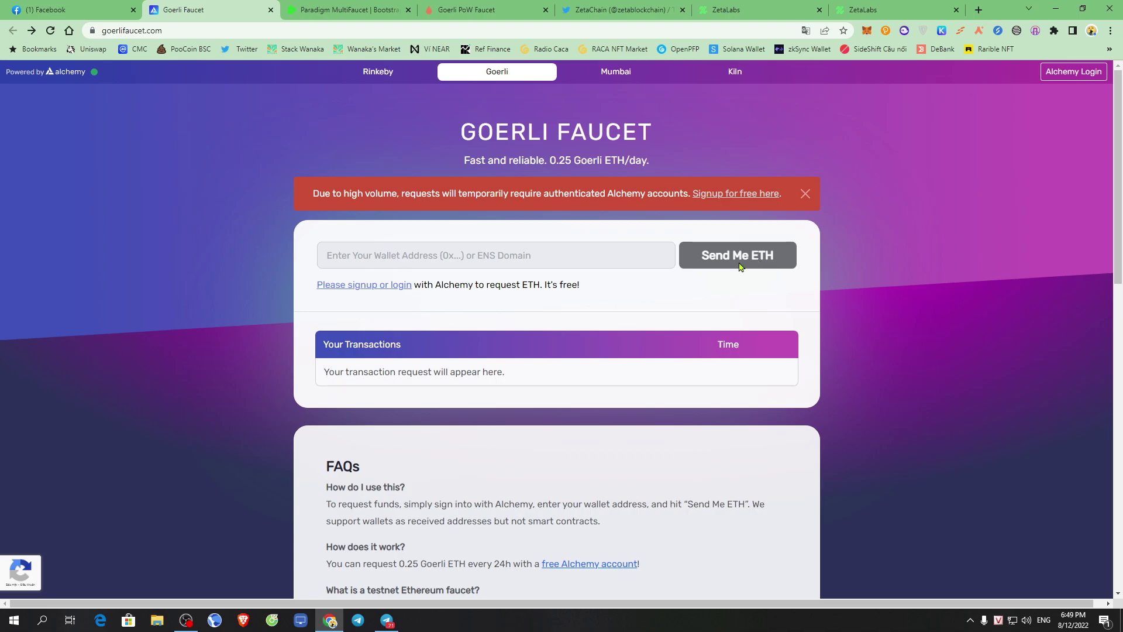
scroll(774, 284, "down", 5)
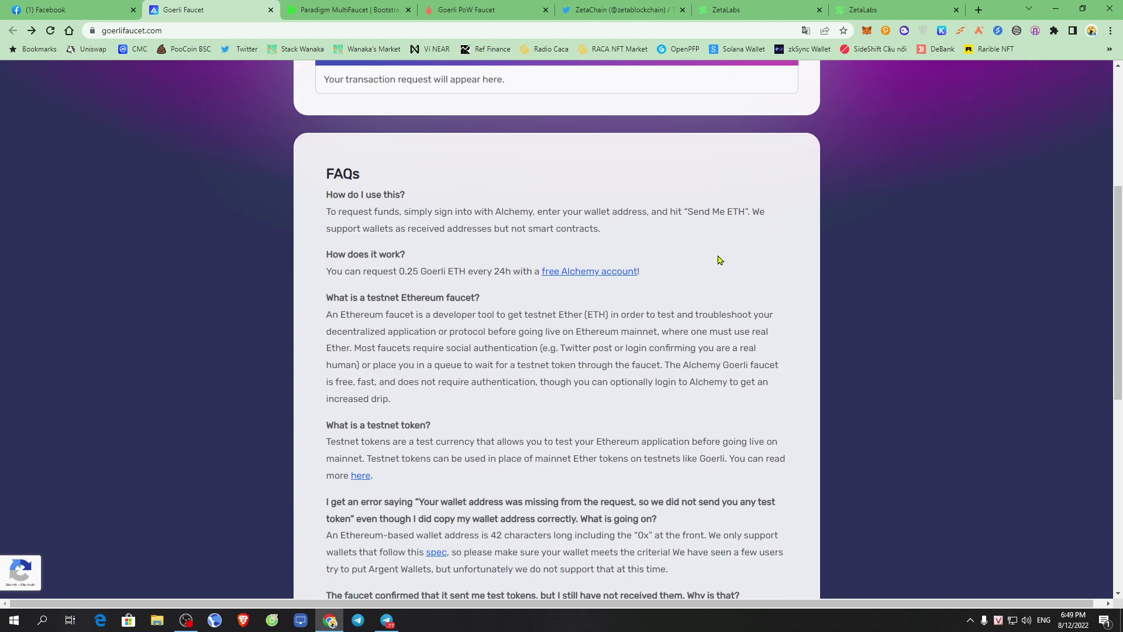
scroll(702, 269, "up", 5)
Examine the Paradigm MultiFaucet page for its Twitter account requirements, claim interval and Görli token amounts
left_click(356, 9)
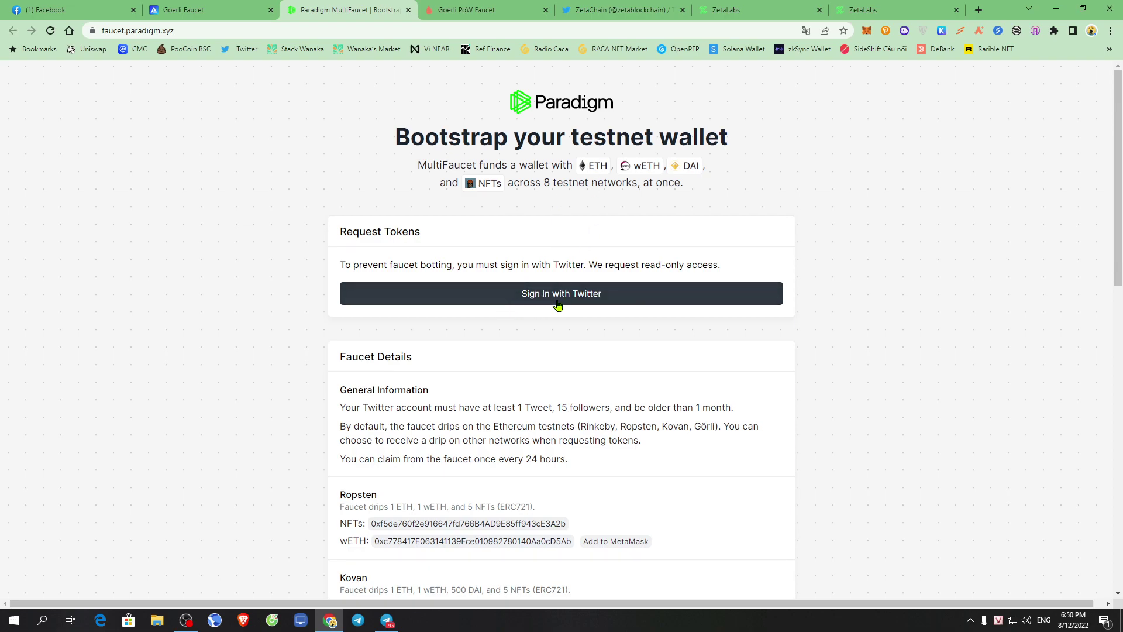
scroll(566, 339, "down", 5)
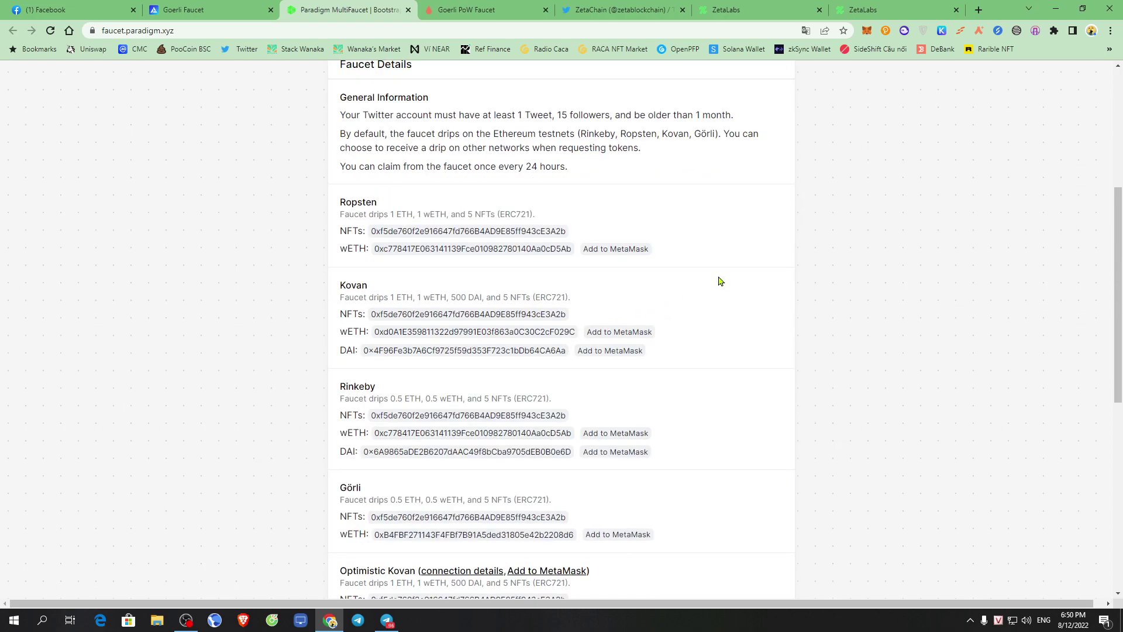
scroll(637, 286, "down", 2)
scroll(626, 257, "up", 7)
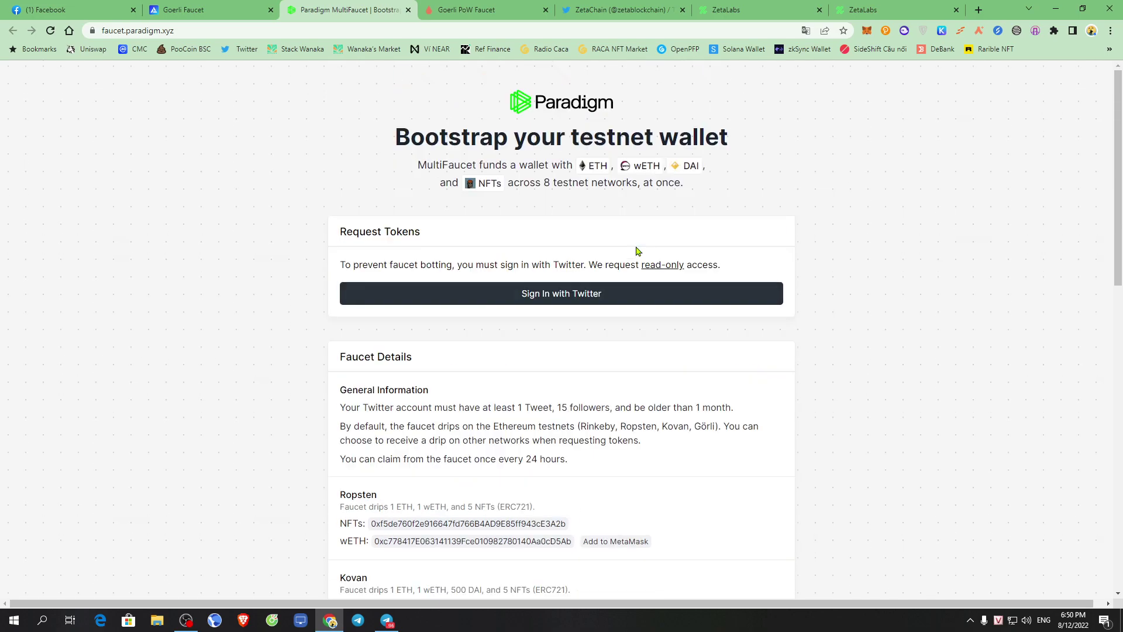
scroll(526, 304, "down", 5)
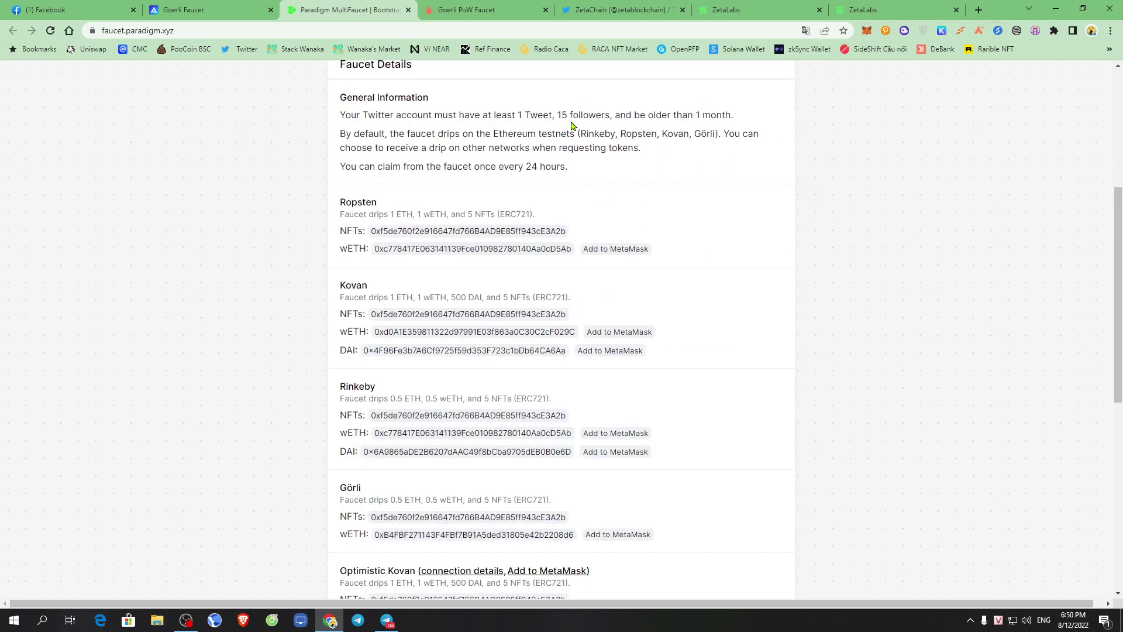
scroll(576, 225, "down", 3)
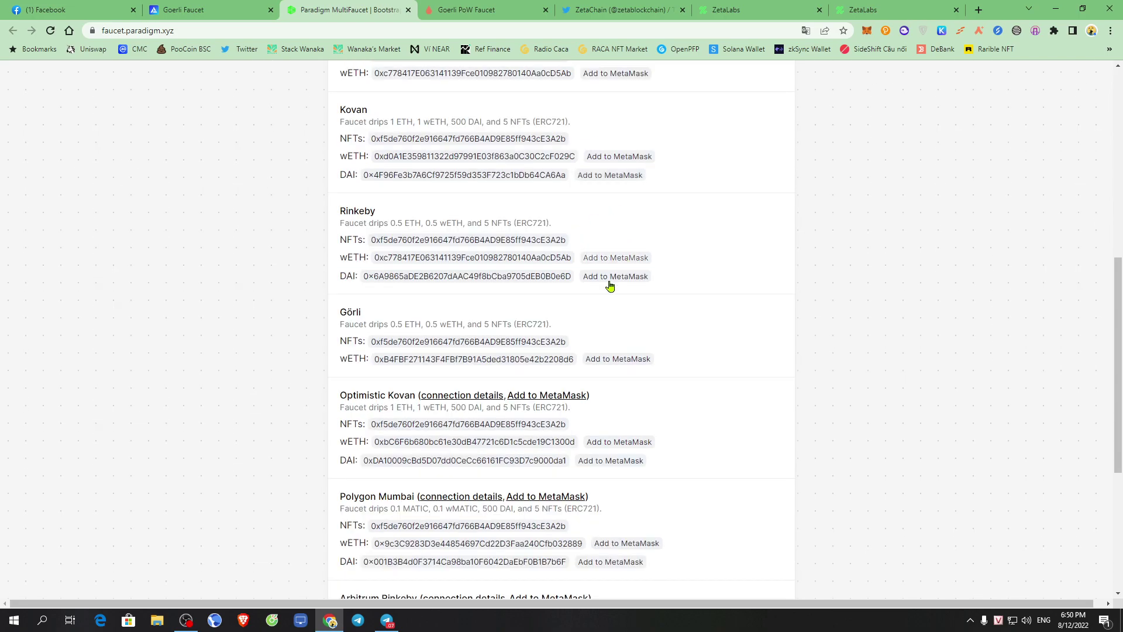
left_click_drag(387, 324, 421, 325)
scroll(693, 306, "up", 8)
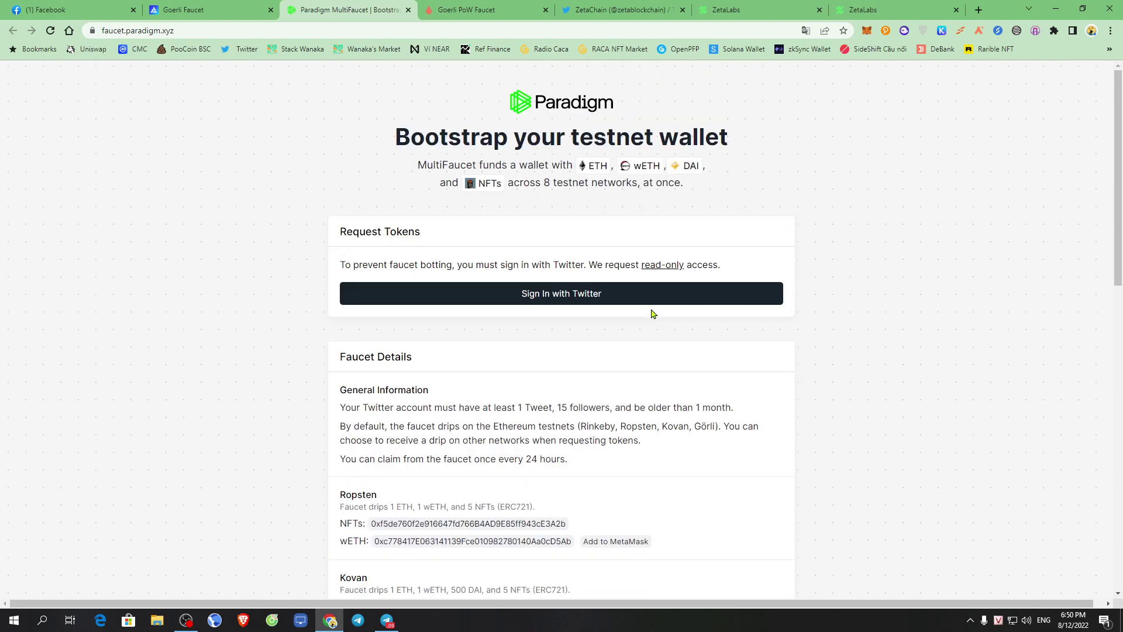
Copy the wallet address from MetaMask and paste it into the ETH address field of the Goerli PoW Faucet
left_click(474, 7)
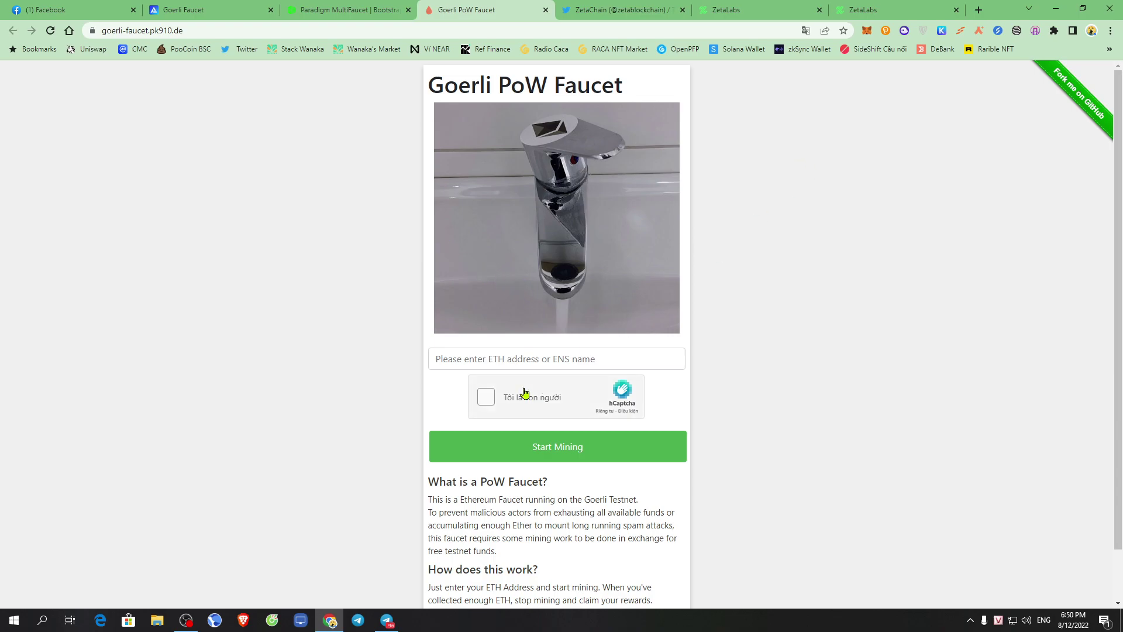
left_click(530, 359)
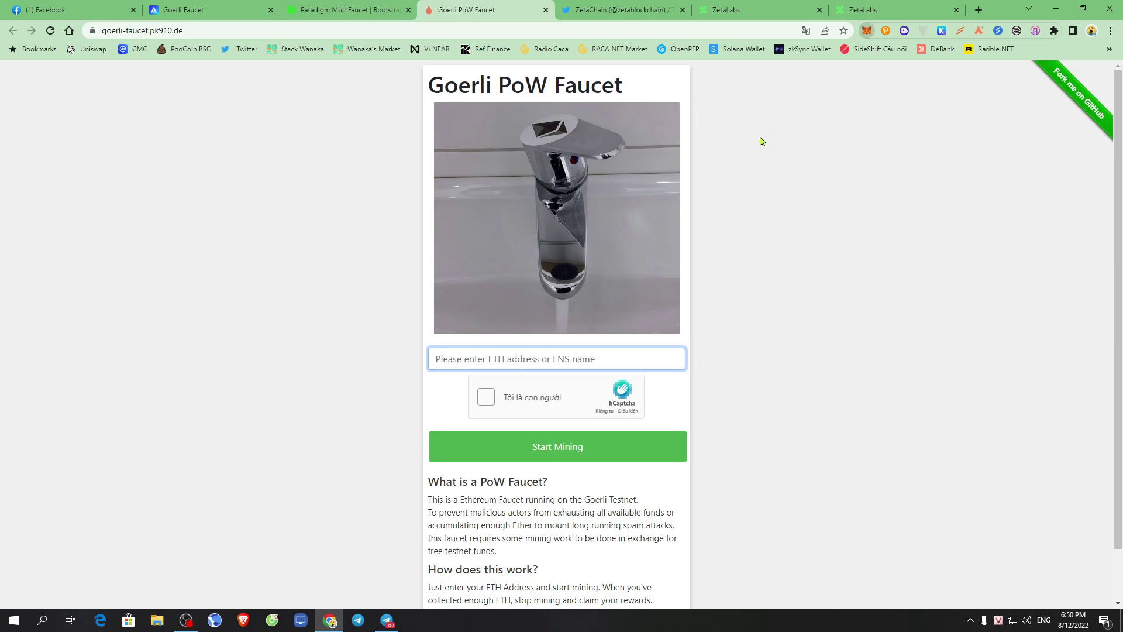
left_click(867, 31)
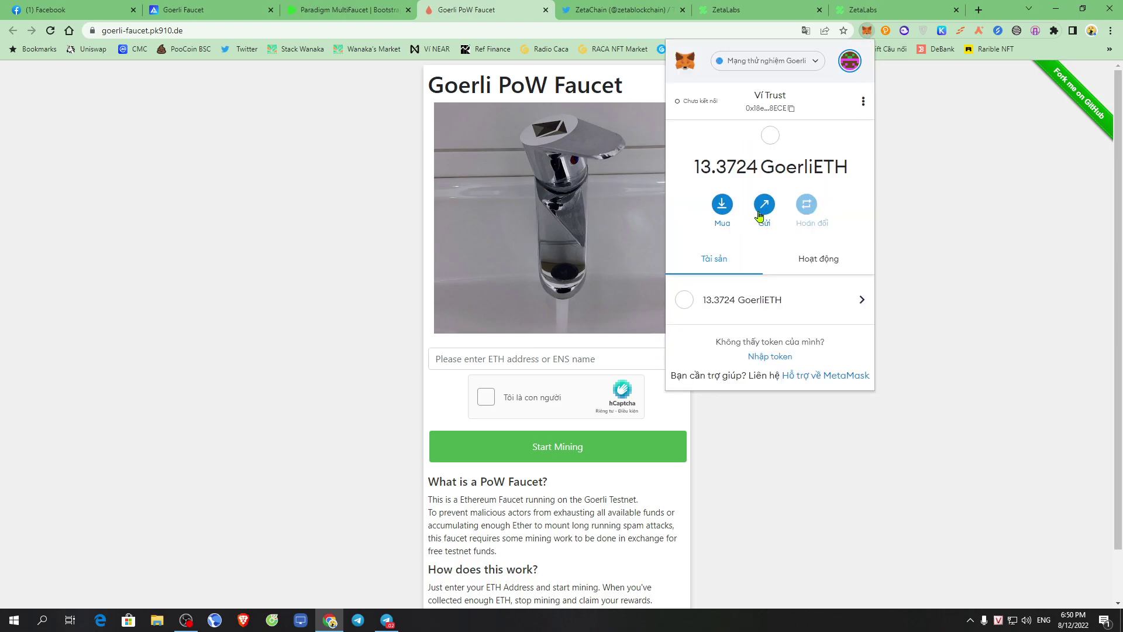
left_click(781, 106)
left_click(498, 359)
right_click(518, 359)
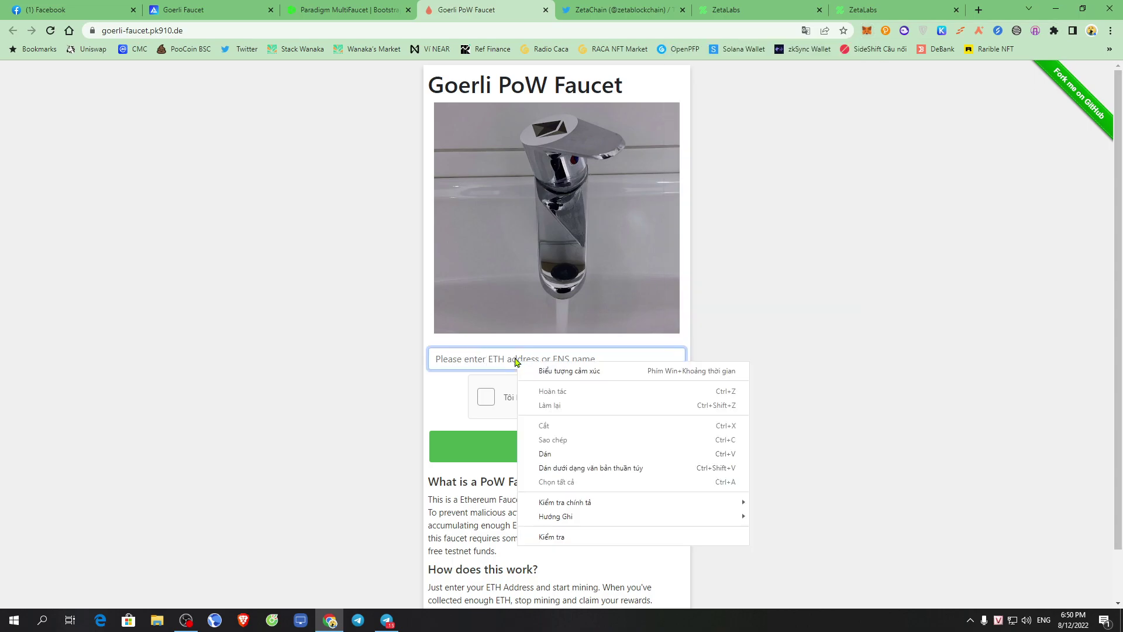
left_click(576, 453)
Open the faucet's hCaptcha human verification and submit all airplane pictures in the first image set
left_click(485, 397)
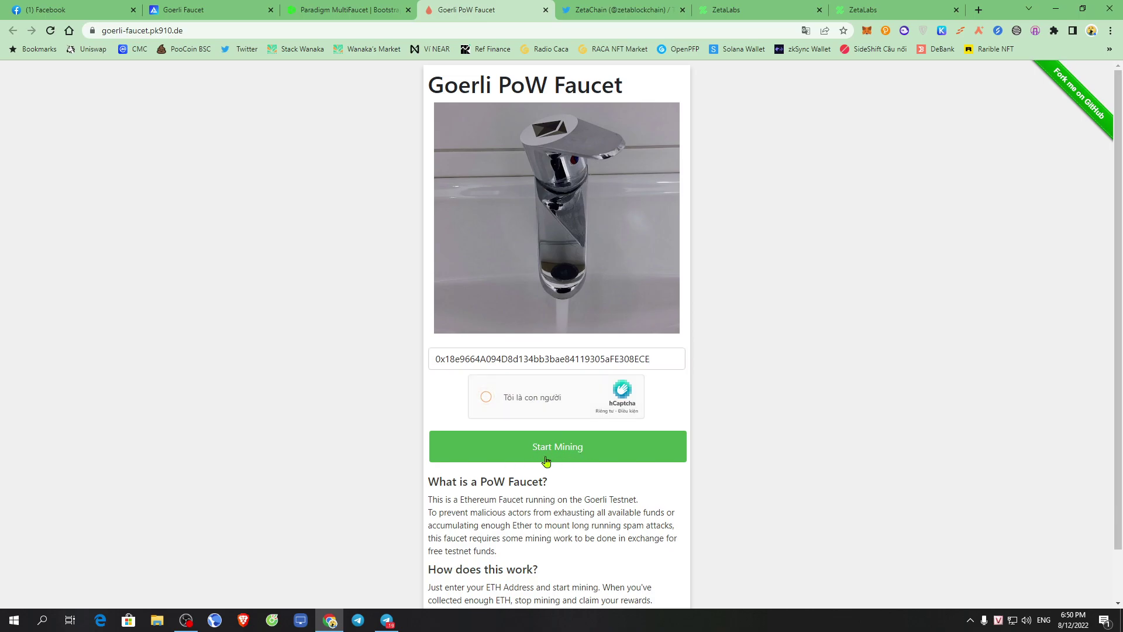
scroll(567, 420, "down", 1)
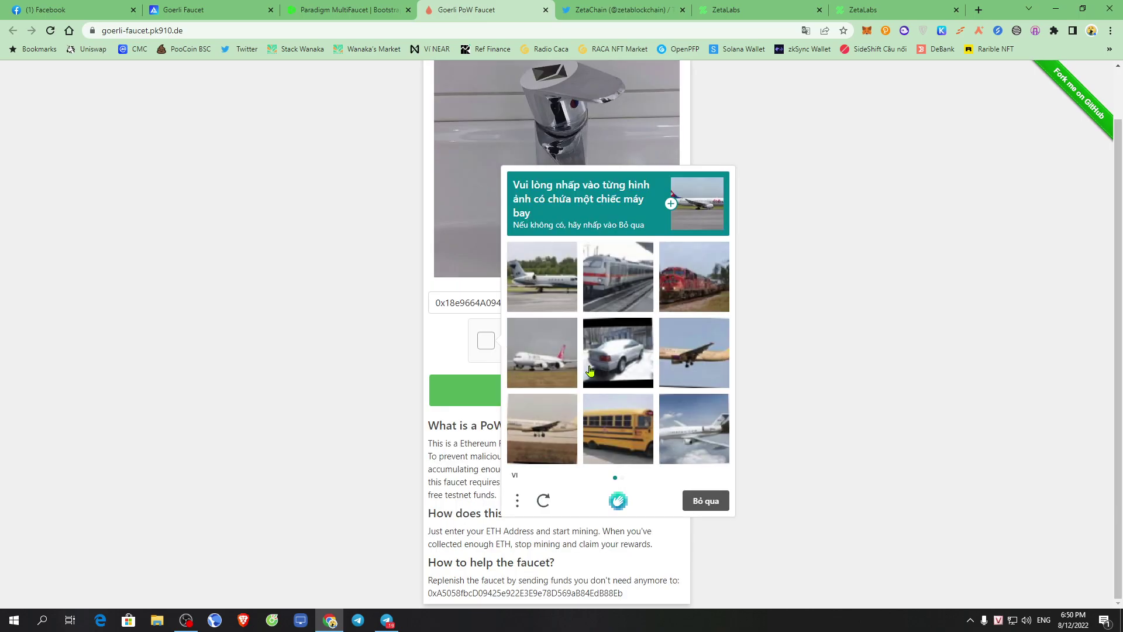
left_click(555, 273)
left_click(542, 367)
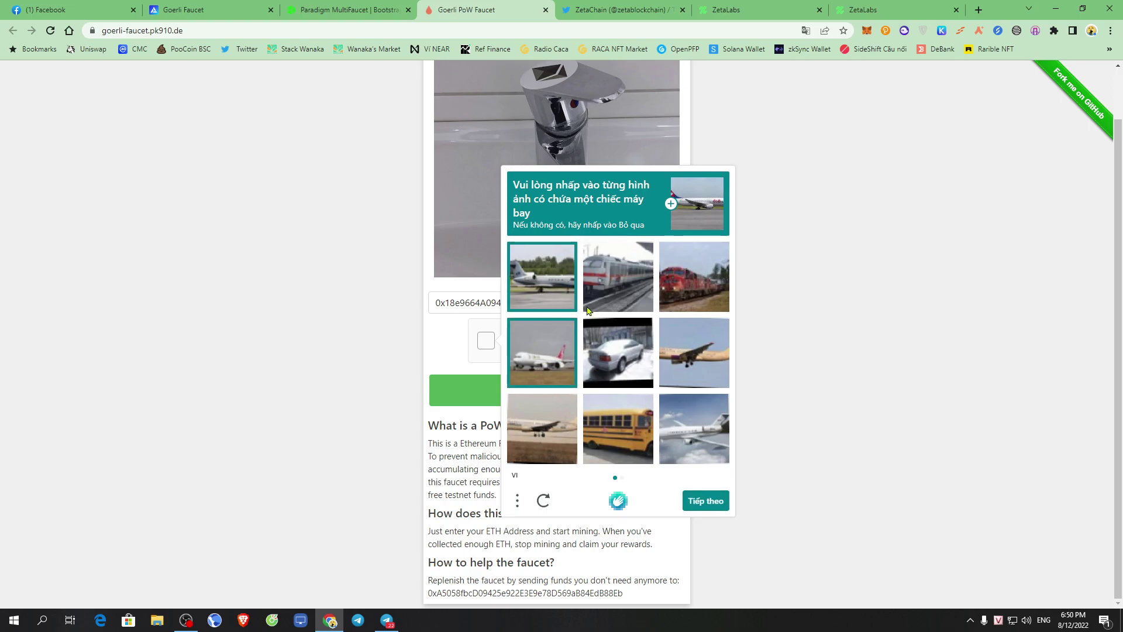
left_click(700, 359)
left_click(698, 449)
left_click(532, 454)
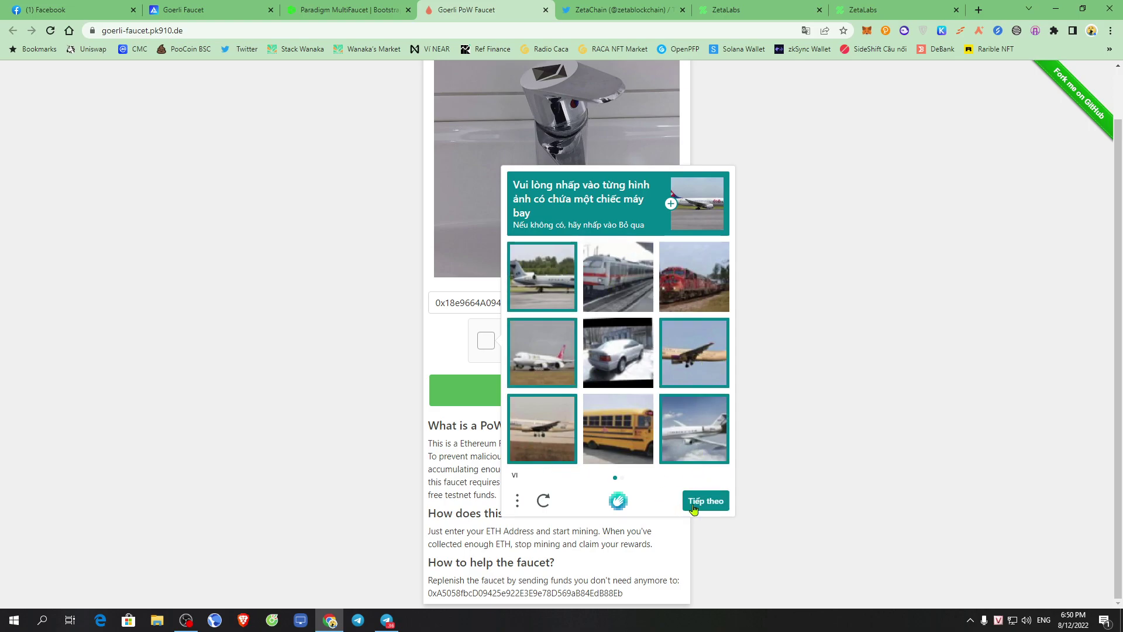
left_click(702, 502)
Submit the matching pictures in the second captcha image set and start mining on the Goerli PoW Faucet
left_click(618, 350)
left_click(684, 365)
left_click(693, 430)
left_click(604, 436)
left_click(561, 436)
left_click(706, 501)
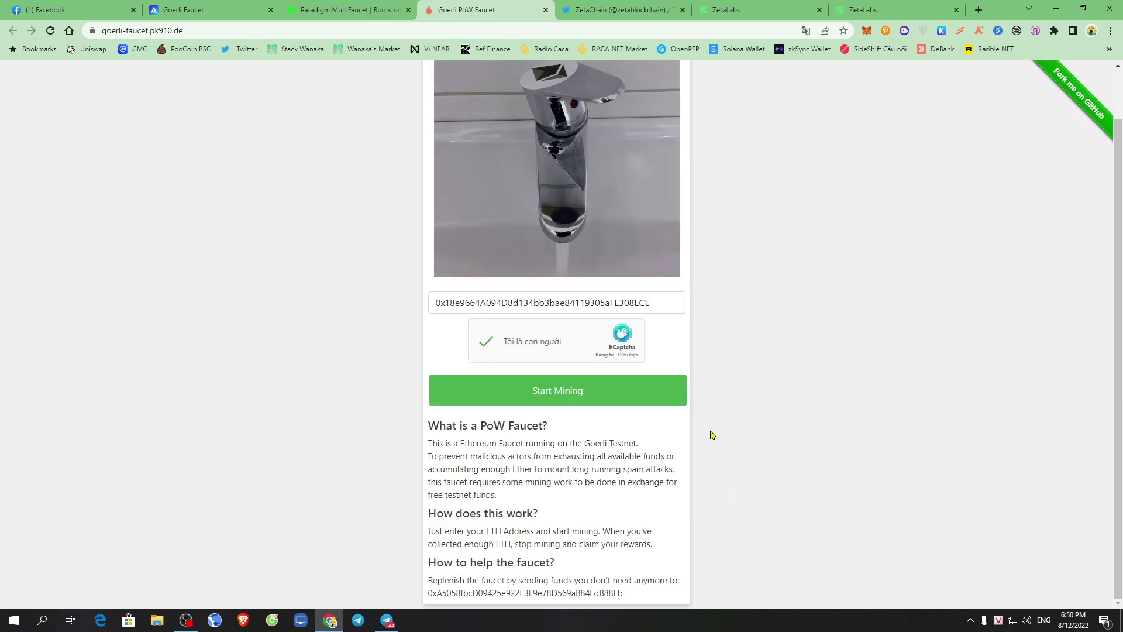
left_click(551, 395)
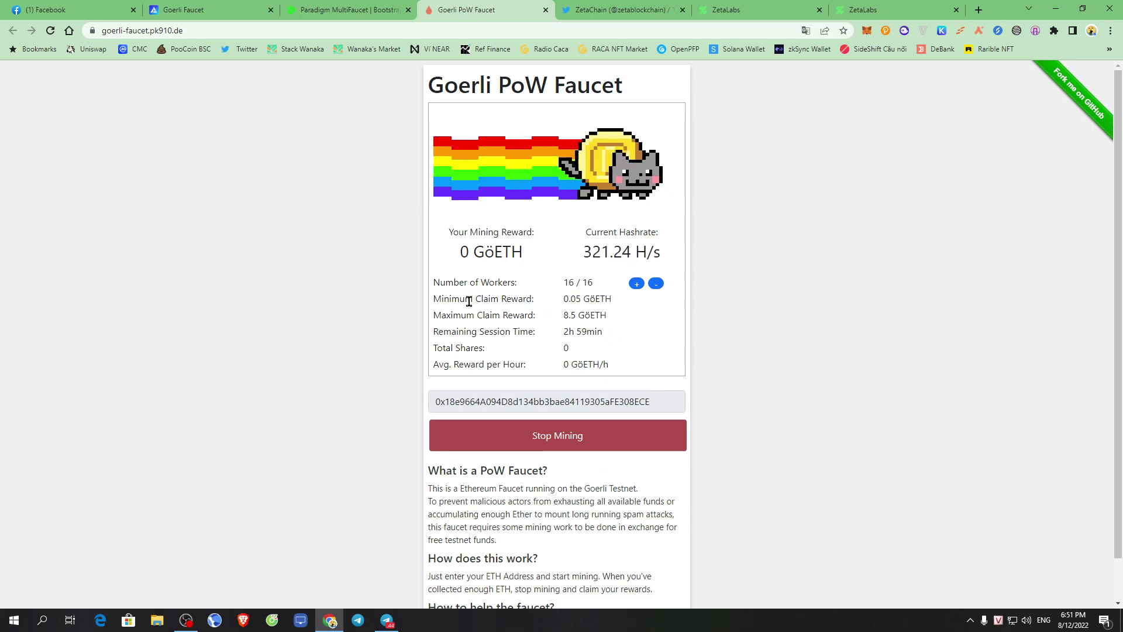
Review the mining claim limits and average hourly reward, and move the Goerli PoW Faucet tab directly after the Facebook tab
left_click_drag(441, 298, 533, 298)
left_click_drag(441, 315, 626, 321)
left_click(555, 349)
left_click(587, 344)
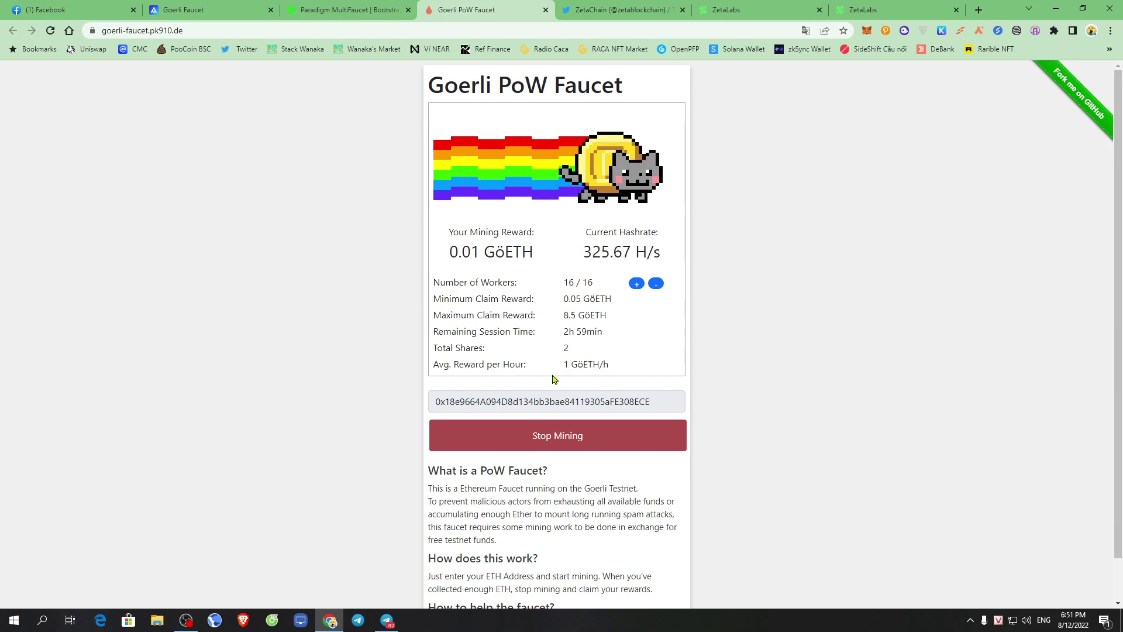
left_click_drag(564, 363, 631, 367)
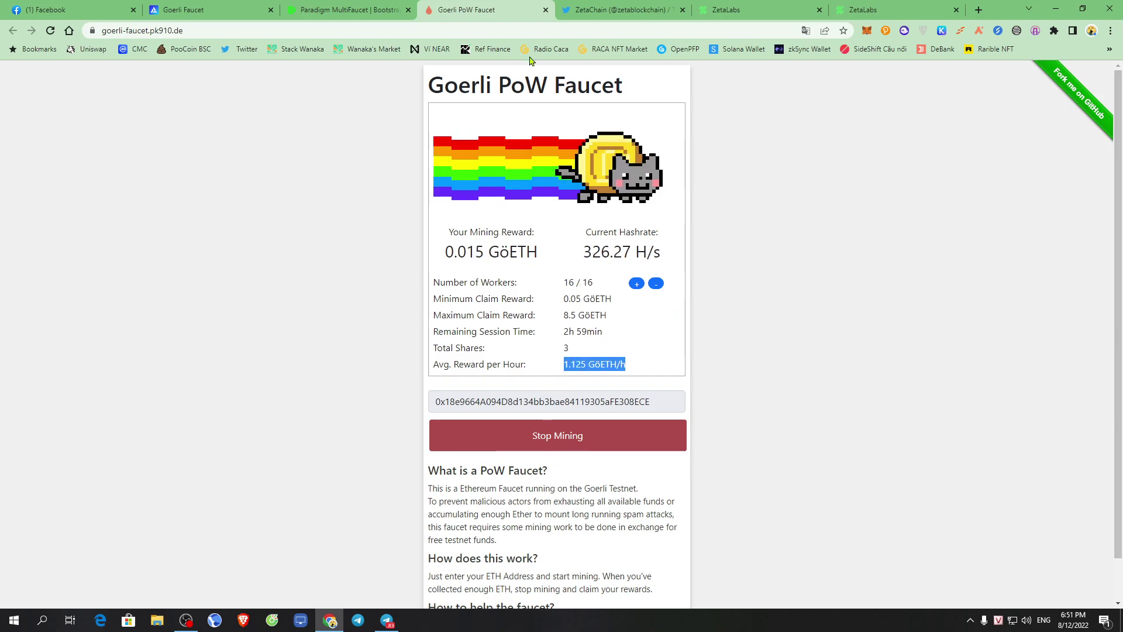
left_click_drag(491, 8, 244, 7)
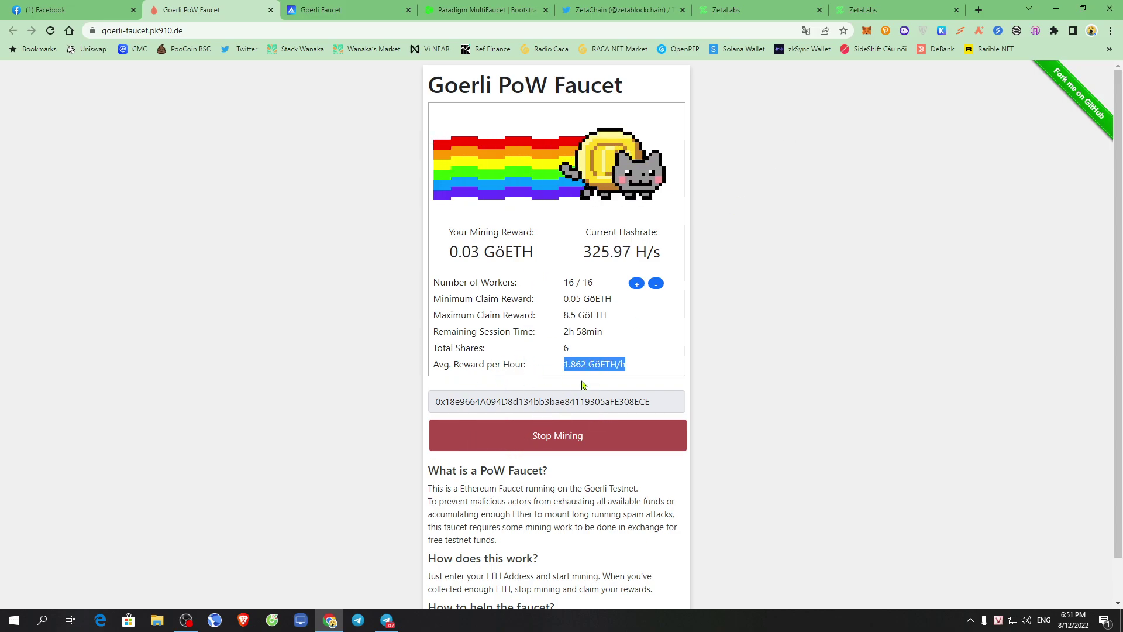
Check the mining wallet address on the faucet and the GoerliETH balance in MetaMask
left_click_drag(496, 401, 619, 401)
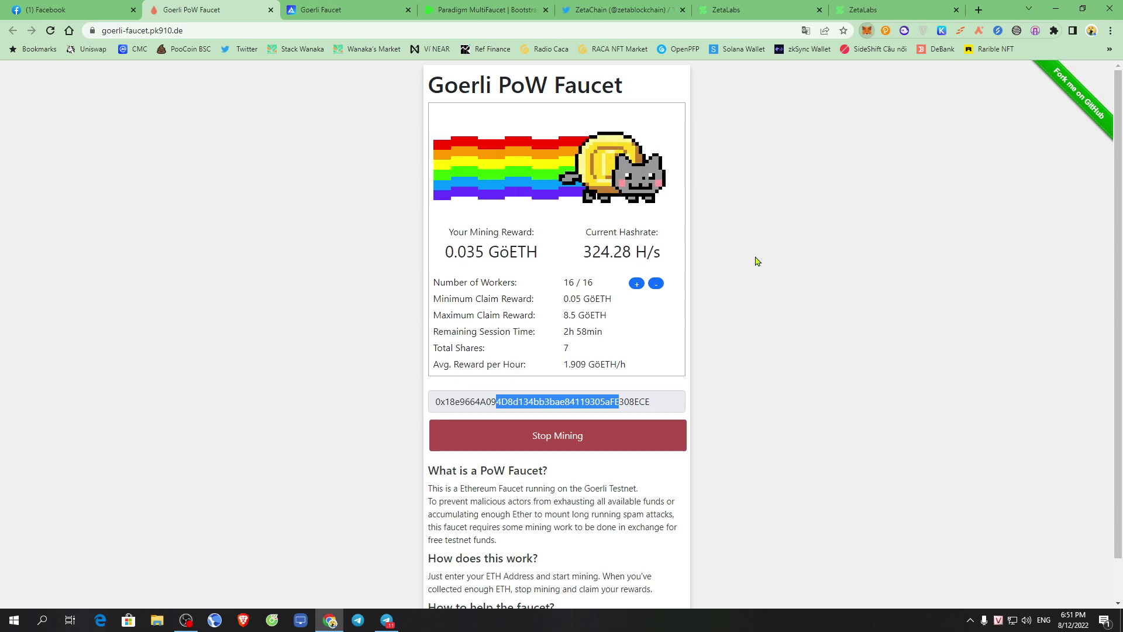
key("alt+shift+m")
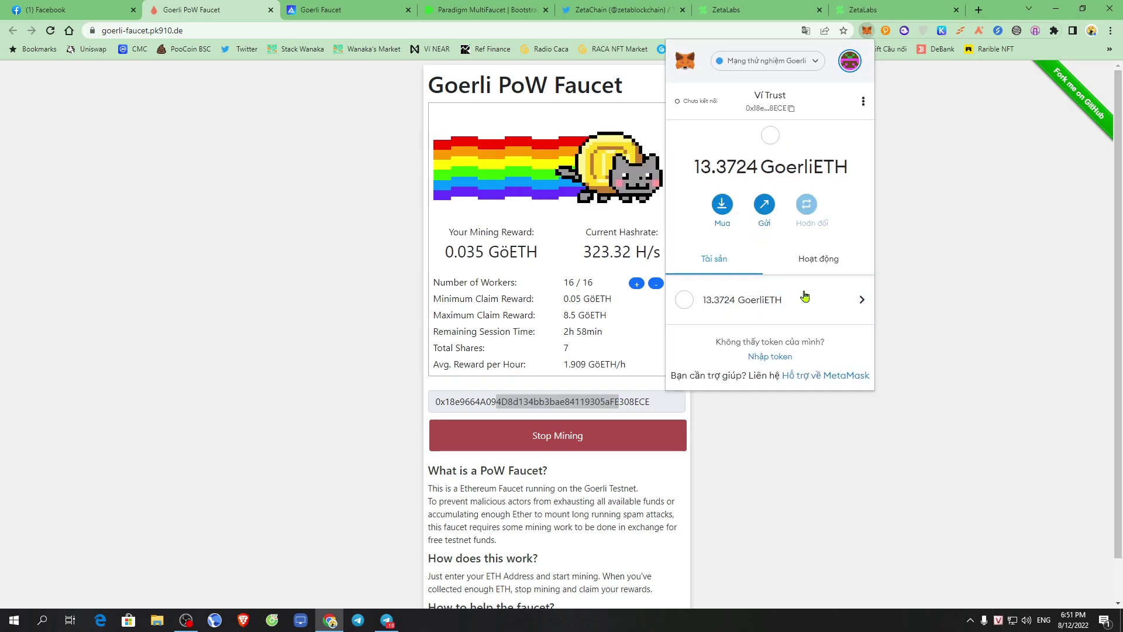
left_click_drag(696, 167, 813, 167)
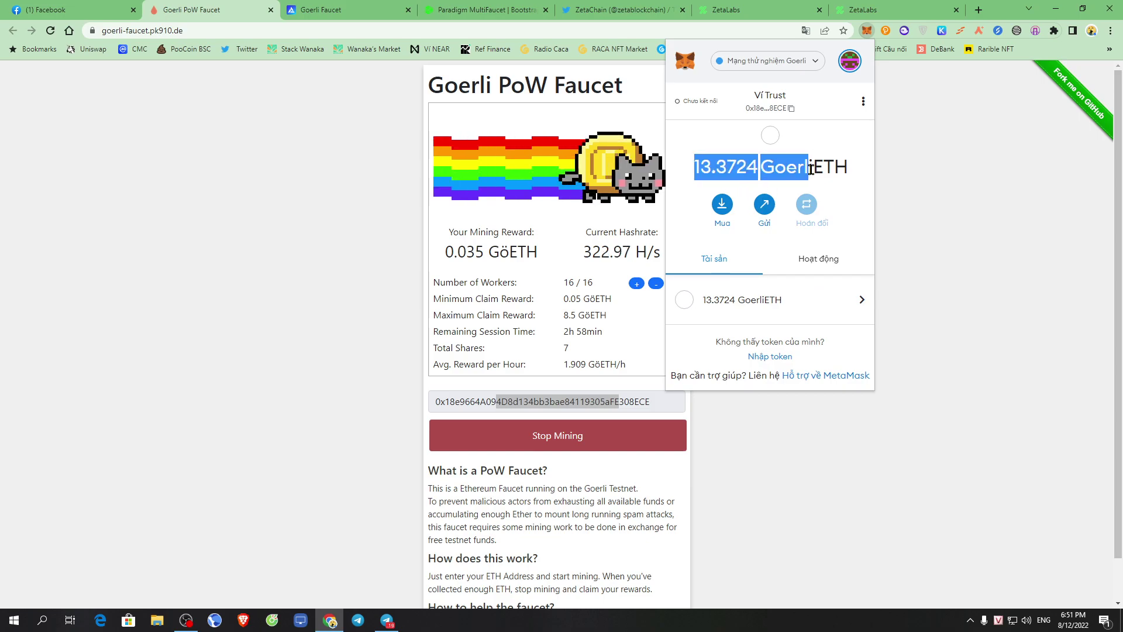
left_click(933, 195)
Go through the open faucet and ZetaLabs pages and return to ZetaChain's Twitter profile
left_click(404, 6)
left_click(485, 9)
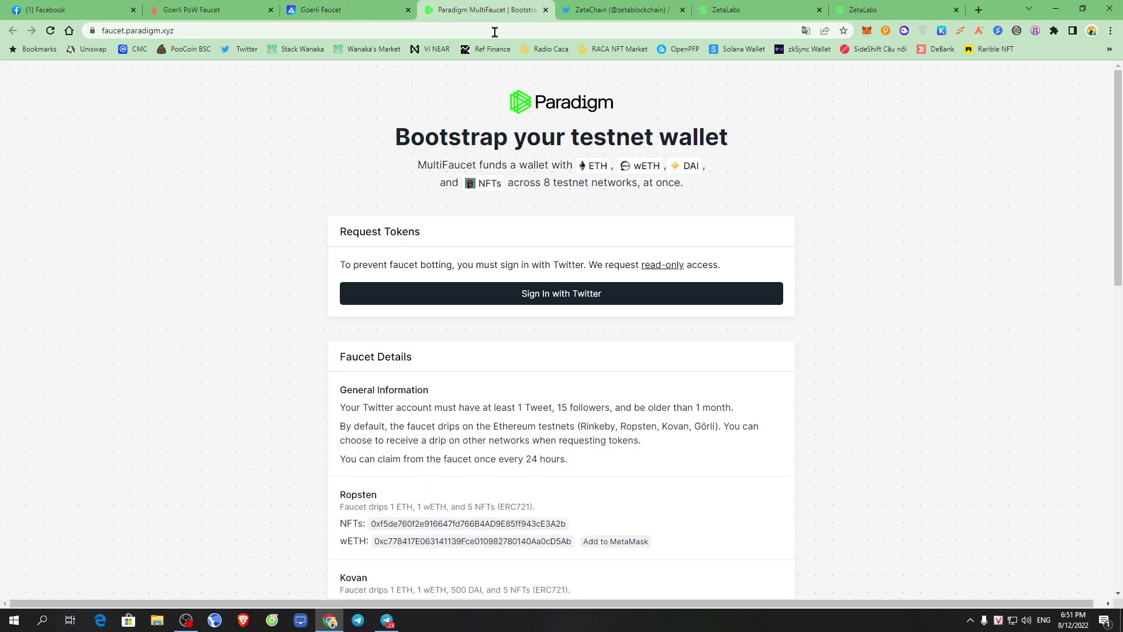
left_click(608, 10)
left_click(752, 9)
left_click(894, 9)
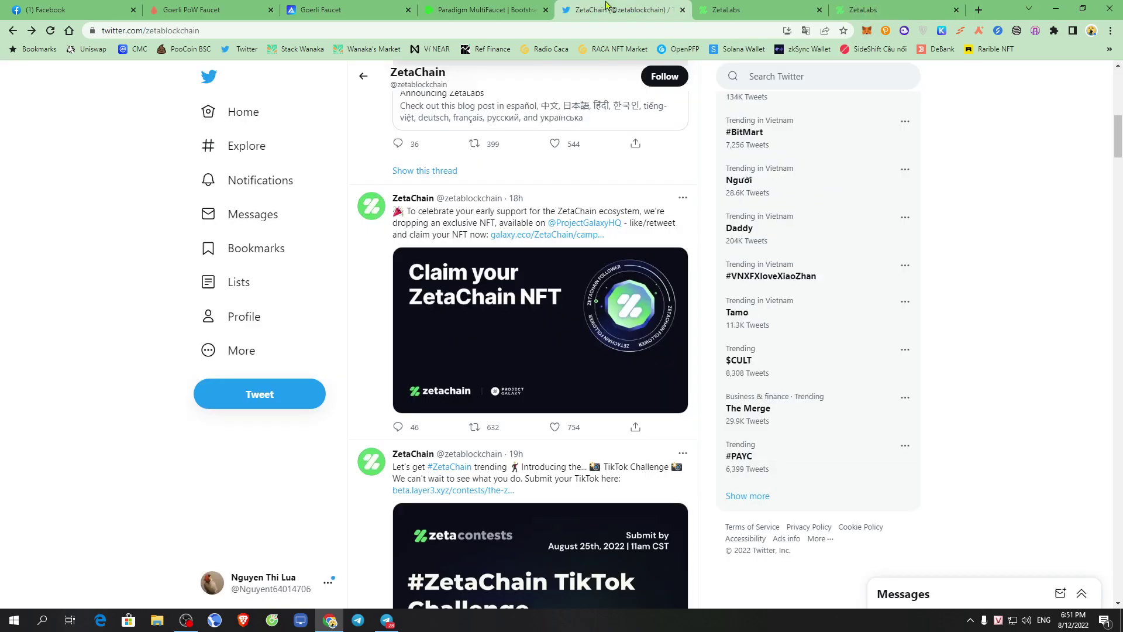
left_click(620, 9)
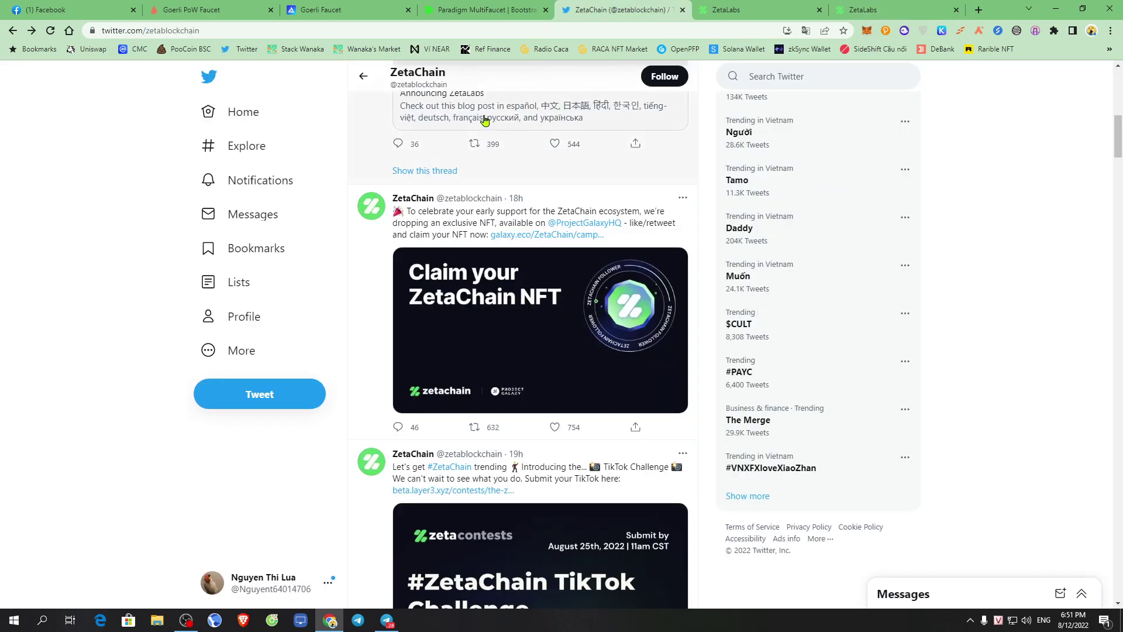
Follow the ZetaChain account from its Twitter profile
scroll(490, 122, "up", 10)
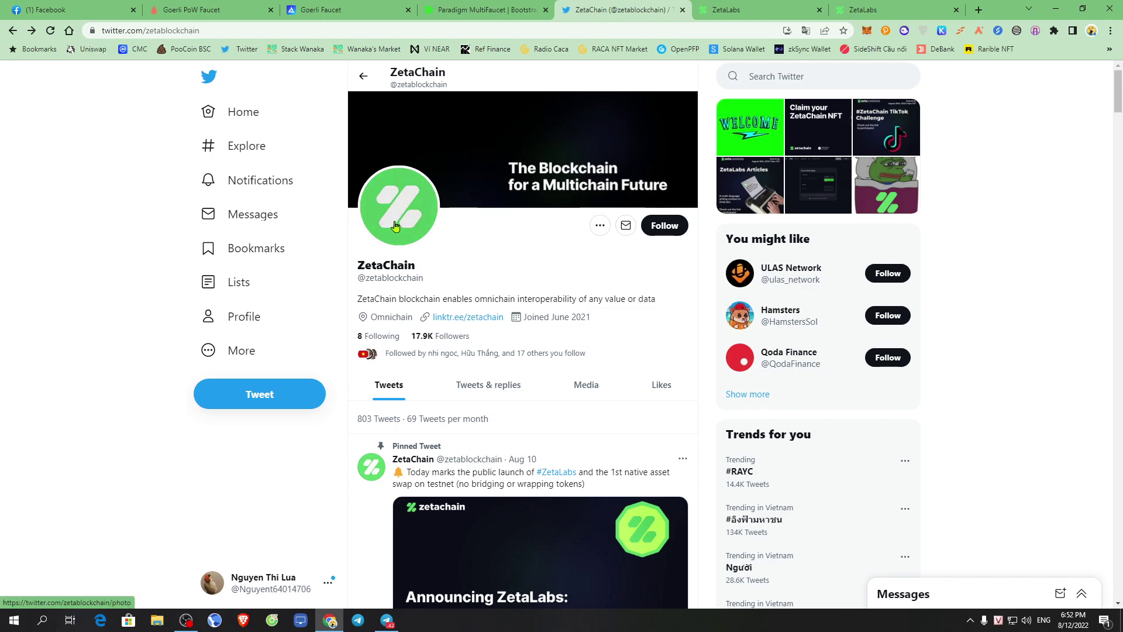
left_click_drag(358, 266, 439, 272)
left_click(523, 258)
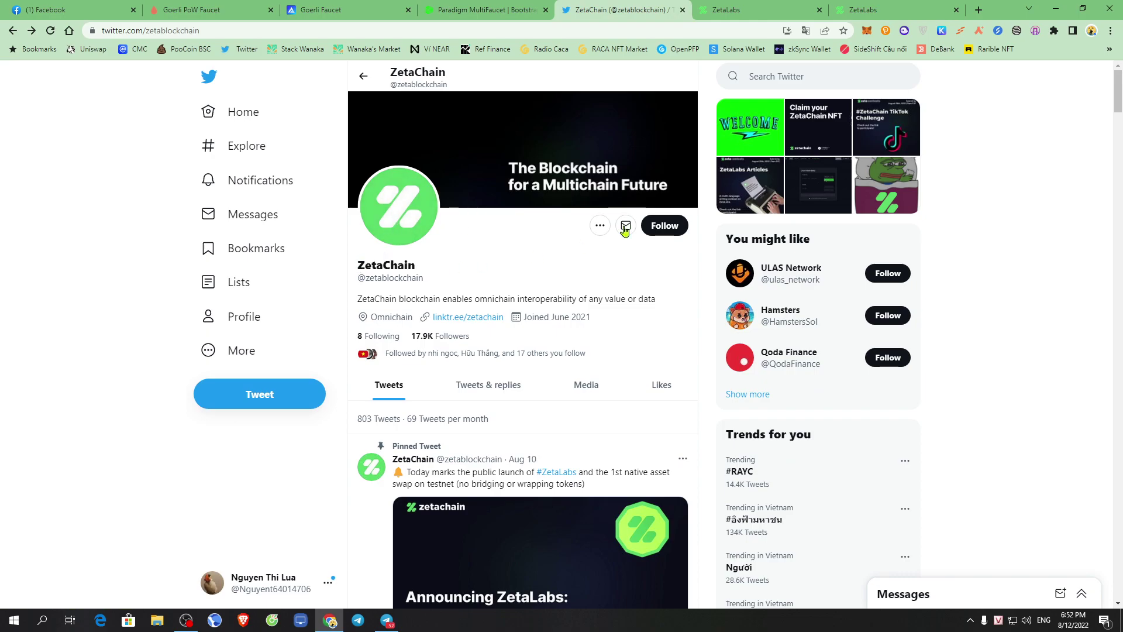
left_click(664, 226)
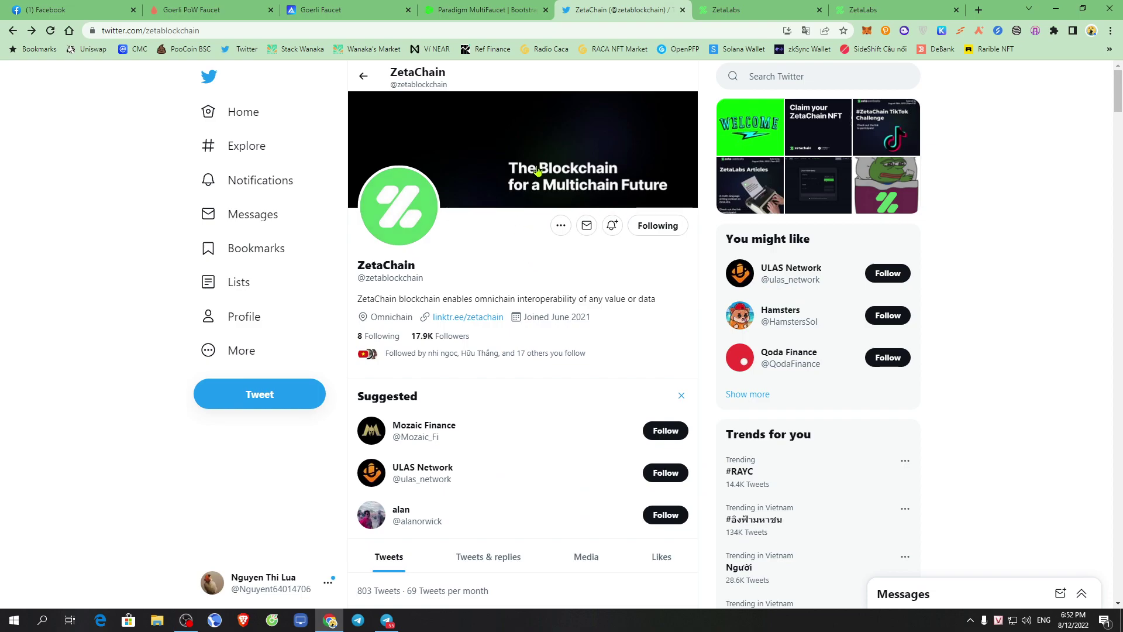
Look over the ZetaLabs leaderboard and the networks and assets offered as the source of the cross-chain swap
left_click(799, 8)
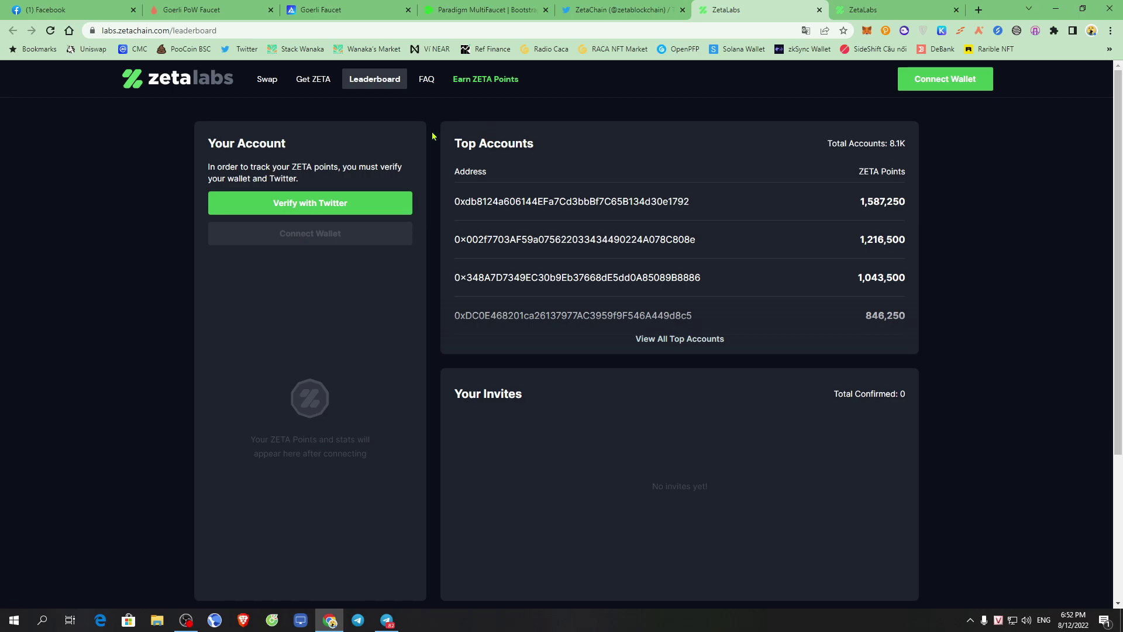
left_click(893, 9)
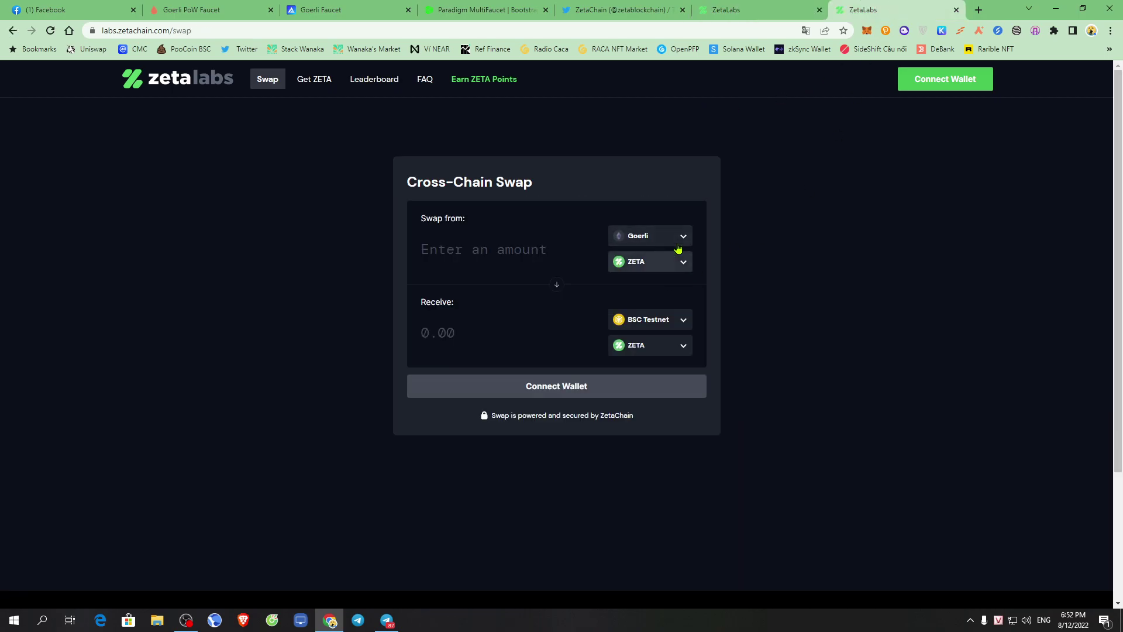
left_click(643, 239)
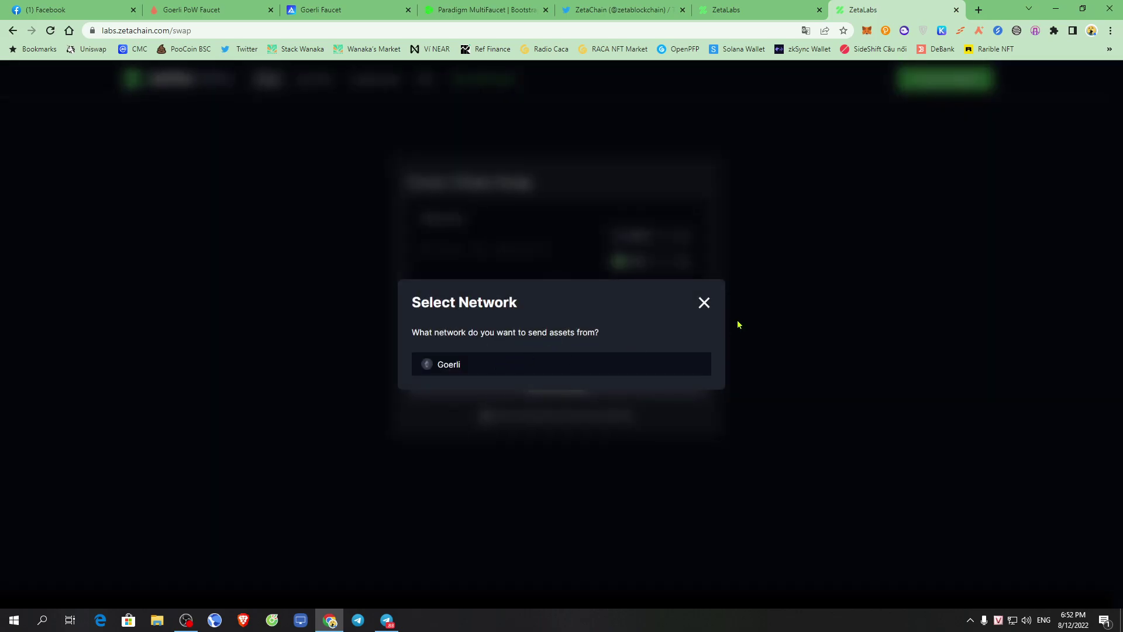
left_click(704, 303)
left_click(669, 270)
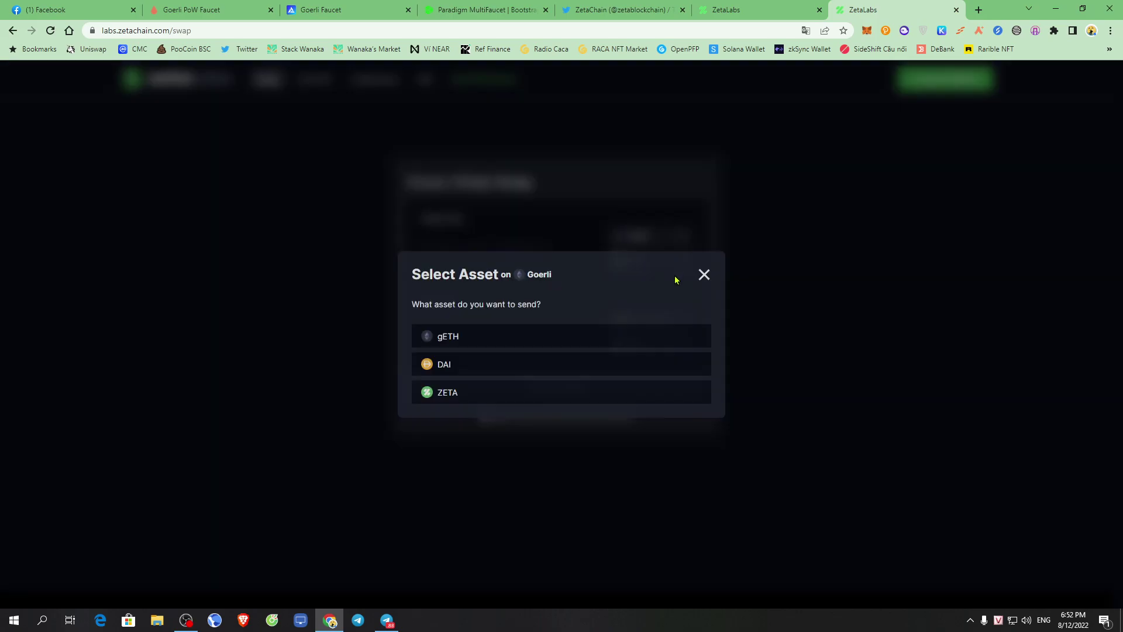
Connect the Ví Trust account in MetaMask to ZetaLabs from the leaderboard page
left_click(761, 8)
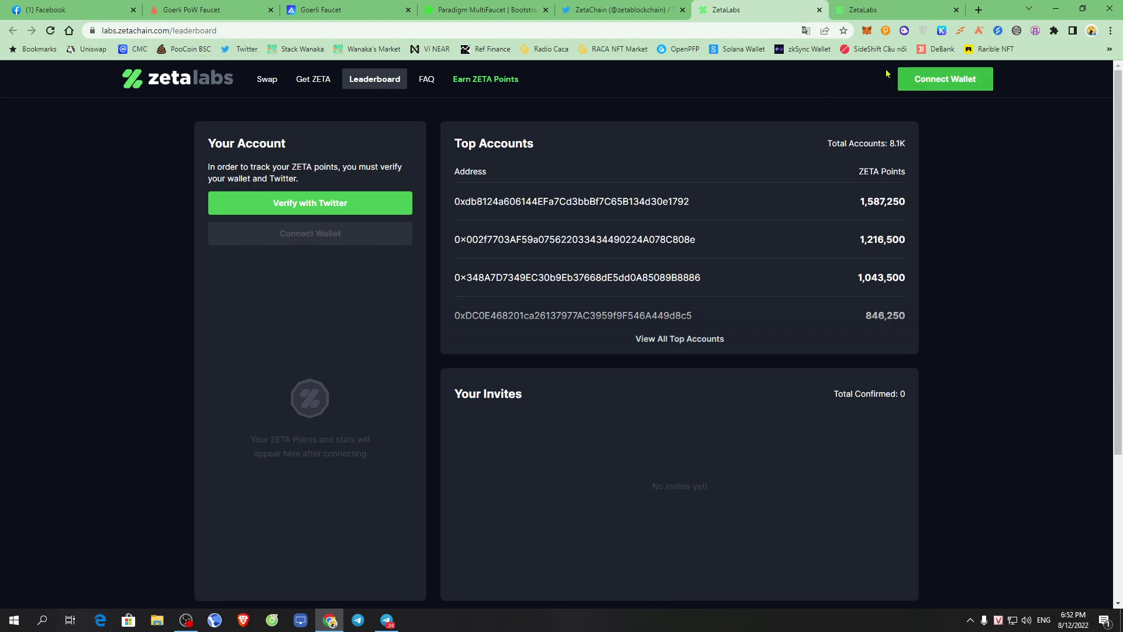
left_click(968, 87)
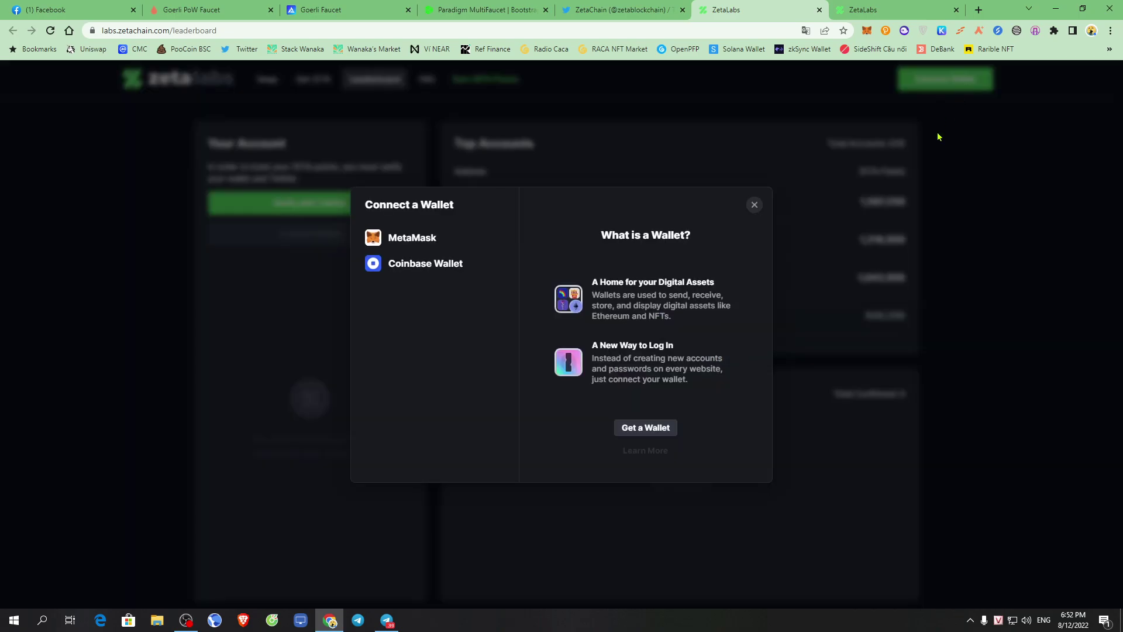
left_click(408, 241)
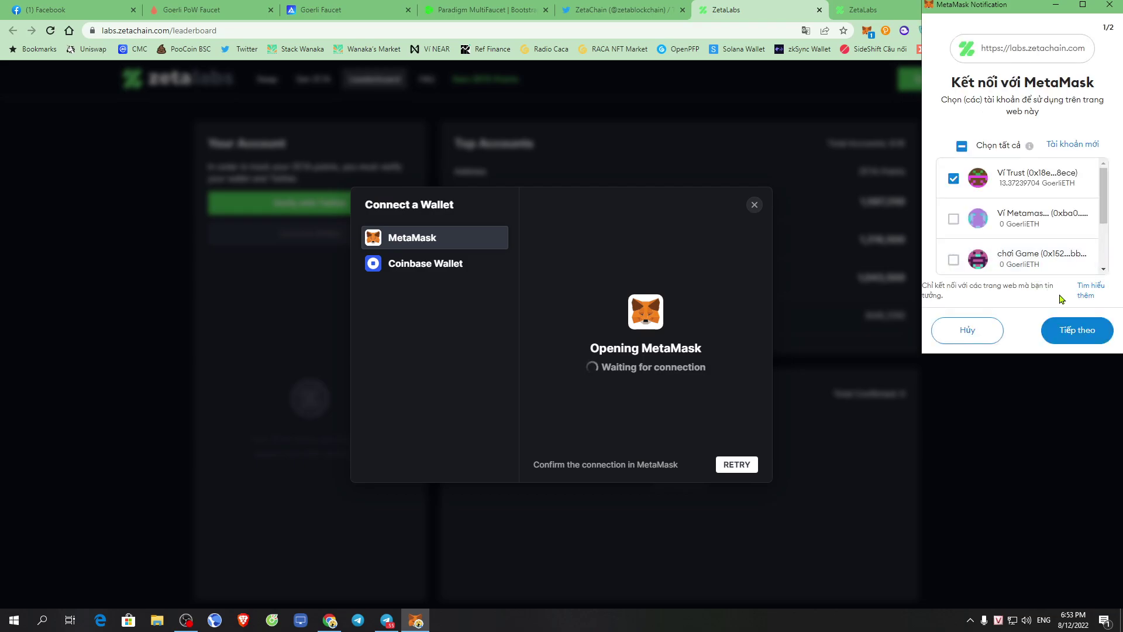
left_click(1079, 331)
left_click(1078, 331)
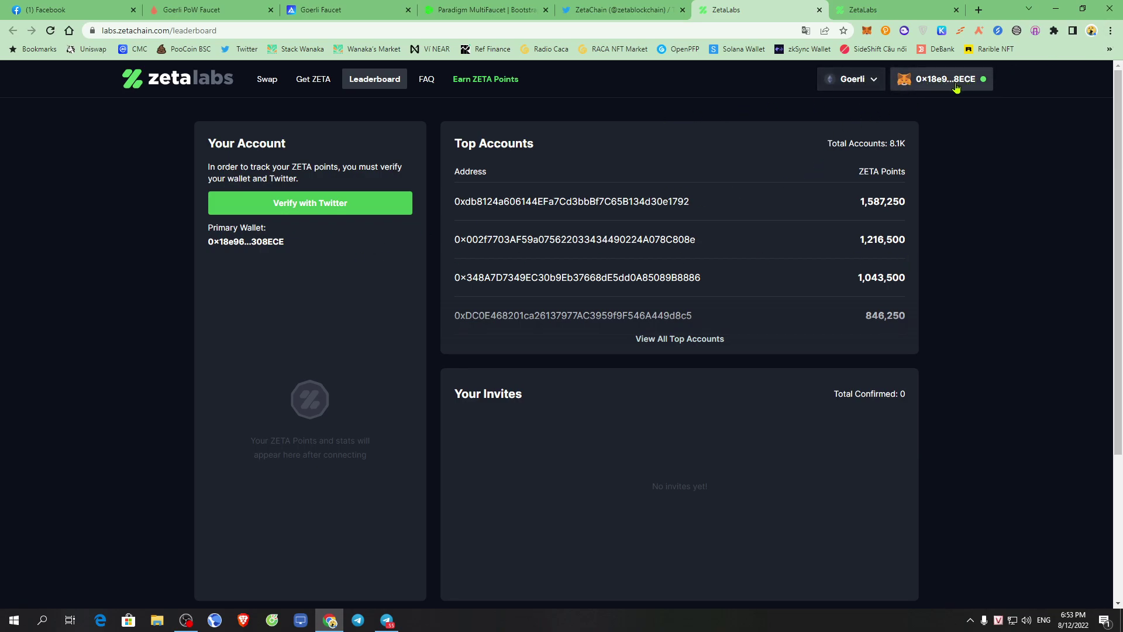
Verify the ZetaLabs account with Twitter and authorize ZetaChain to access the Twitter account
left_click_drag(207, 146, 305, 157)
left_click(305, 157)
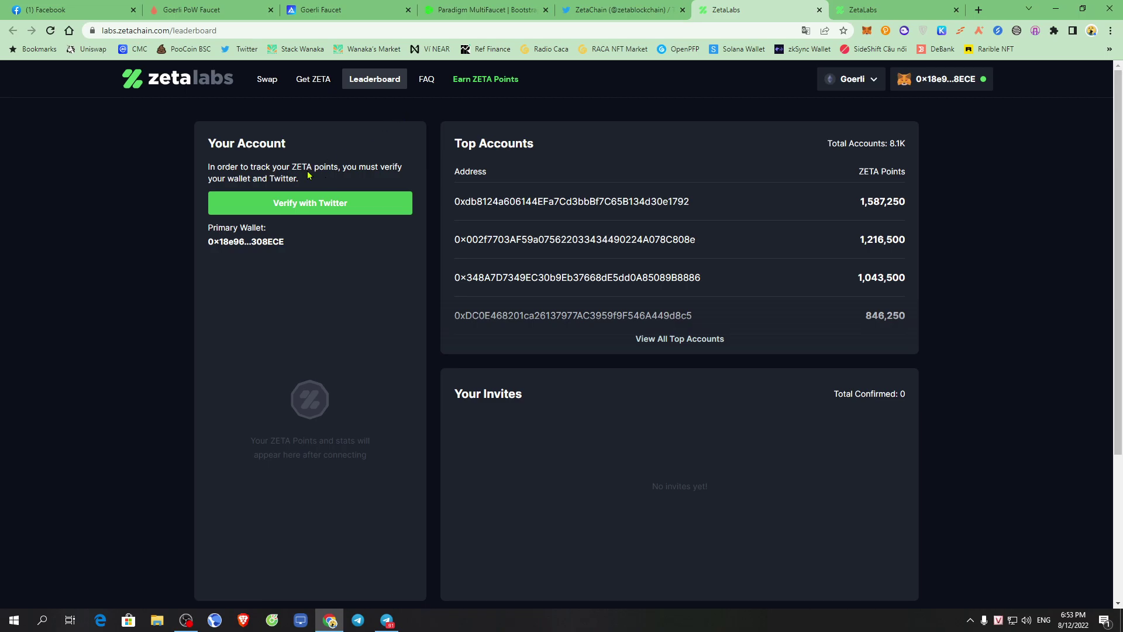
left_click(610, 10)
left_click(763, 7)
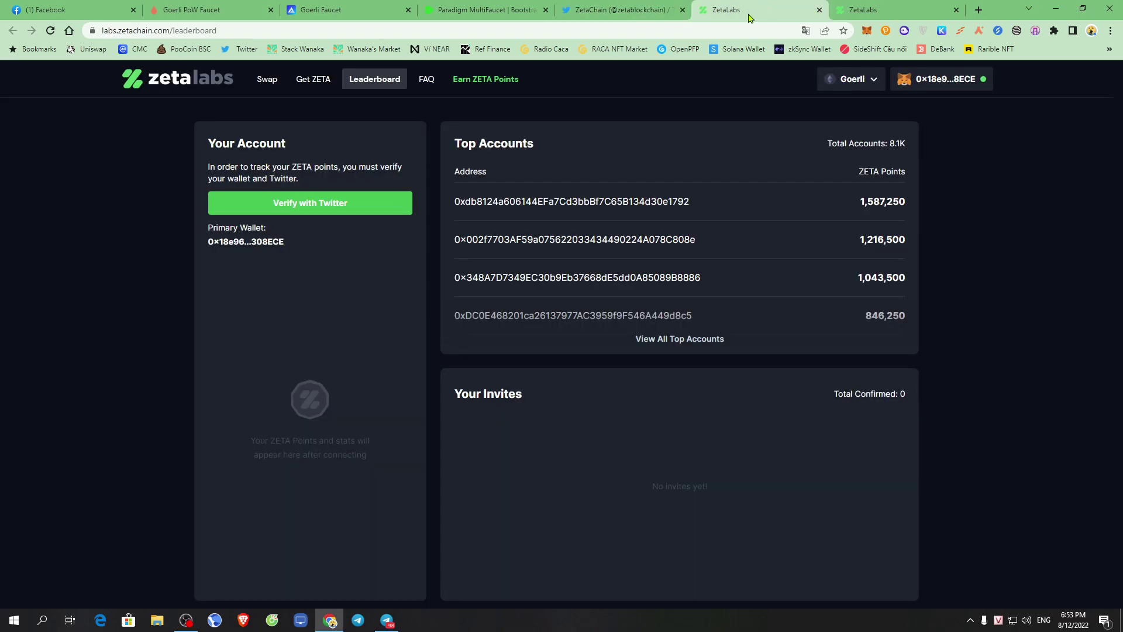
left_click(326, 209)
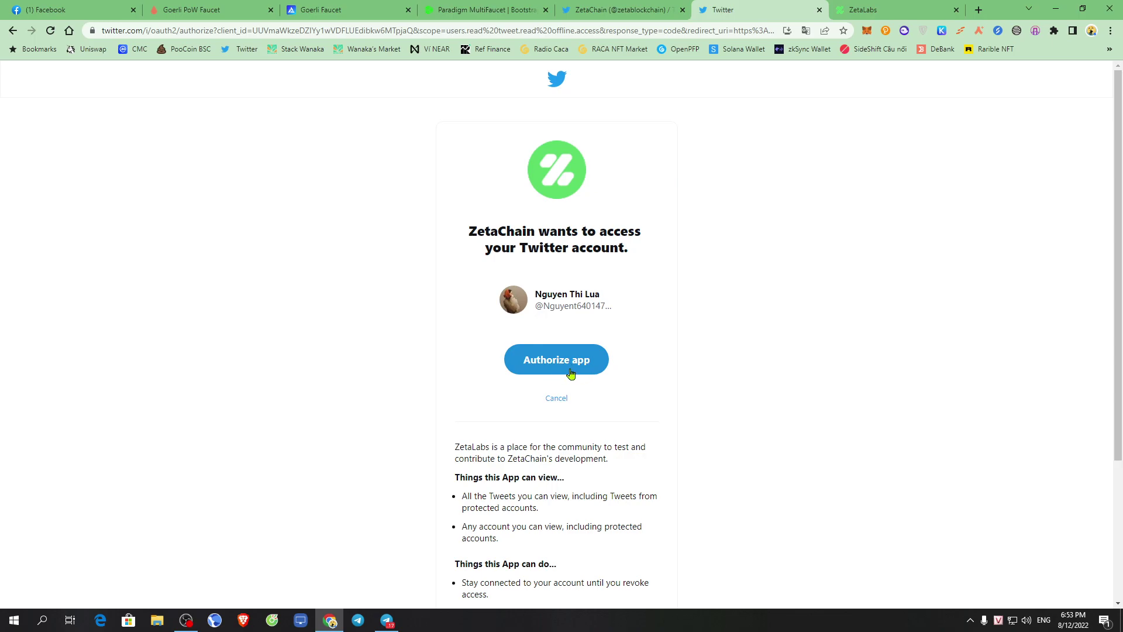
left_click(571, 374)
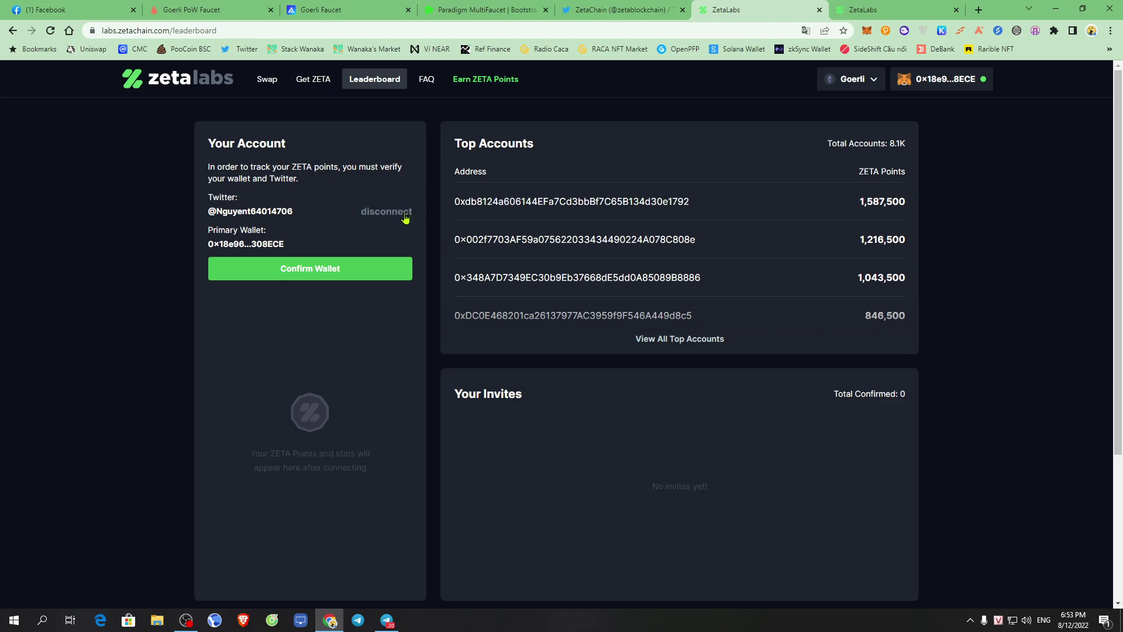
Check the linked Twitter handle and primary wallet, and confirm the wallet by signing the ZetaLabs request in MetaMask
left_click_drag(206, 206, 312, 215)
left_click(306, 182)
left_click_drag(208, 243, 329, 245)
left_click(305, 214)
left_click(317, 279)
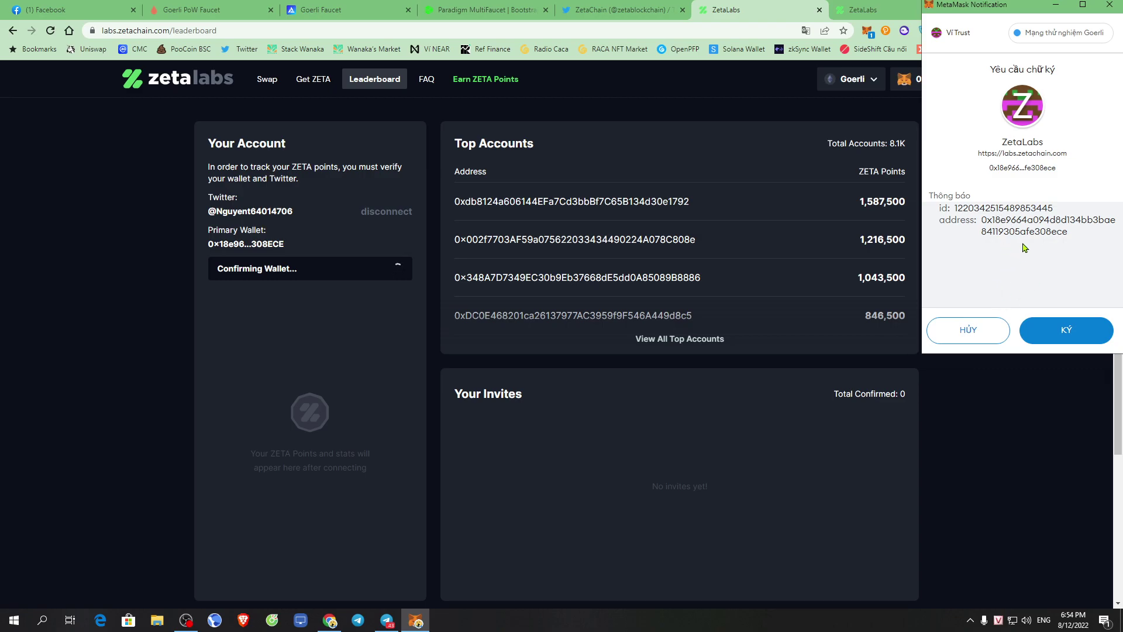
left_click(1056, 336)
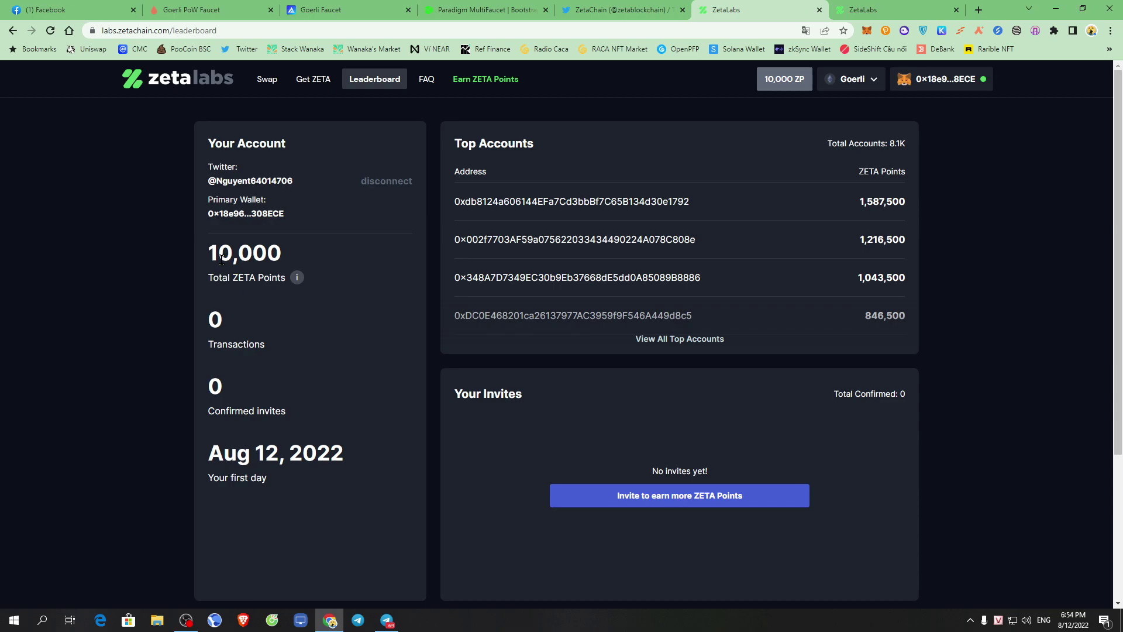
Review the total ZETA Points of the account and the explanation of what the points measure
left_click_drag(211, 254, 296, 260)
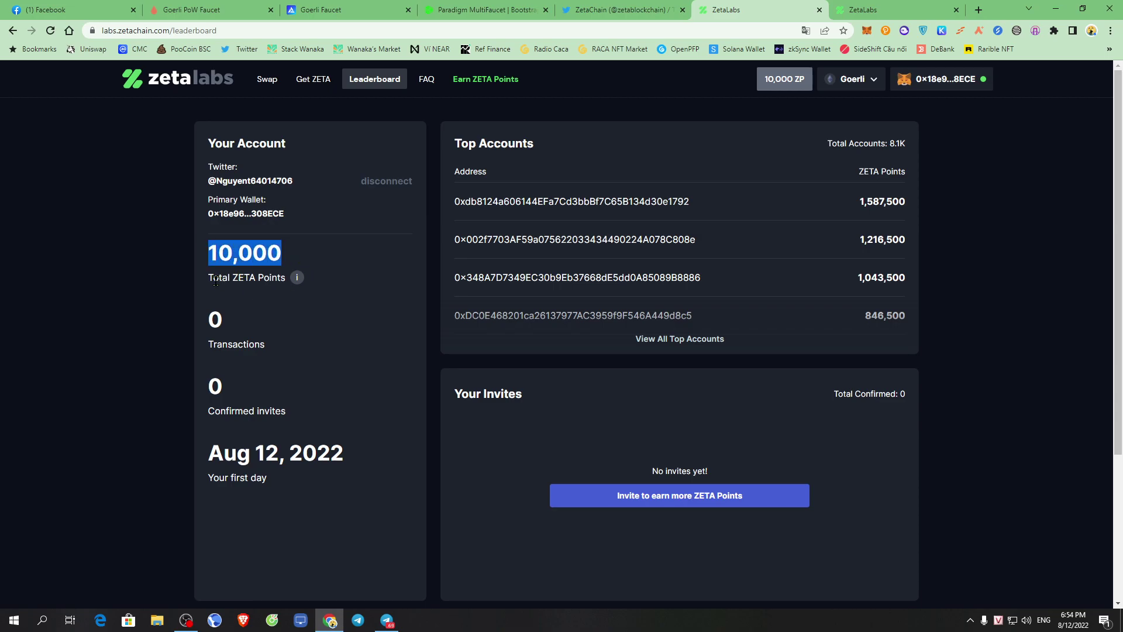
left_click_drag(216, 280, 296, 281)
mouse_move(296, 281)
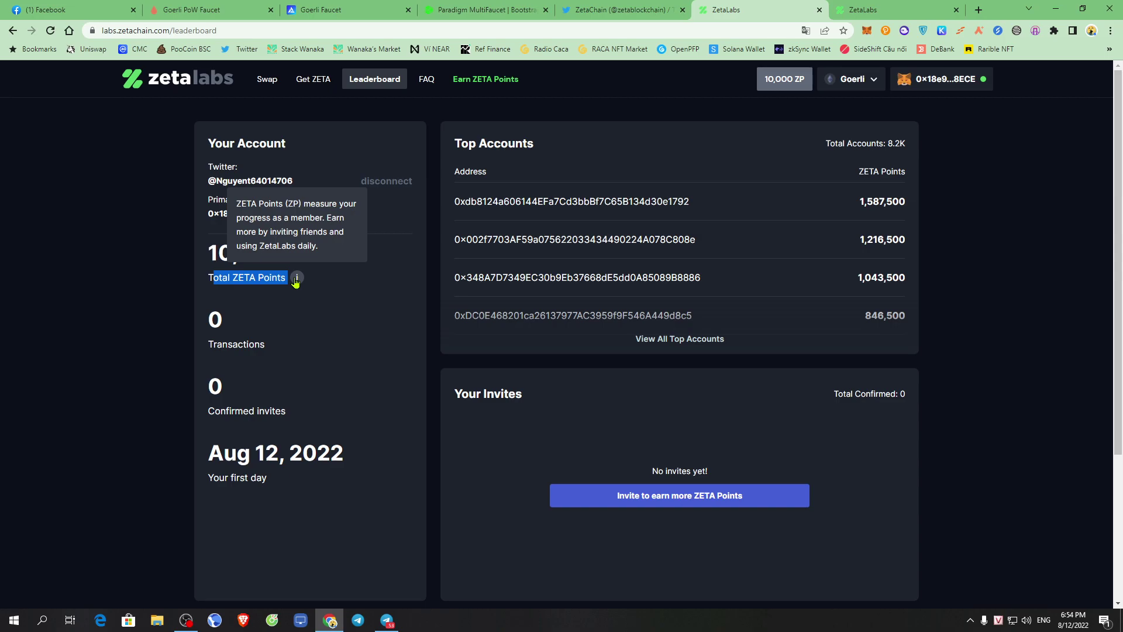
left_click_drag(205, 252, 305, 252)
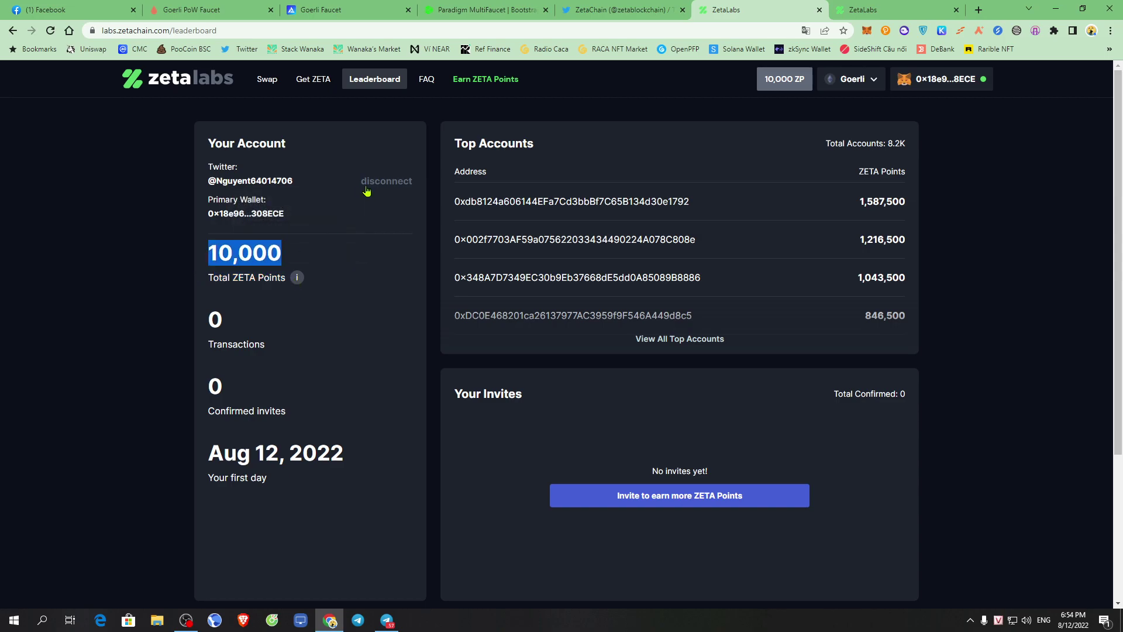
Reload the leaderboard page and authorize ZetaChain on Twitter again to restore the account link
key("F5")
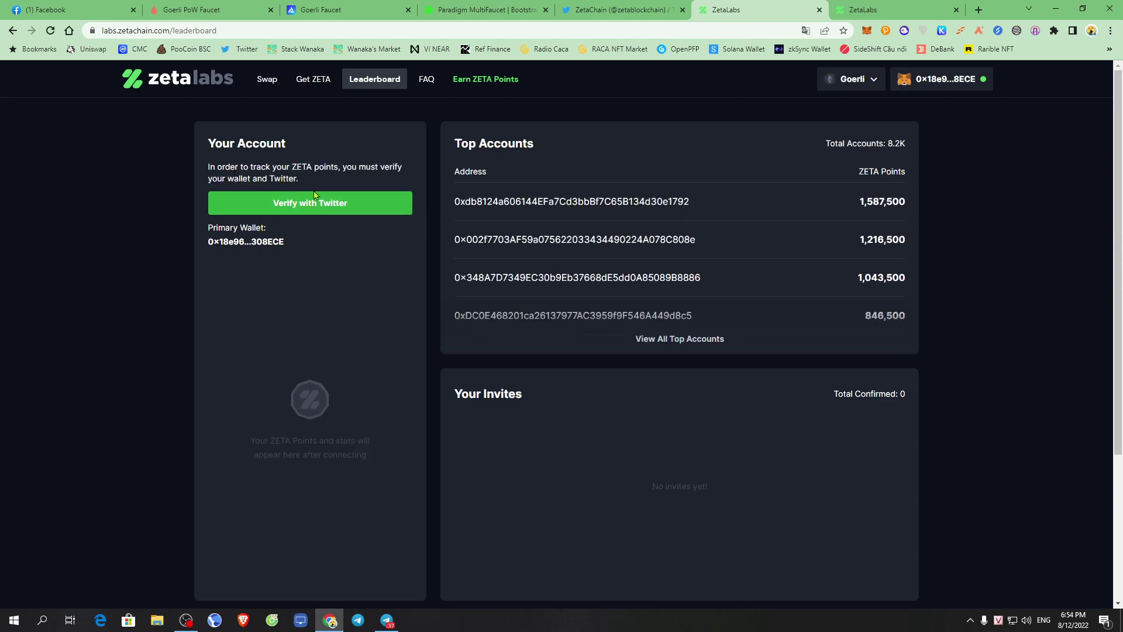
left_click(312, 208)
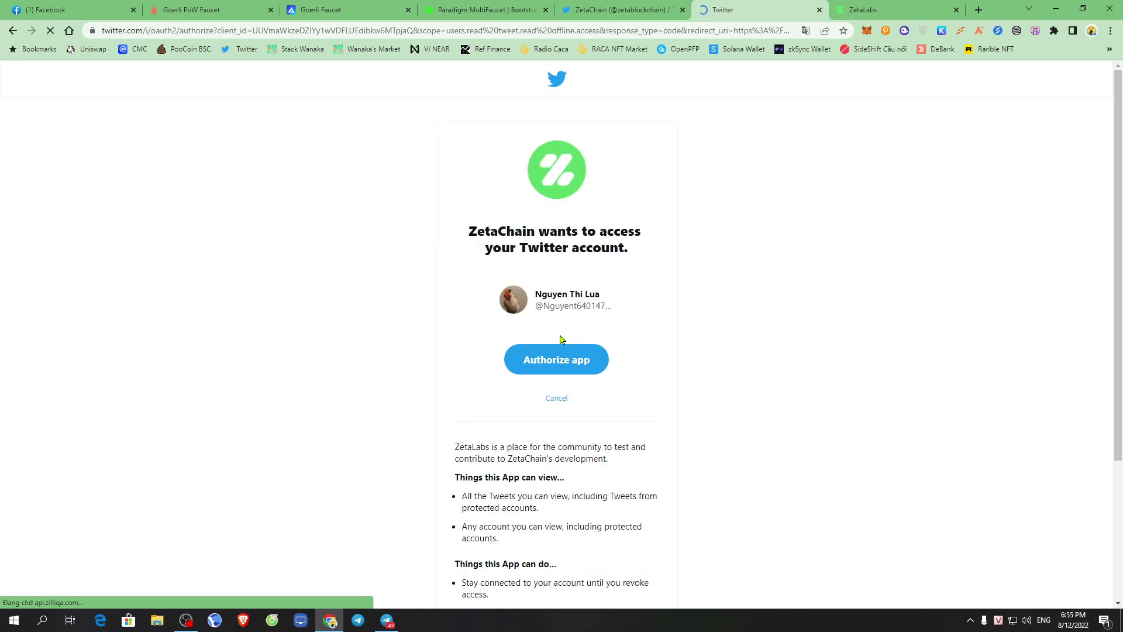
left_click(558, 361)
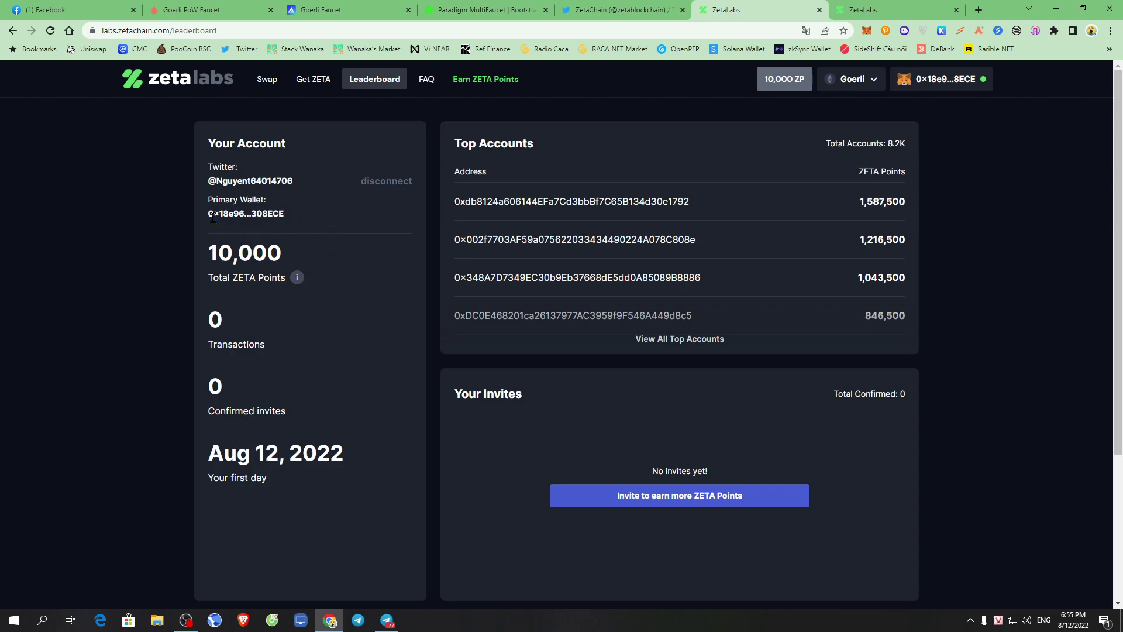
Check the primary wallet, the total ZETA Points and the network selector on the ZetaLabs leaderboard
left_click_drag(213, 216, 316, 219)
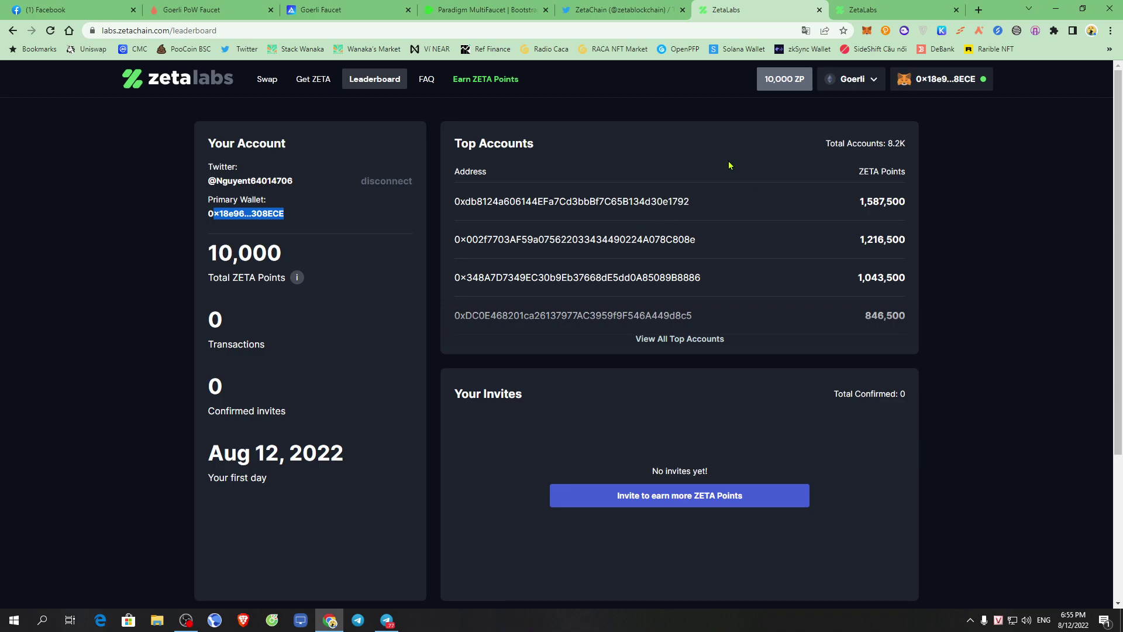
left_click_drag(209, 254, 294, 258)
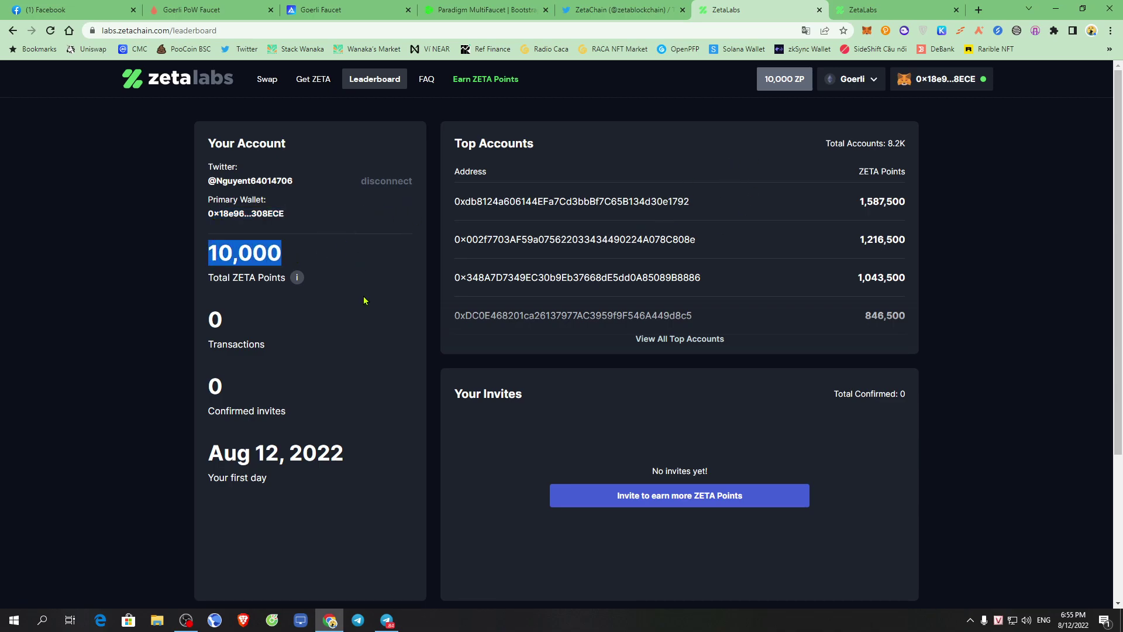
left_click(864, 87)
left_click(992, 182)
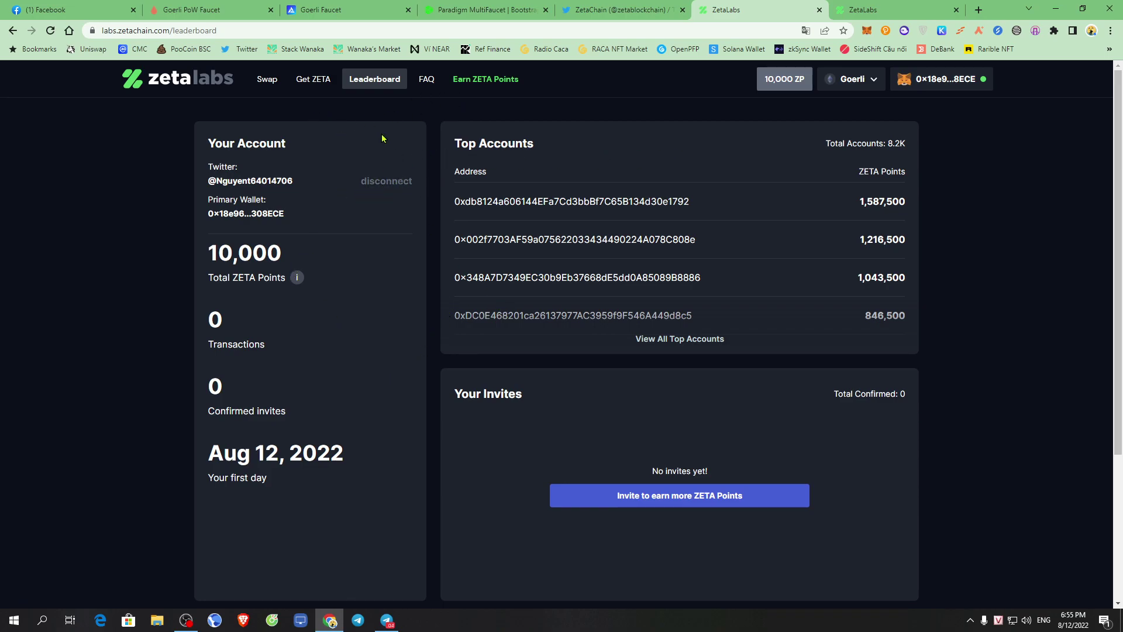
Open the Earn ZETA Points offer and translate the page into Vietnamese to read the invite and daily transaction rewards
left_click(480, 86)
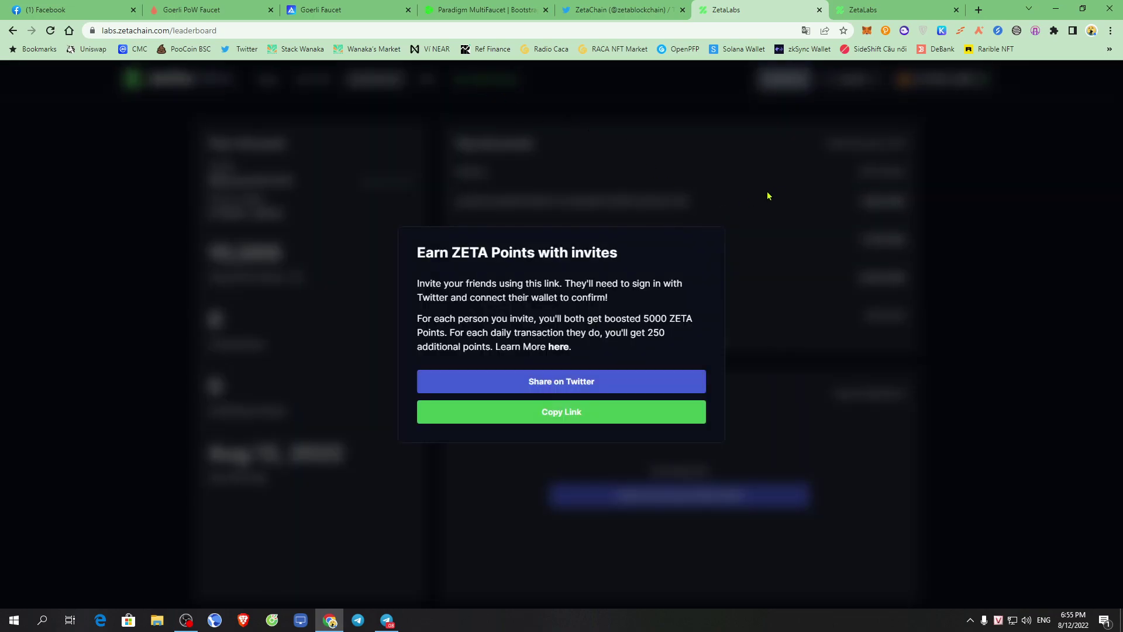
left_click(653, 177)
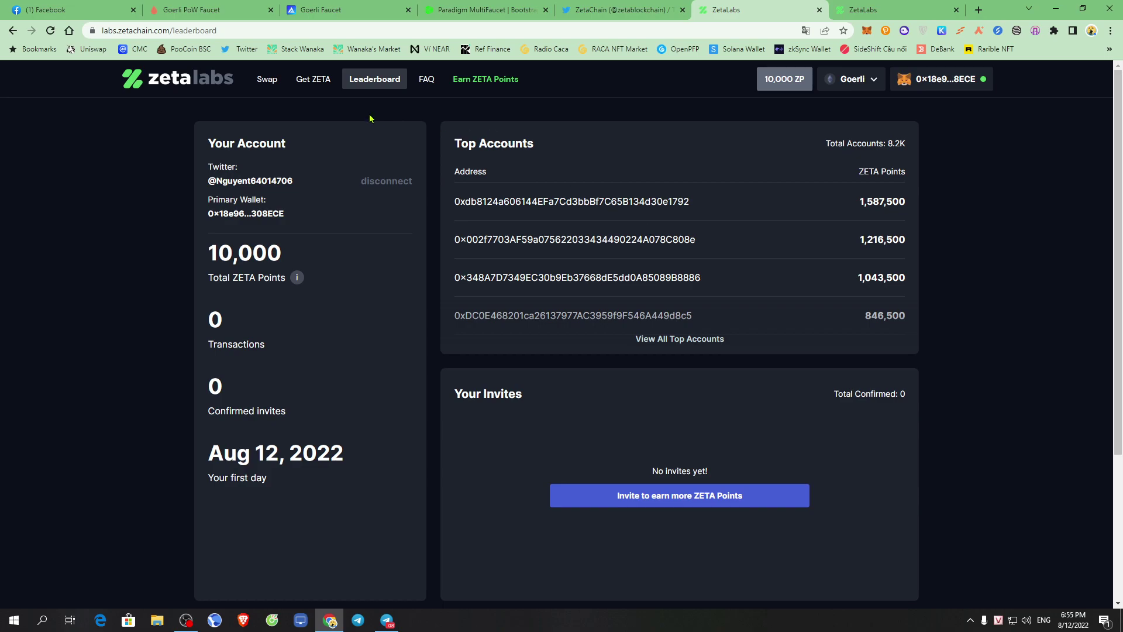
left_click(493, 82)
right_click(588, 305)
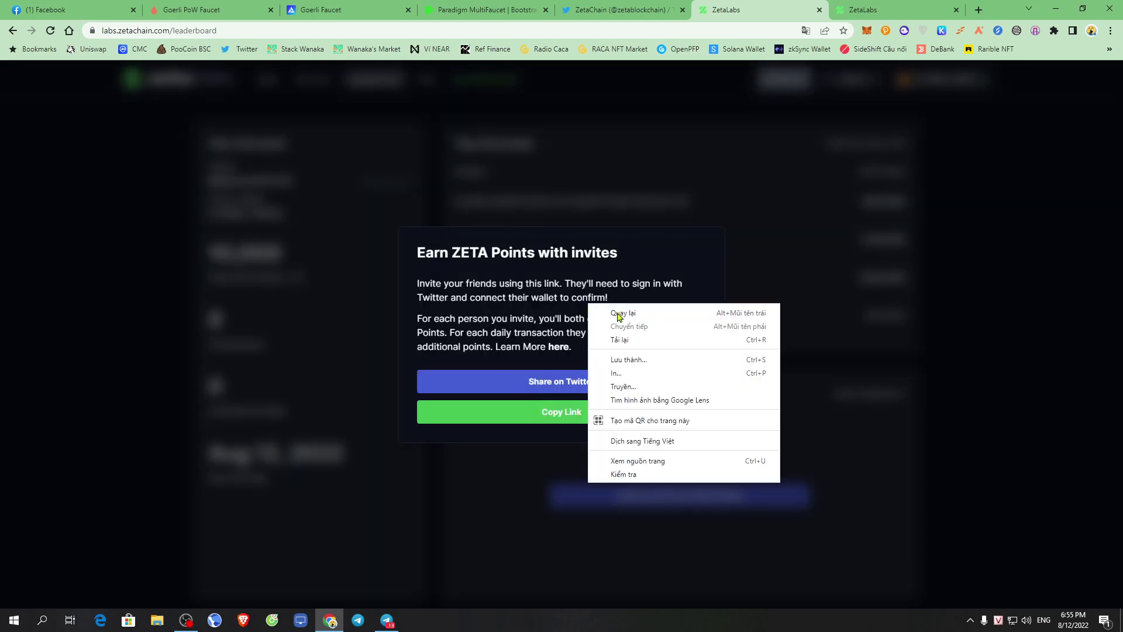
left_click(643, 446)
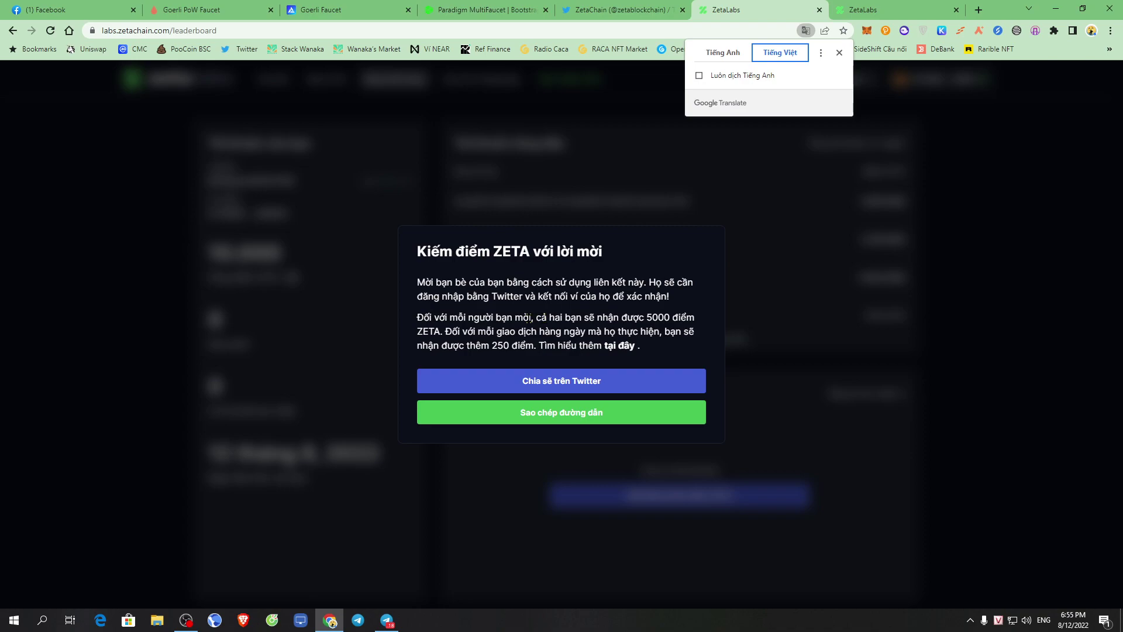
left_click_drag(536, 317, 661, 319)
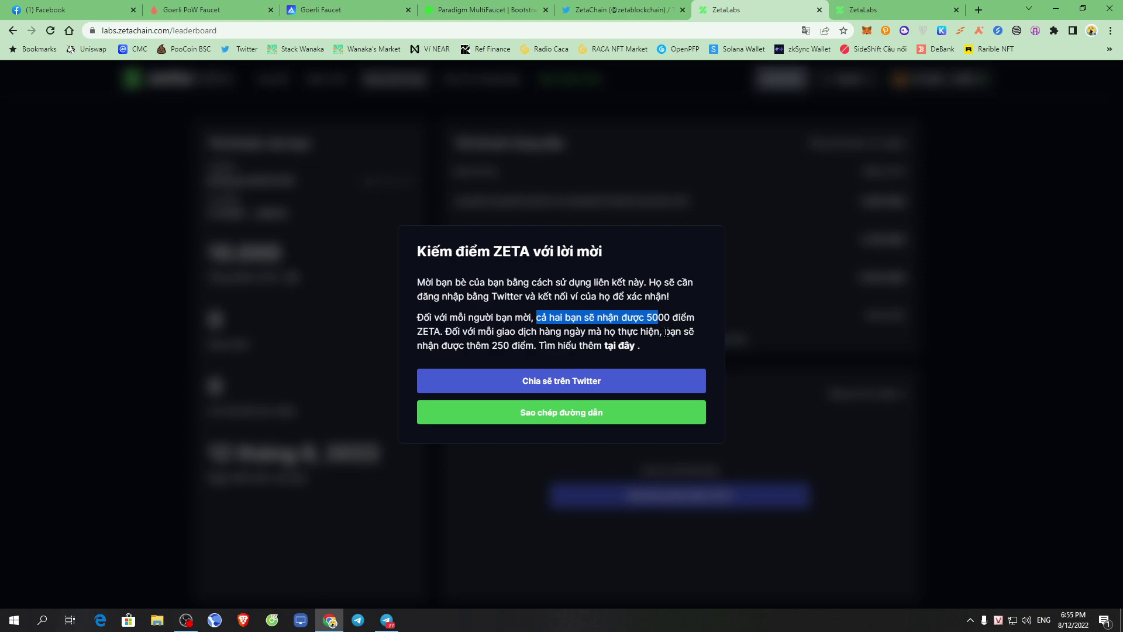
left_click_drag(490, 345, 563, 356)
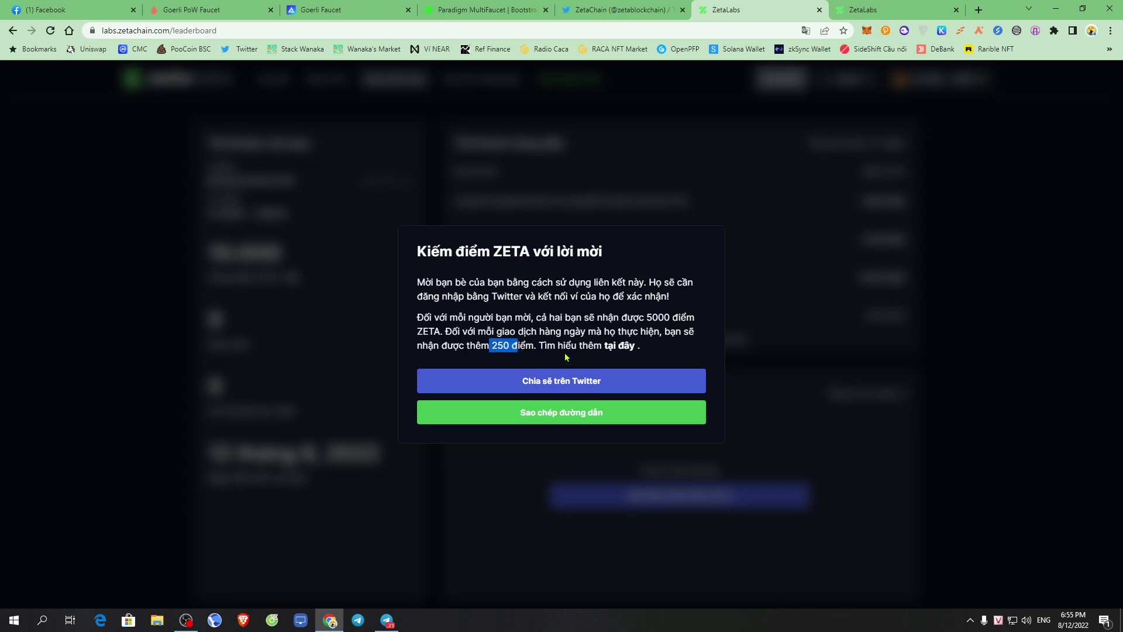
Return the page to English and reopen the invitation dialog from the Your Invites section
right_click(659, 217)
left_click(731, 354)
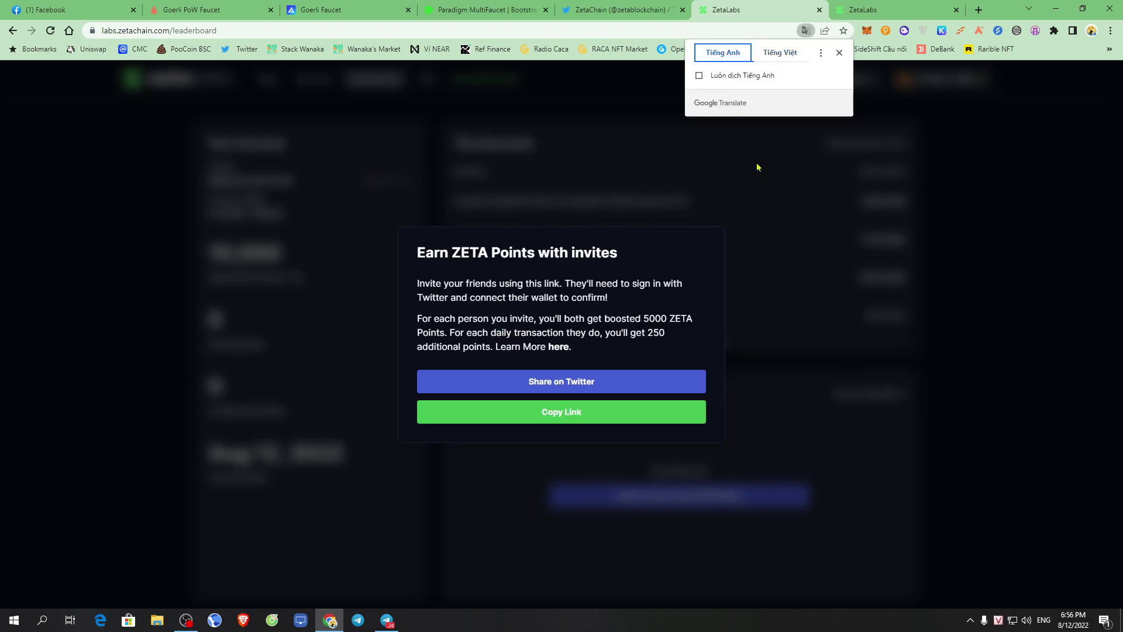
left_click(777, 215)
left_click(786, 346)
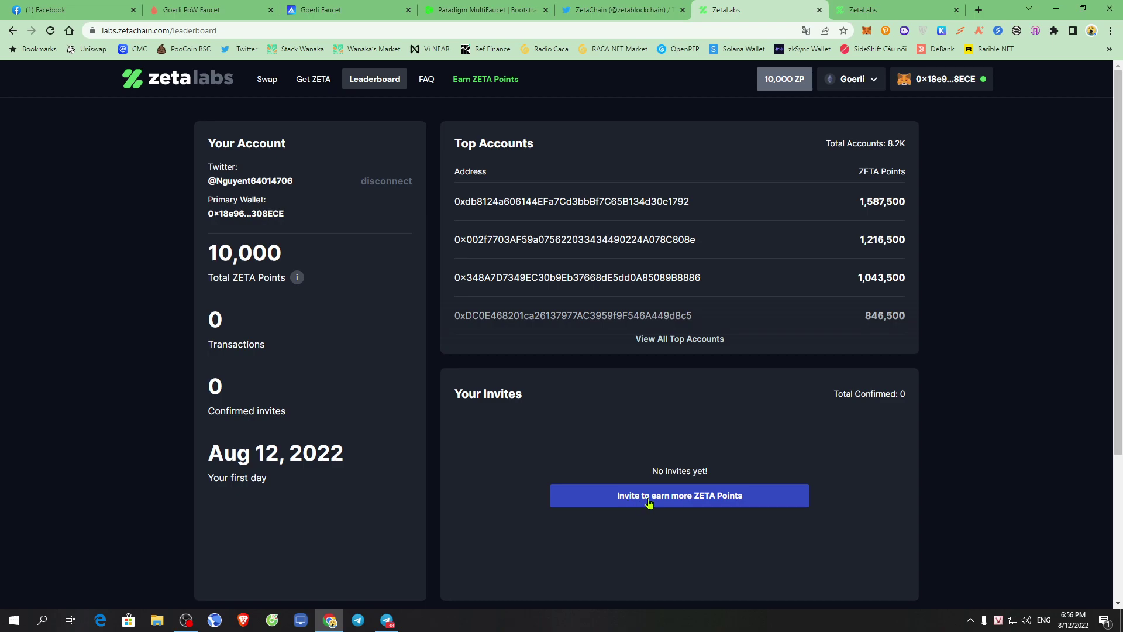
left_click(698, 502)
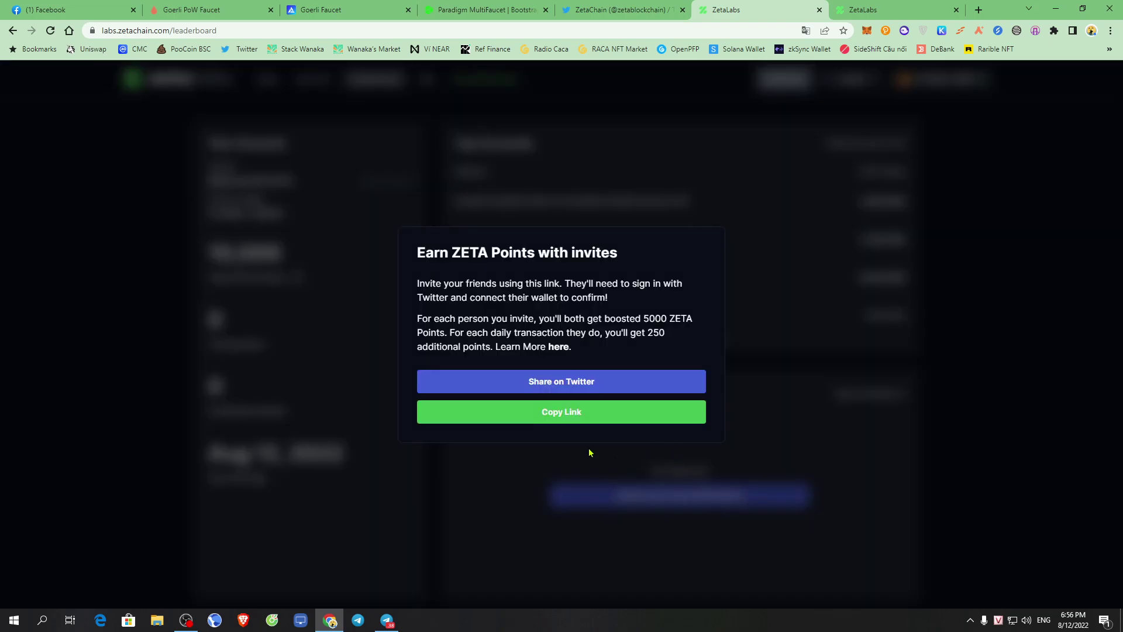
Copy the invitation link and paste it into a Telegram message draft, then return to ZetaLabs and close the invitation dialog
left_click(563, 414)
left_click(388, 621)
right_click(536, 486)
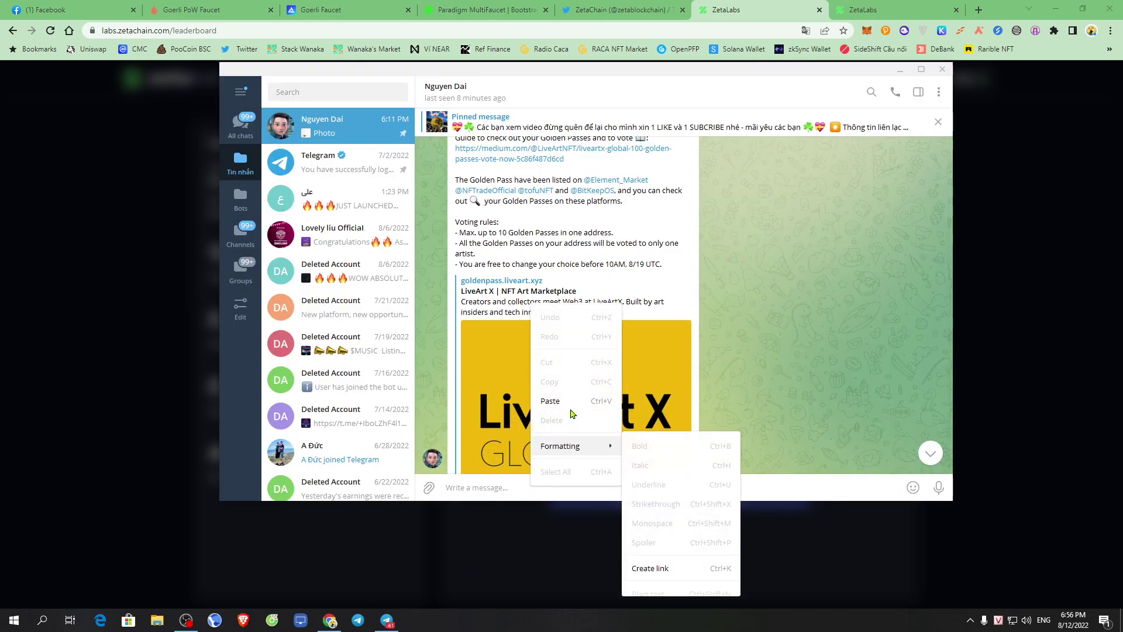
left_click(611, 398)
left_click_drag(736, 492, 442, 487)
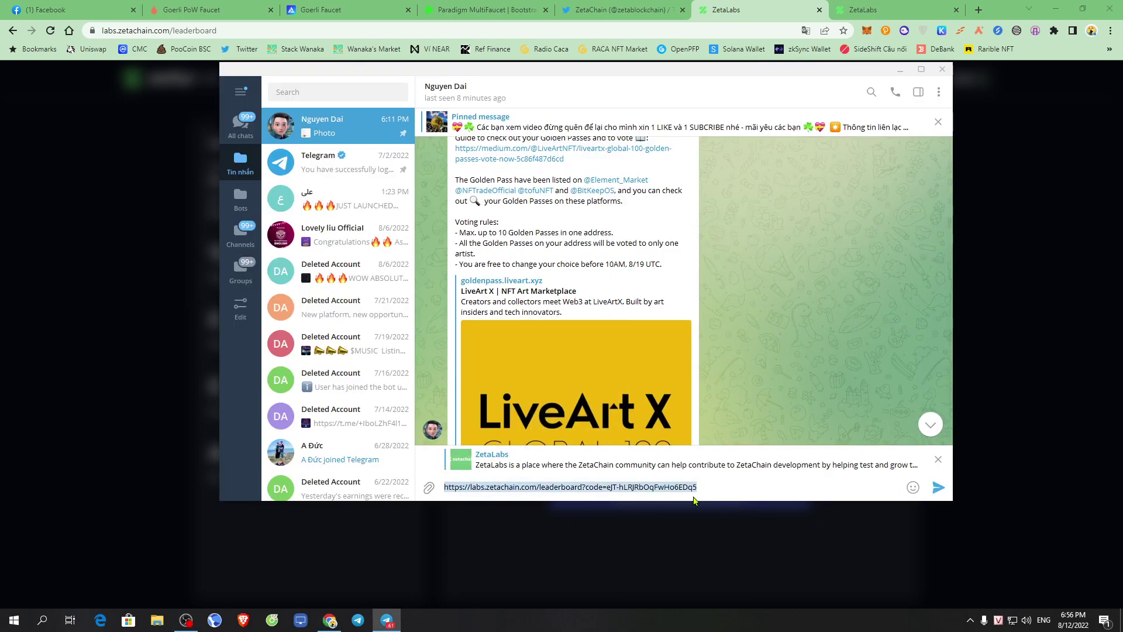
left_click(1007, 375)
left_click(854, 301)
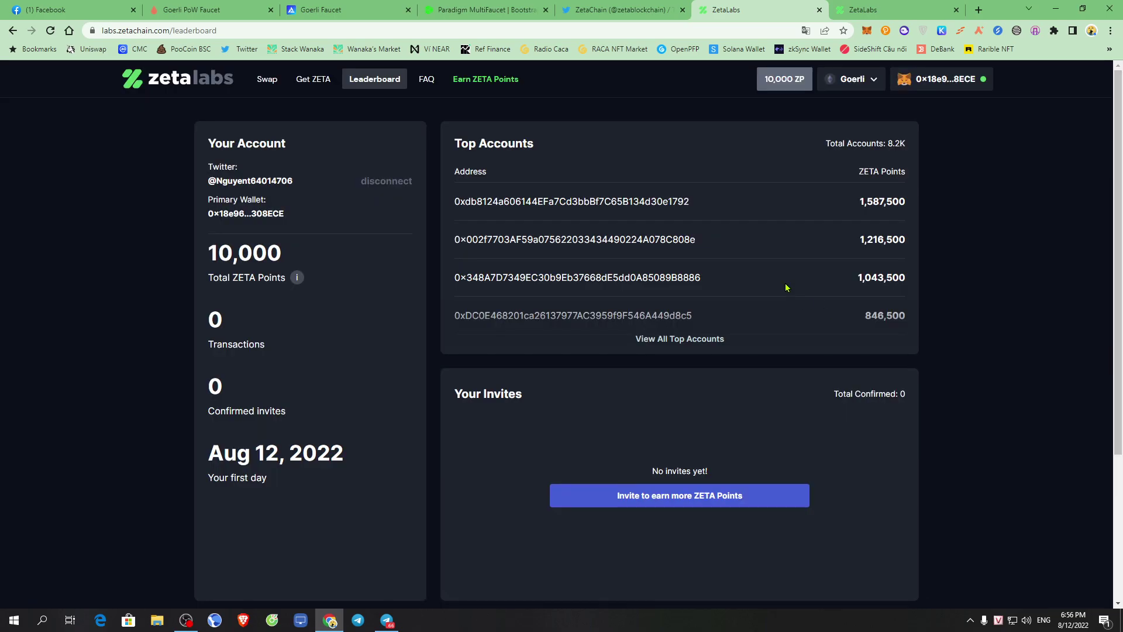
Request testnet ZETA assets for the connected wallet from the Get ZETA page
left_click(322, 82)
scroll(862, 289, "down", 4)
scroll(827, 313, "up", 4)
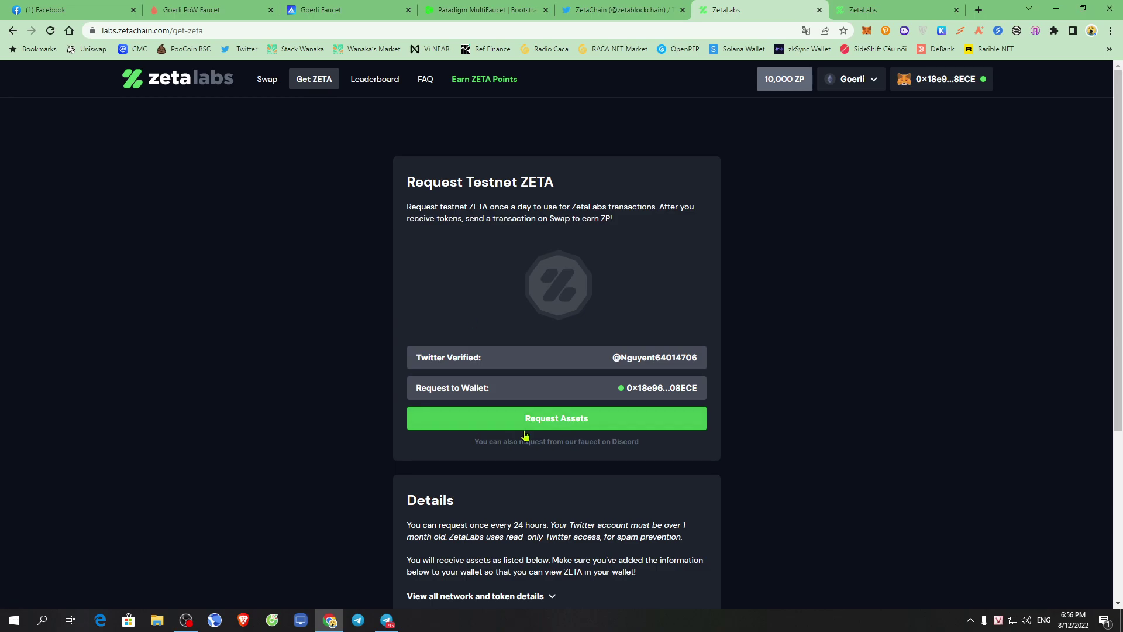
left_click(578, 427)
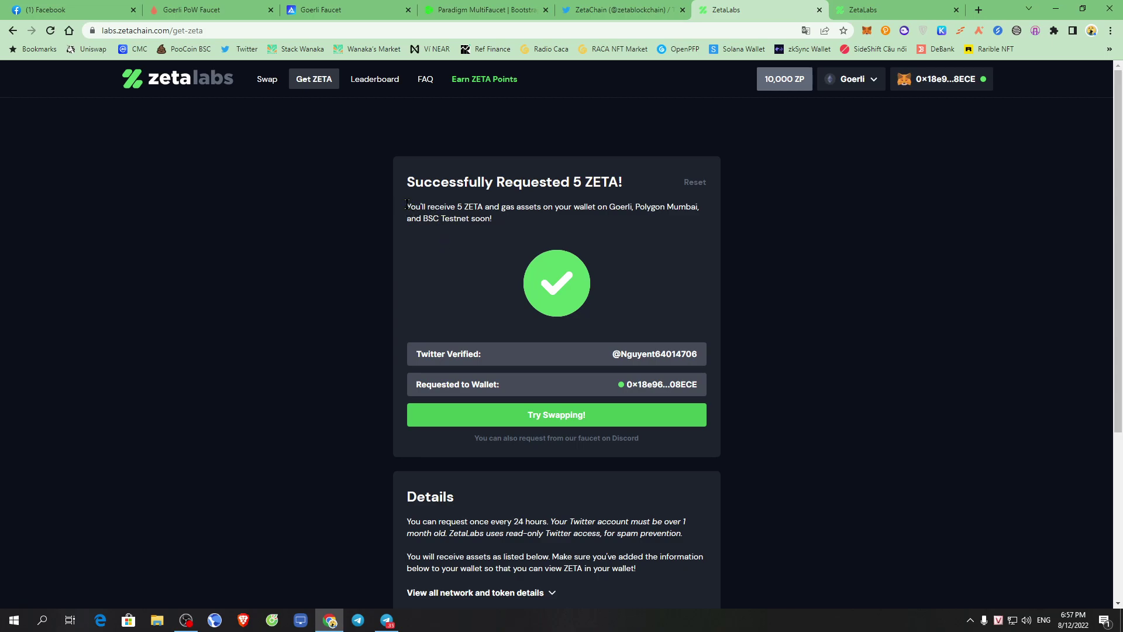
Translate the request result into Vietnamese to read which assets and networks it covers, and return the page to English
left_click_drag(407, 208, 614, 206)
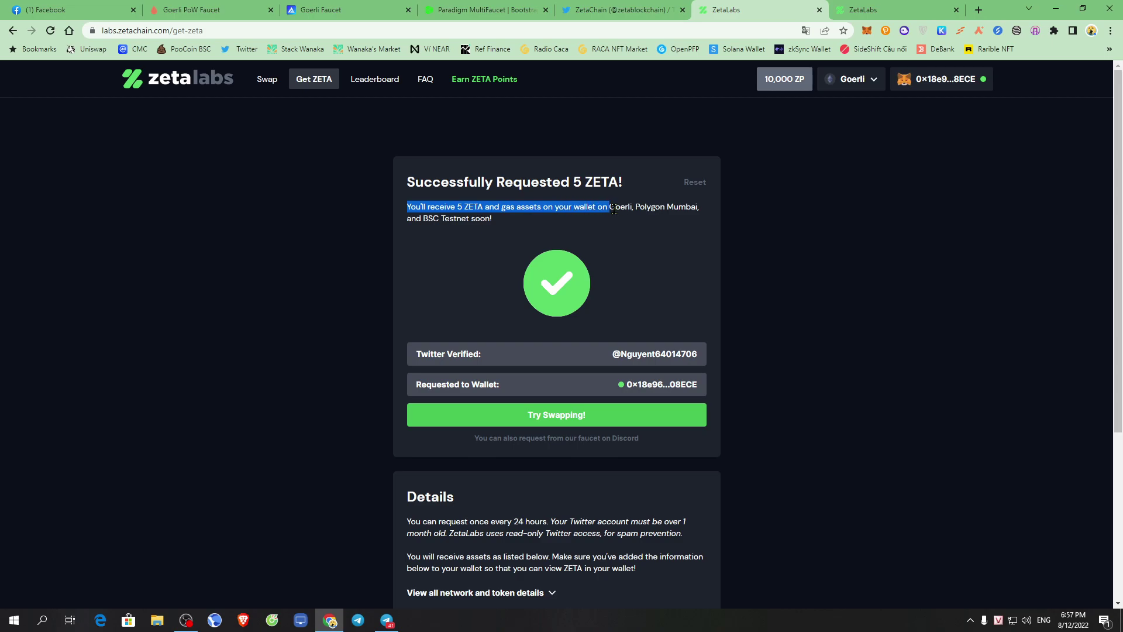
left_click(614, 205)
right_click(614, 204)
left_click(644, 319)
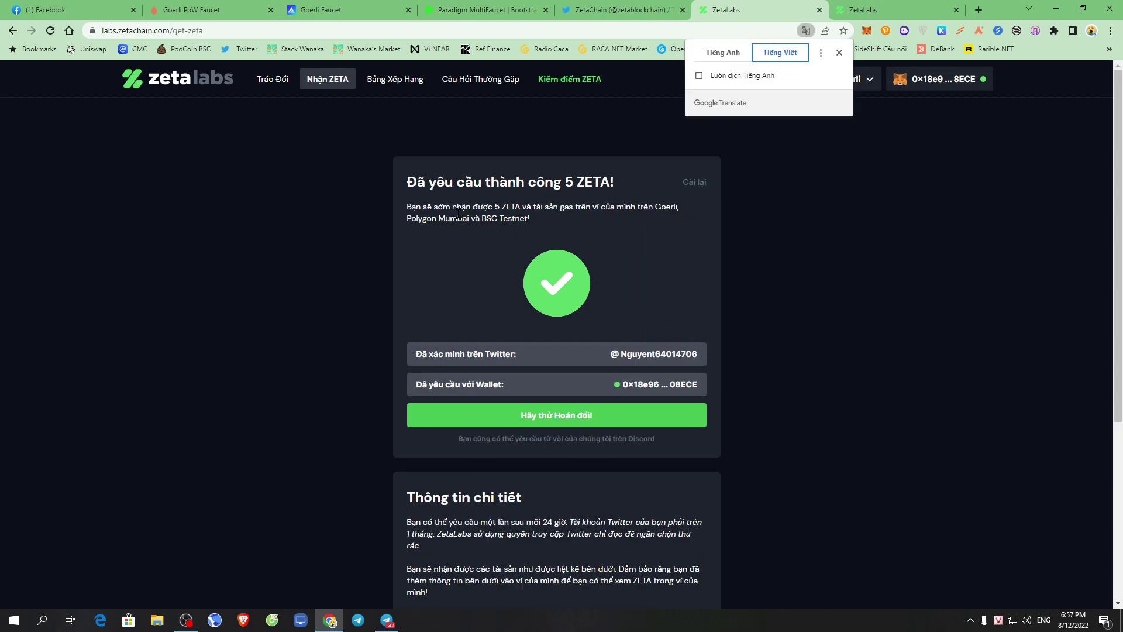
left_click_drag(528, 204, 671, 207)
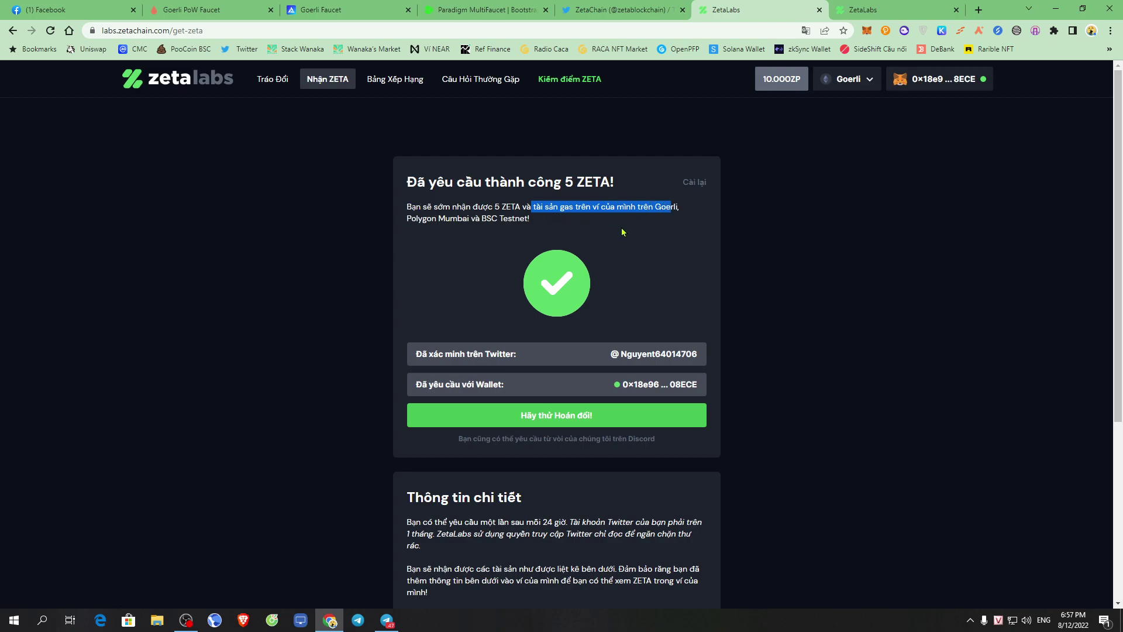
left_click_drag(564, 182, 636, 187)
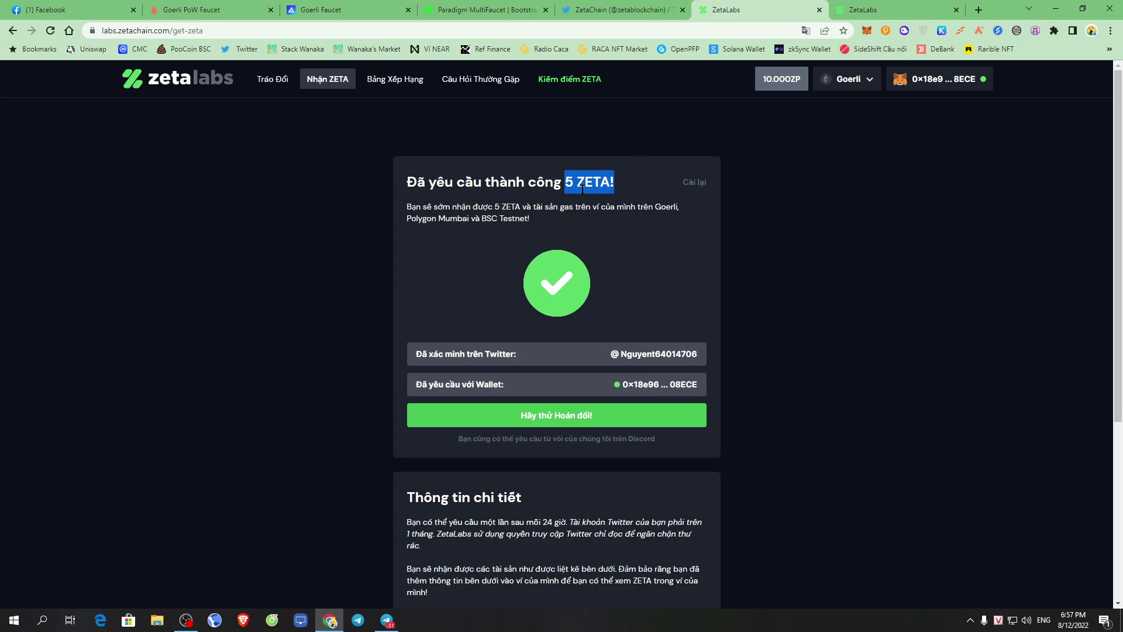
left_click_drag(473, 207, 603, 207)
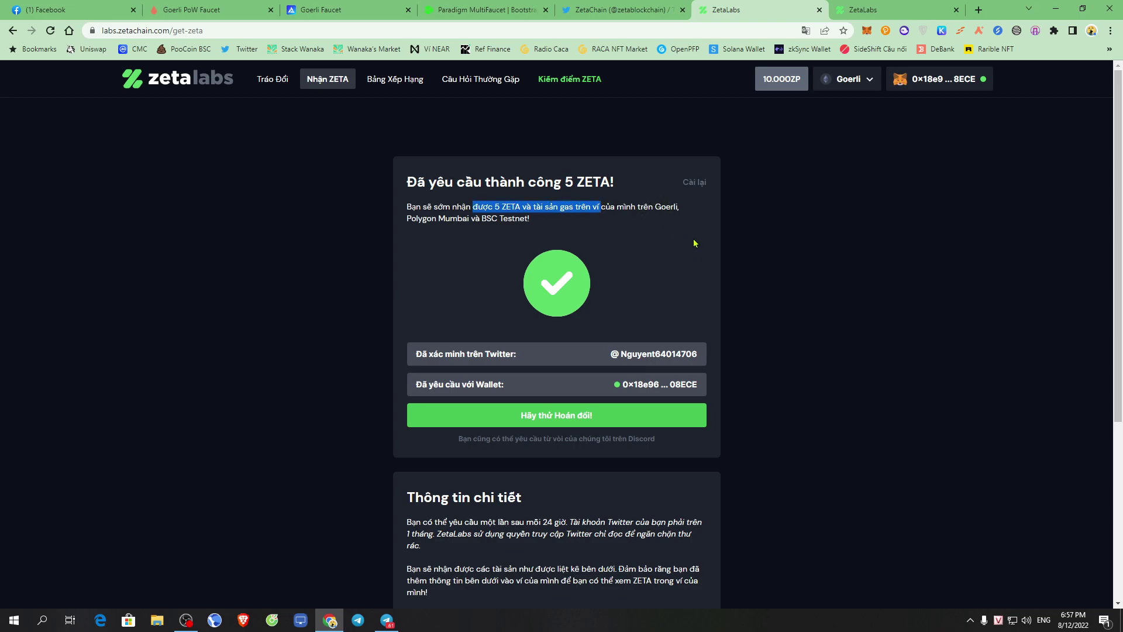
right_click(639, 237)
left_click(720, 350)
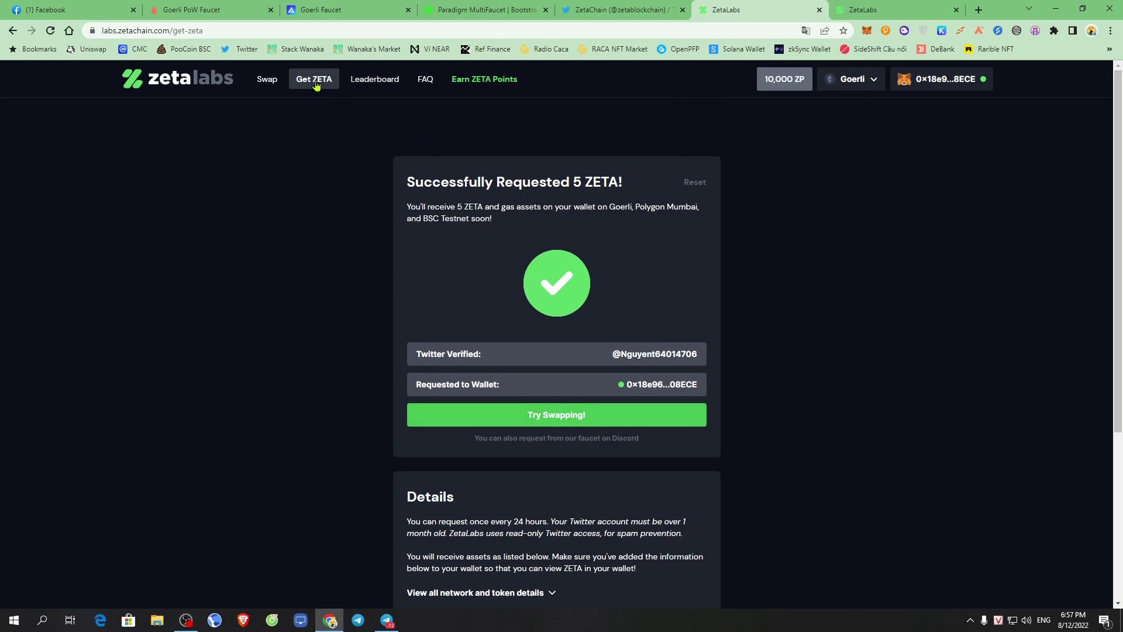
Open the Cross-Chain Swap page and choose gETH on the Goerli network as the asset to send
left_click(267, 79)
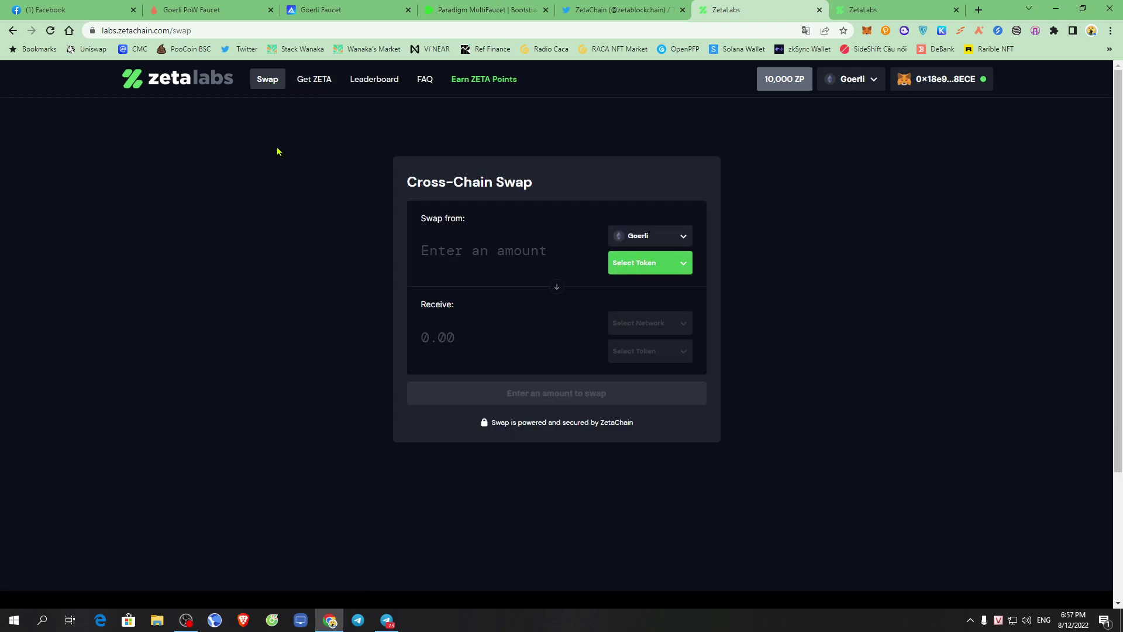
left_click(655, 236)
left_click(699, 239)
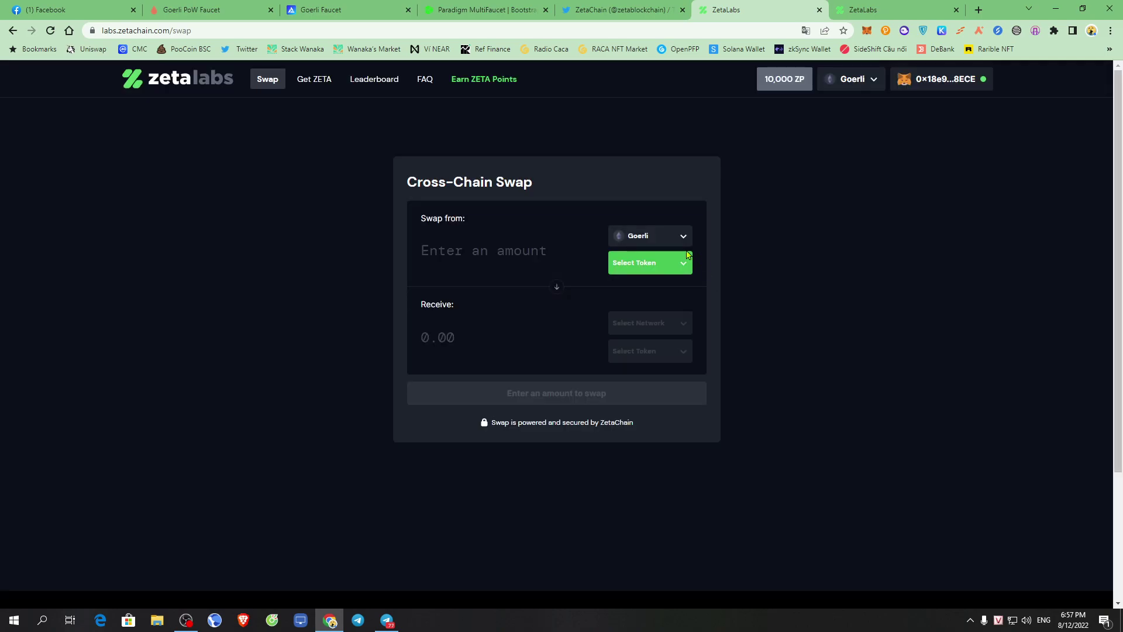
left_click(650, 243)
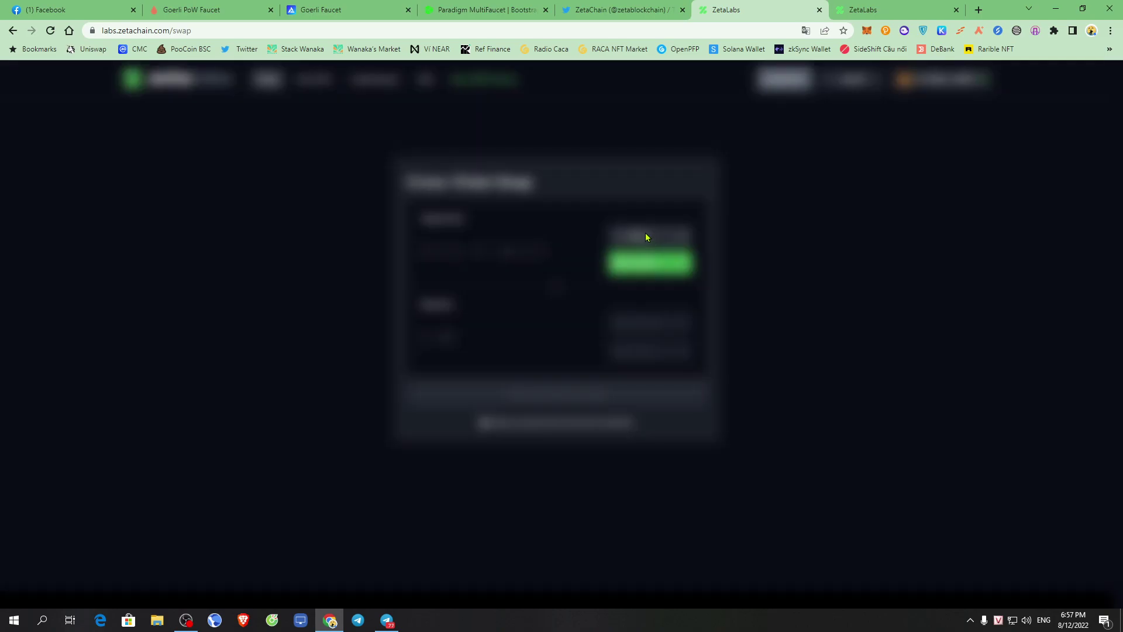
left_click(464, 360)
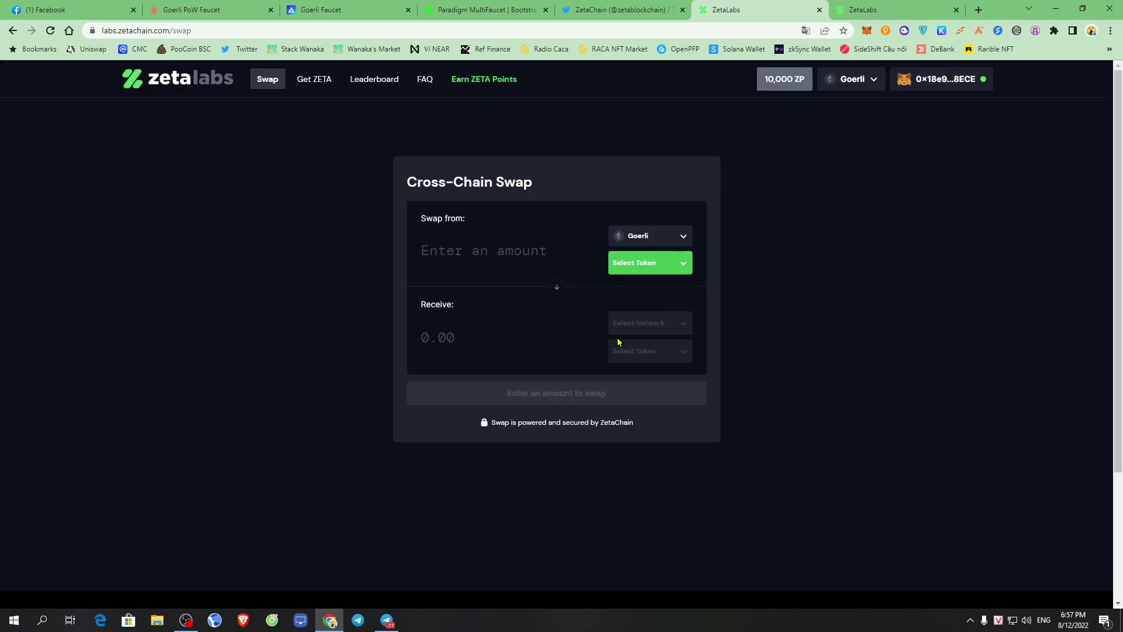
left_click(657, 270)
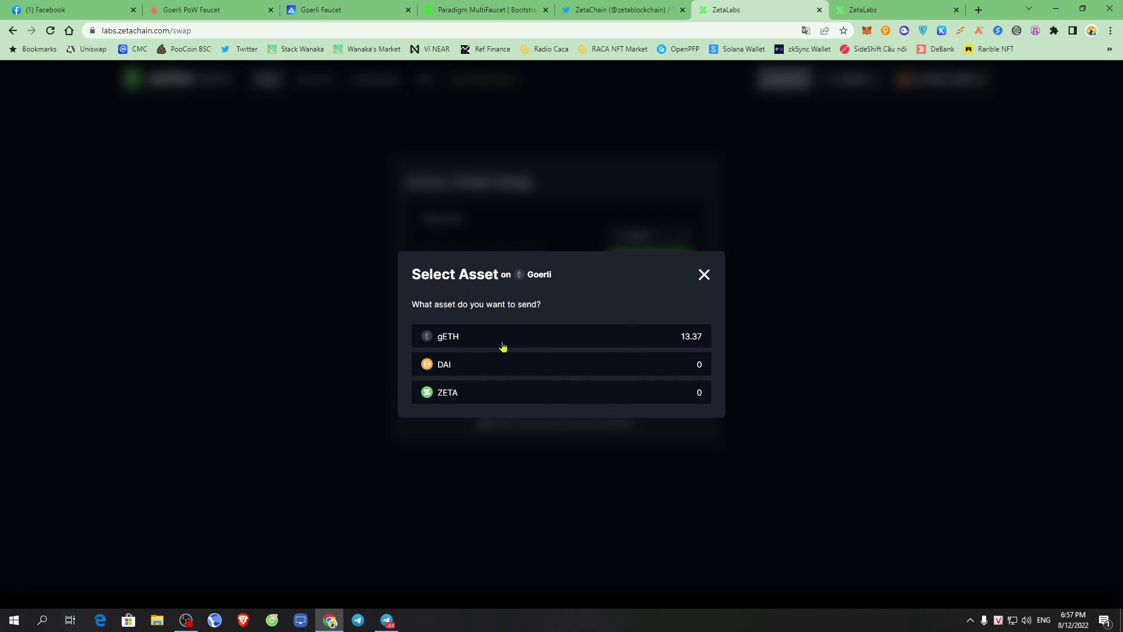
left_click(573, 346)
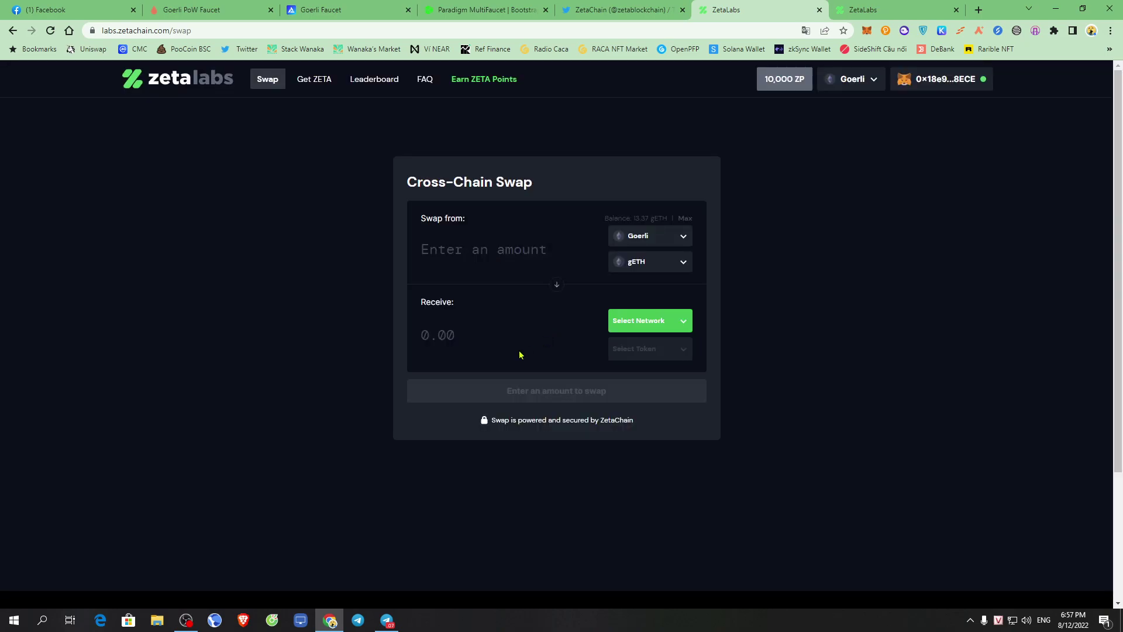
Choose ZETA on BSC Testnet as the asset to receive from the swap
left_click(665, 328)
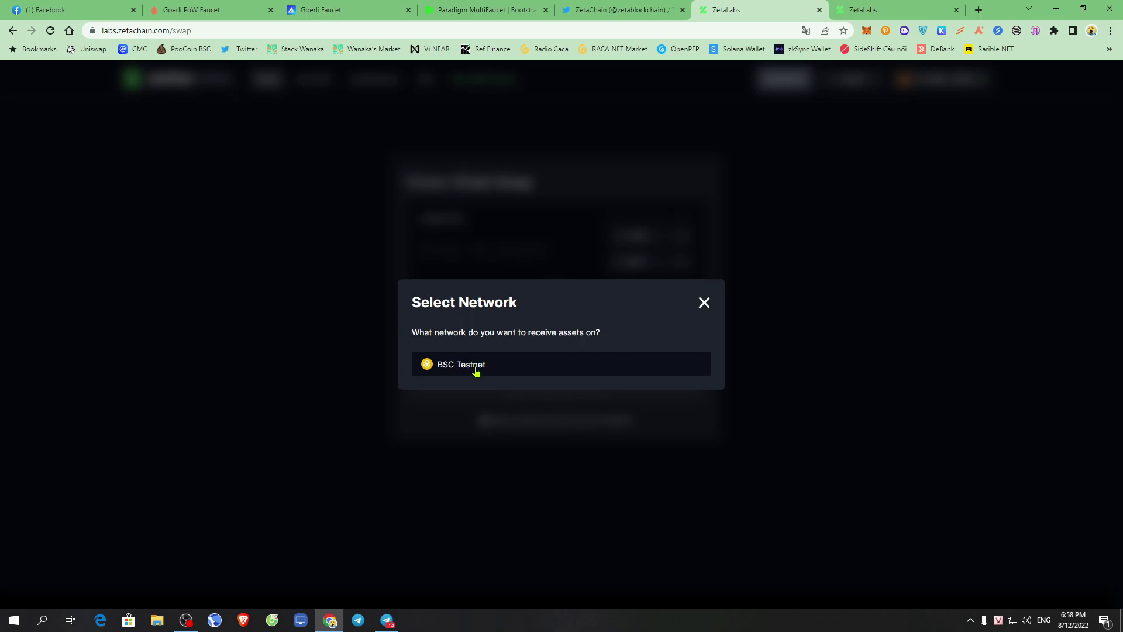
left_click(477, 371)
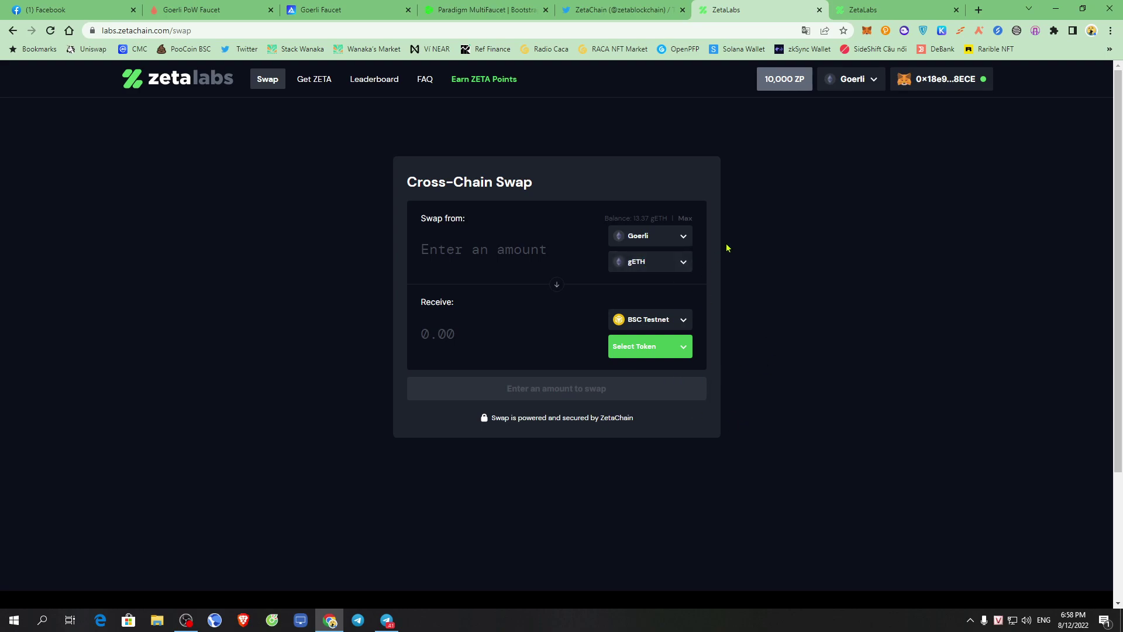
left_click(636, 351)
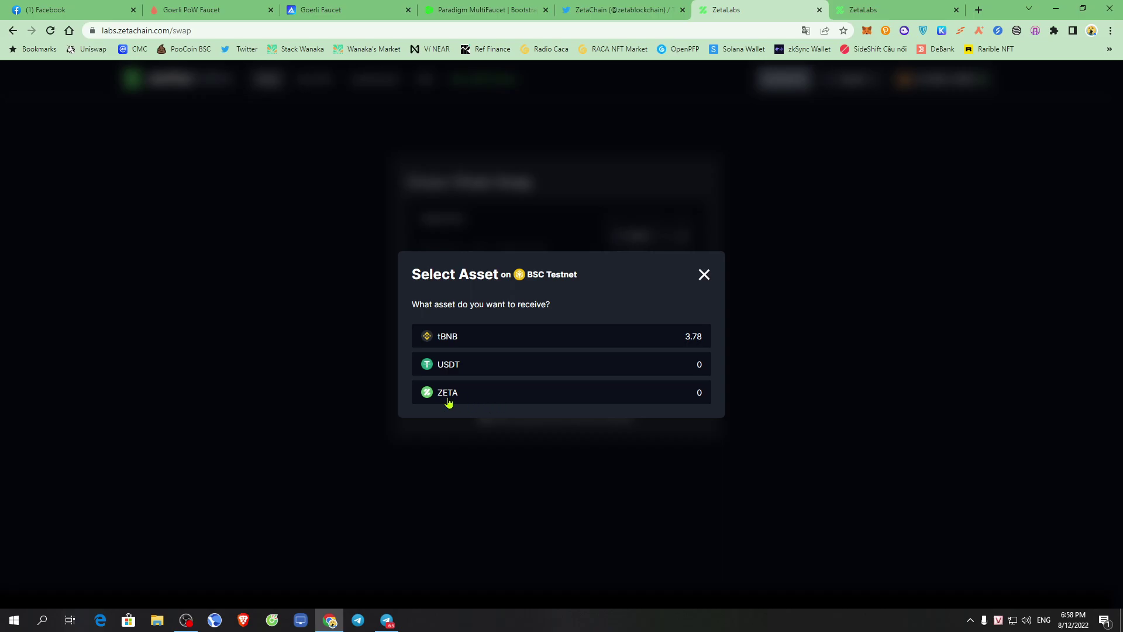
left_click(592, 396)
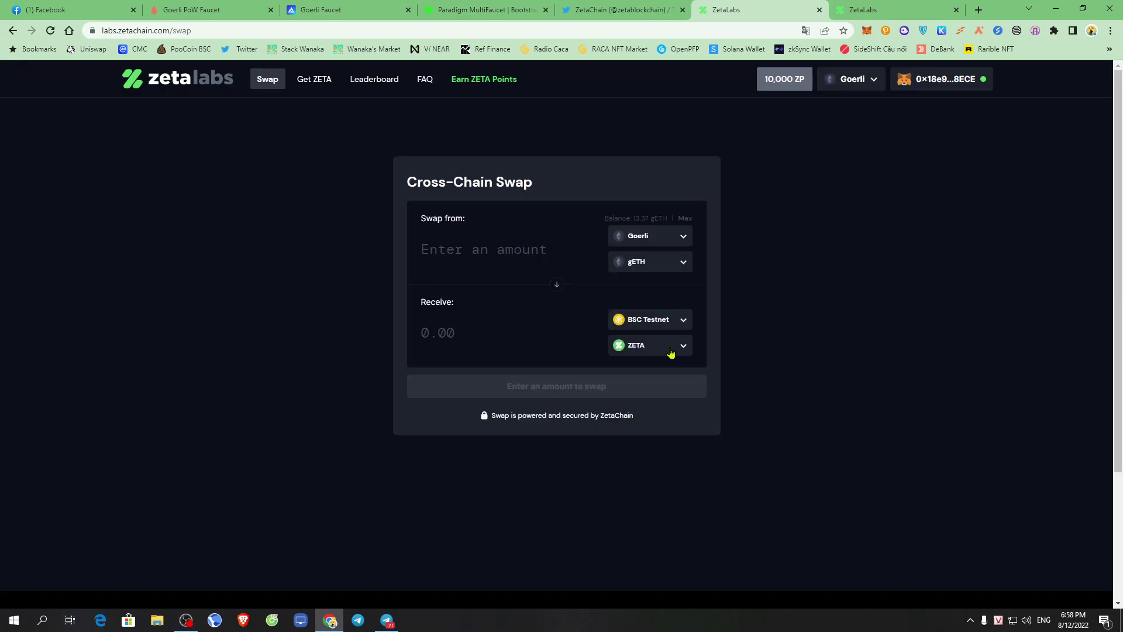
Check the available gETH balance and set the amount to swap to 0.5 gETH
left_click_drag(605, 219, 660, 216)
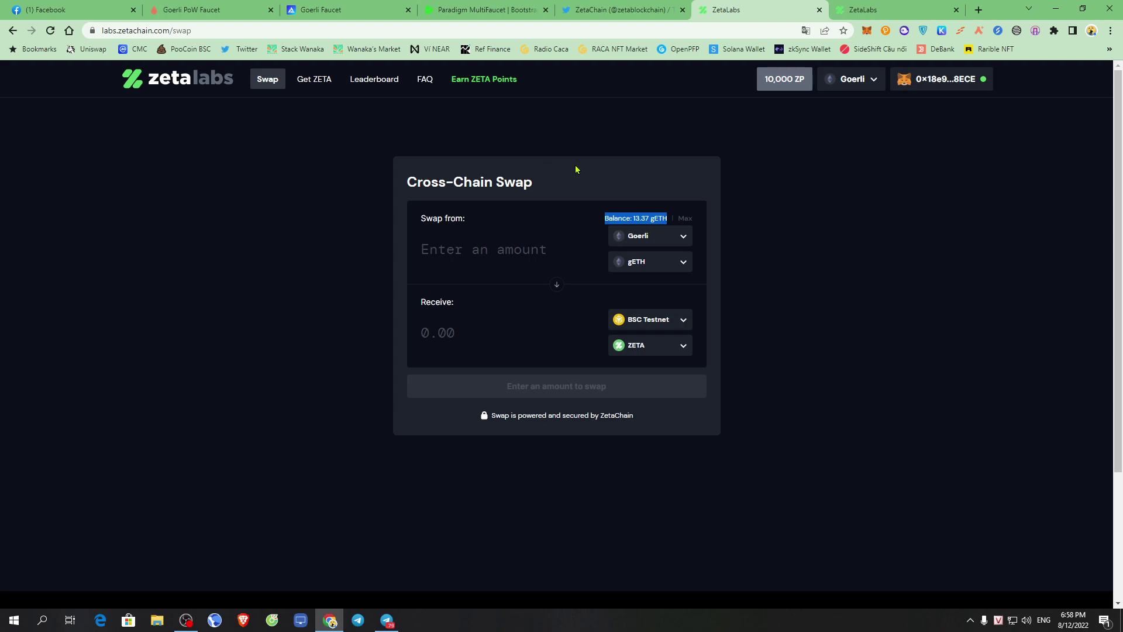
left_click(480, 251)
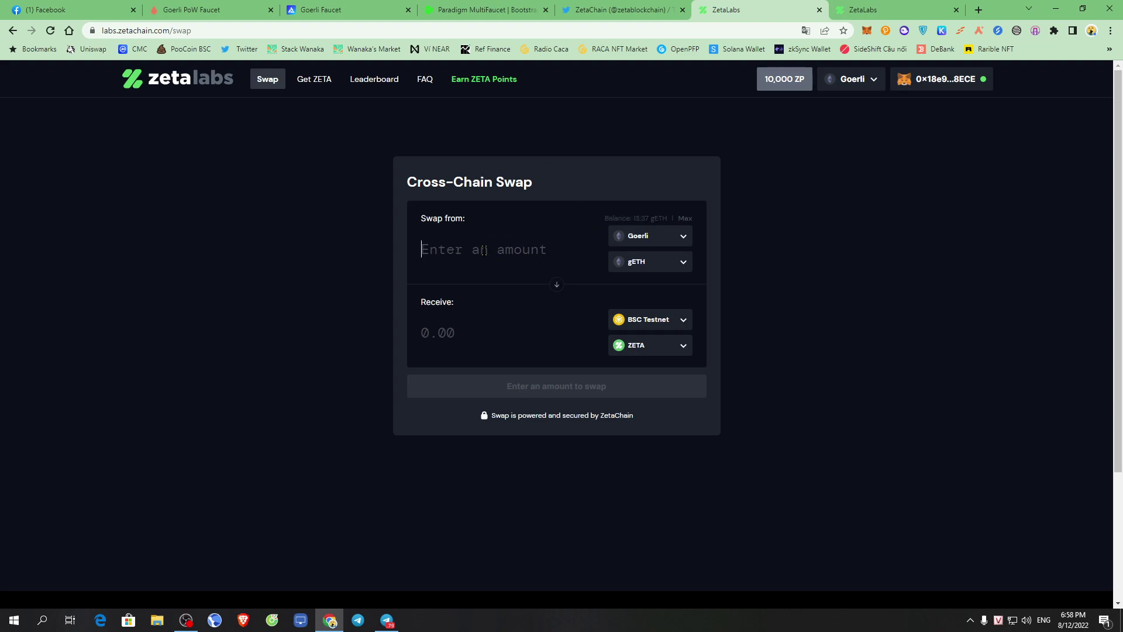
type("0.001")
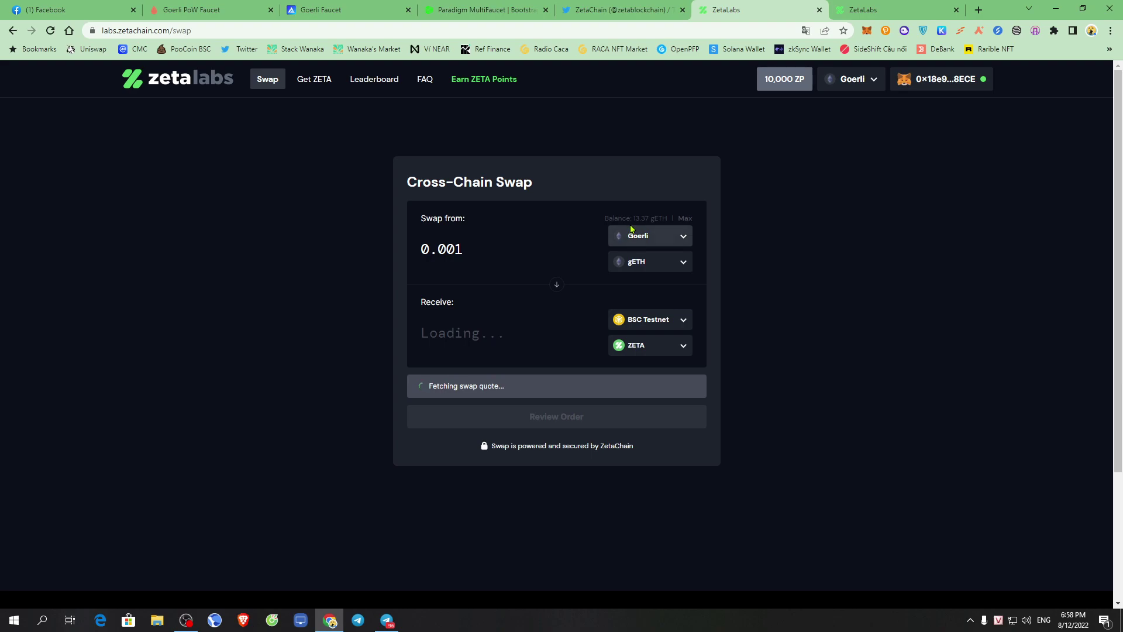
left_click_drag(631, 218, 681, 221)
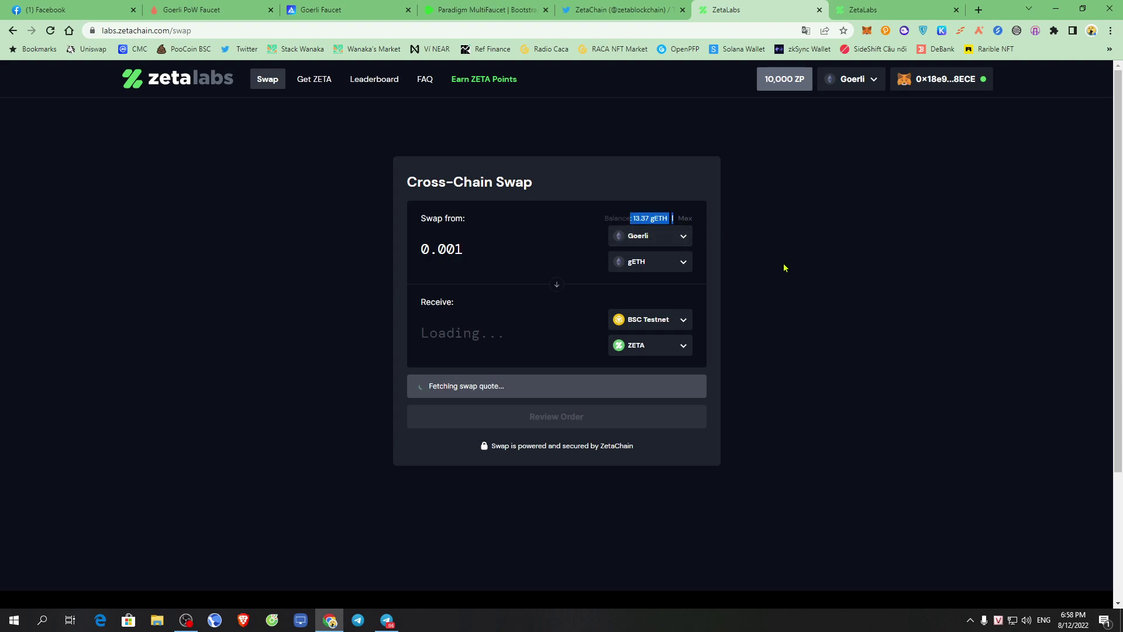
left_click(660, 264)
left_click_drag(462, 248, 426, 249)
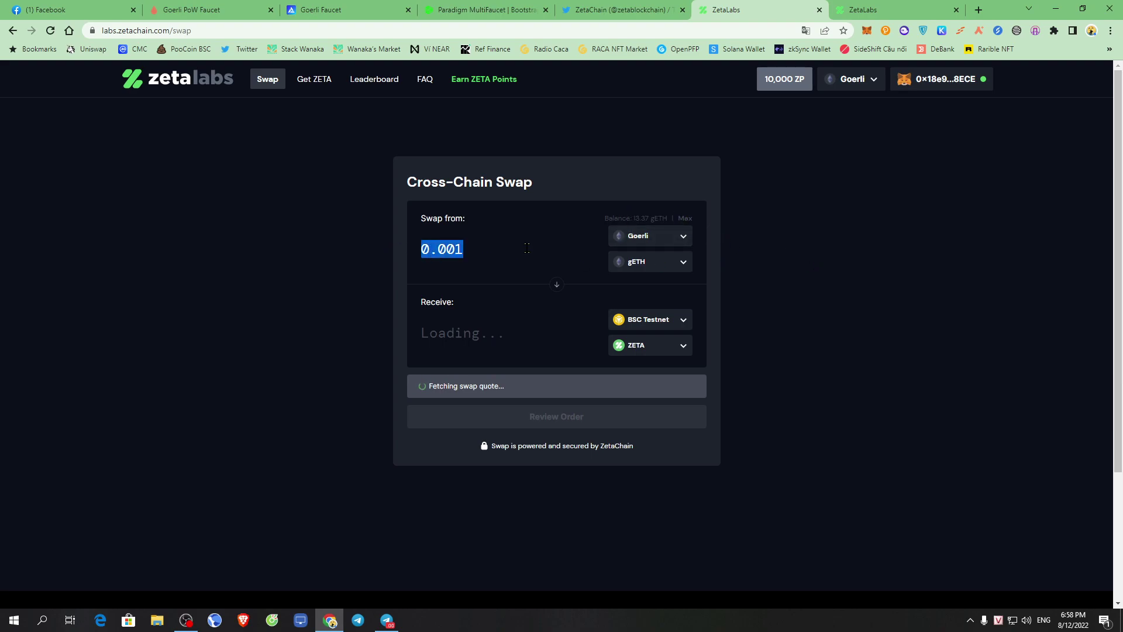
type("0.5")
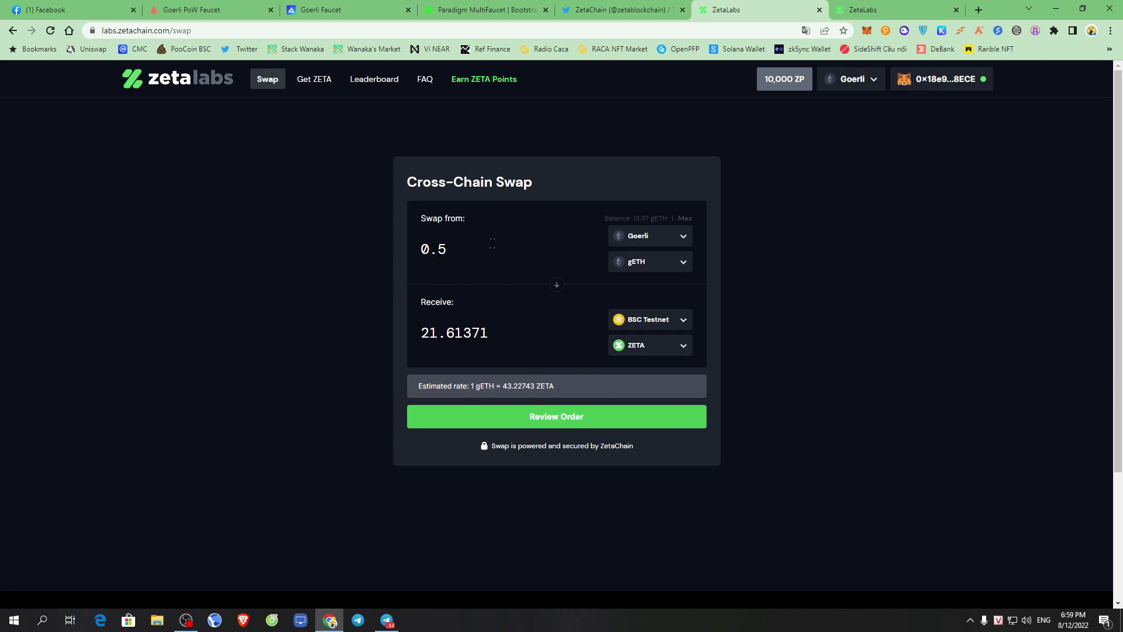
Review the swap order, submit it, and approve the transaction in MetaMask
left_click(560, 422)
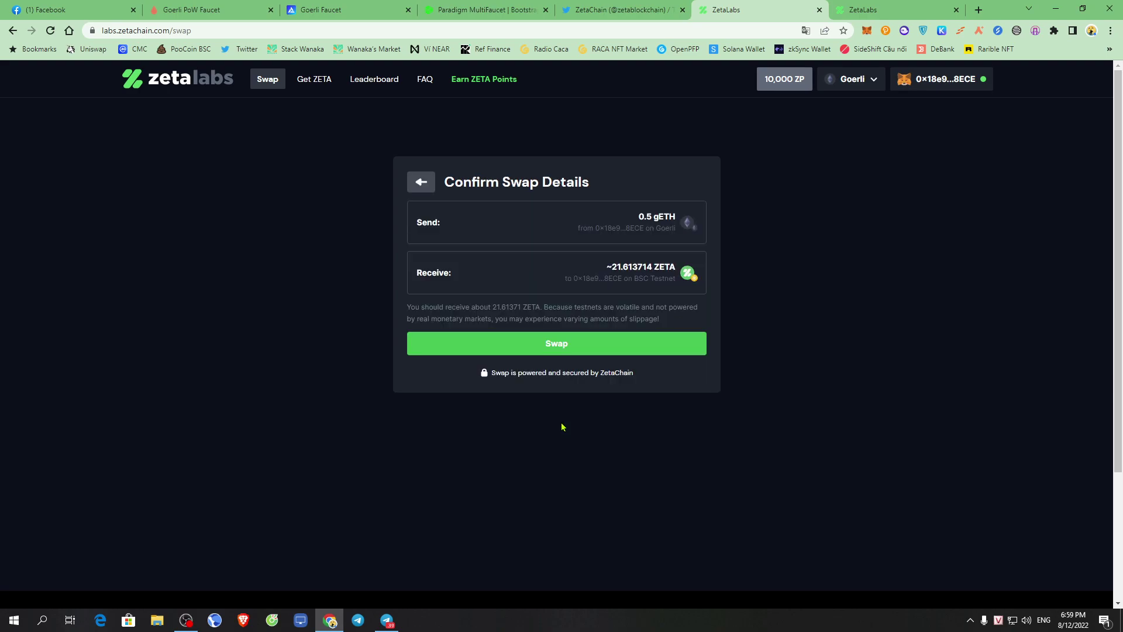
left_click(576, 352)
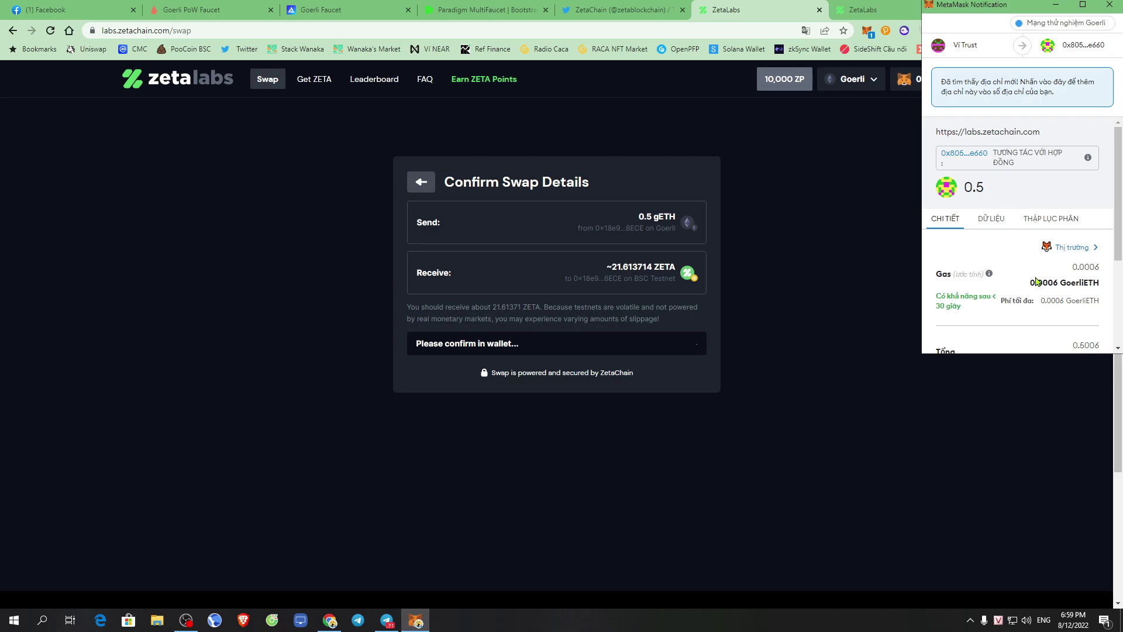
scroll(1040, 278, "down", 3)
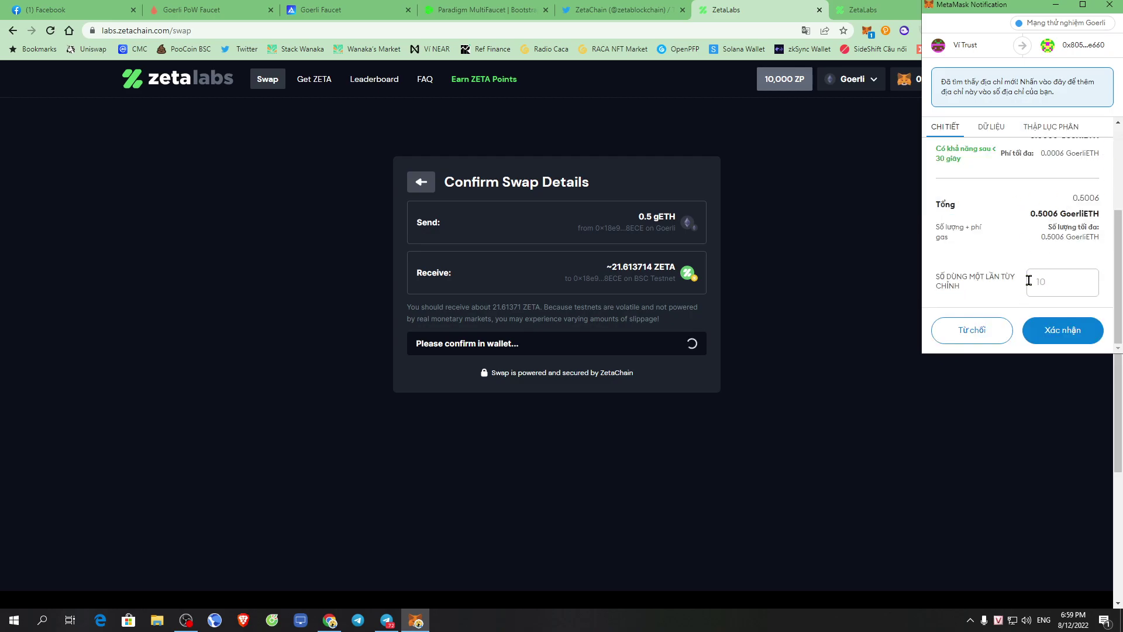
left_click(1061, 338)
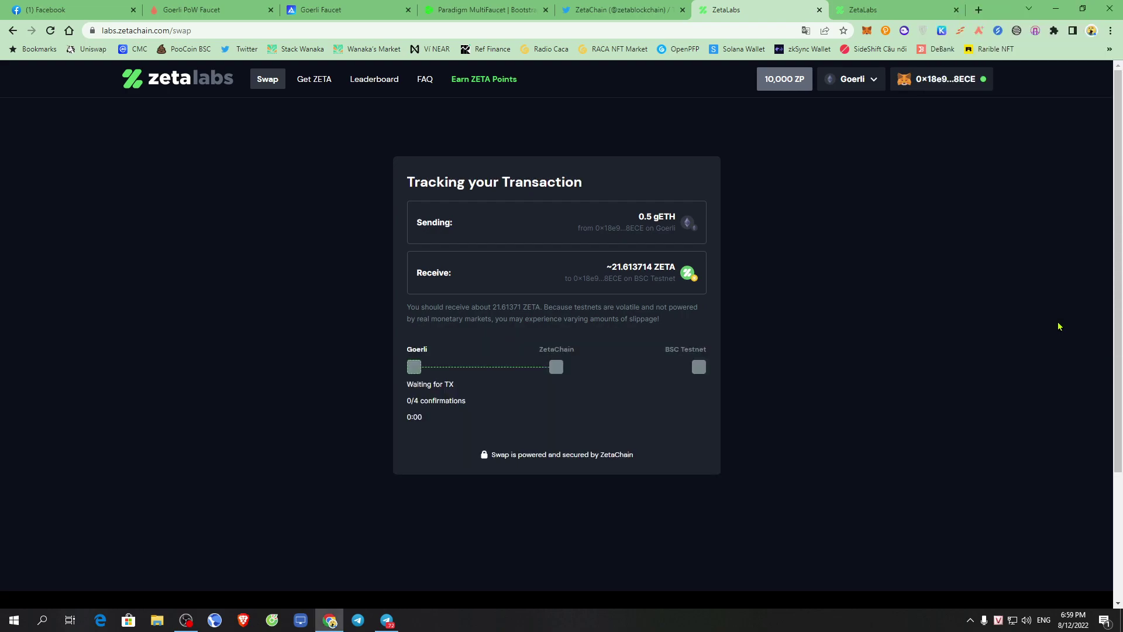
Examine the transaction tracker's confirmations across Goerli, ZetaChain and BSC Testnet, along with the ZETA Points reward notification
left_click_drag(468, 407, 493, 406)
left_click(459, 415)
left_click(487, 403)
double_click(410, 350)
left_click(541, 355)
double_click(541, 354)
left_click_drag(657, 356, 717, 357)
left_click(565, 425)
left_click_drag(407, 408, 479, 407)
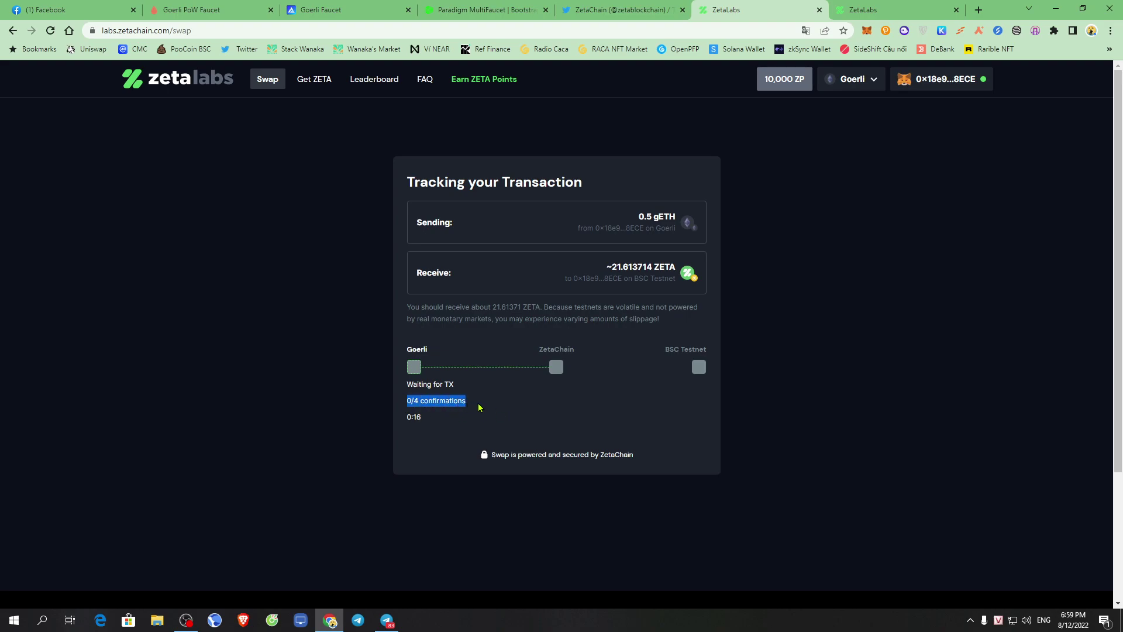
left_click(511, 430)
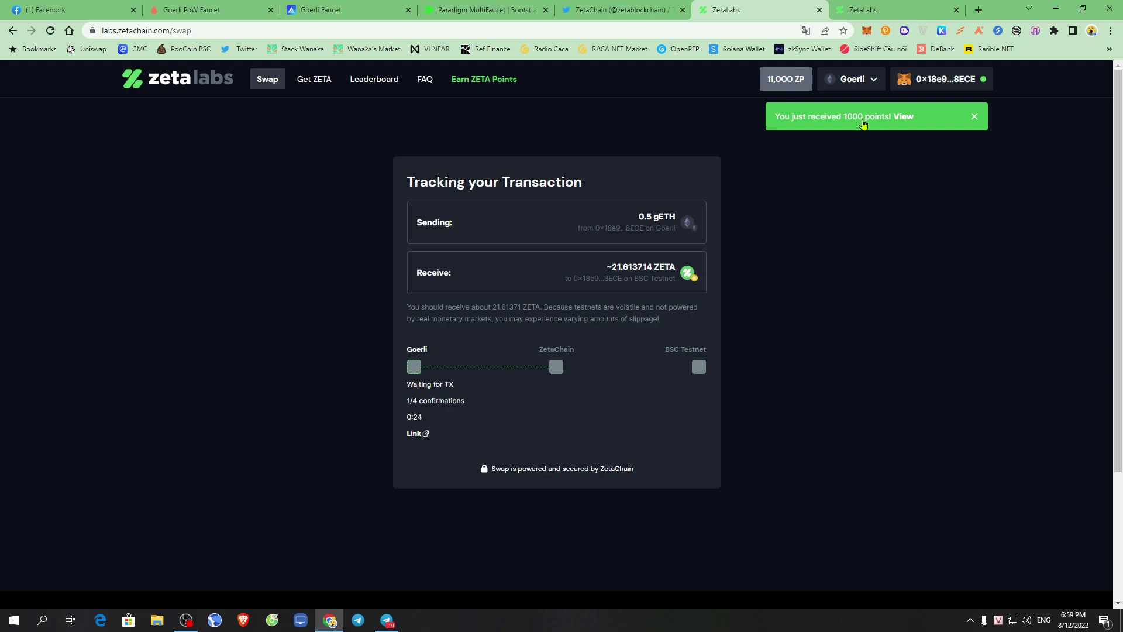
left_click_drag(839, 124, 963, 101)
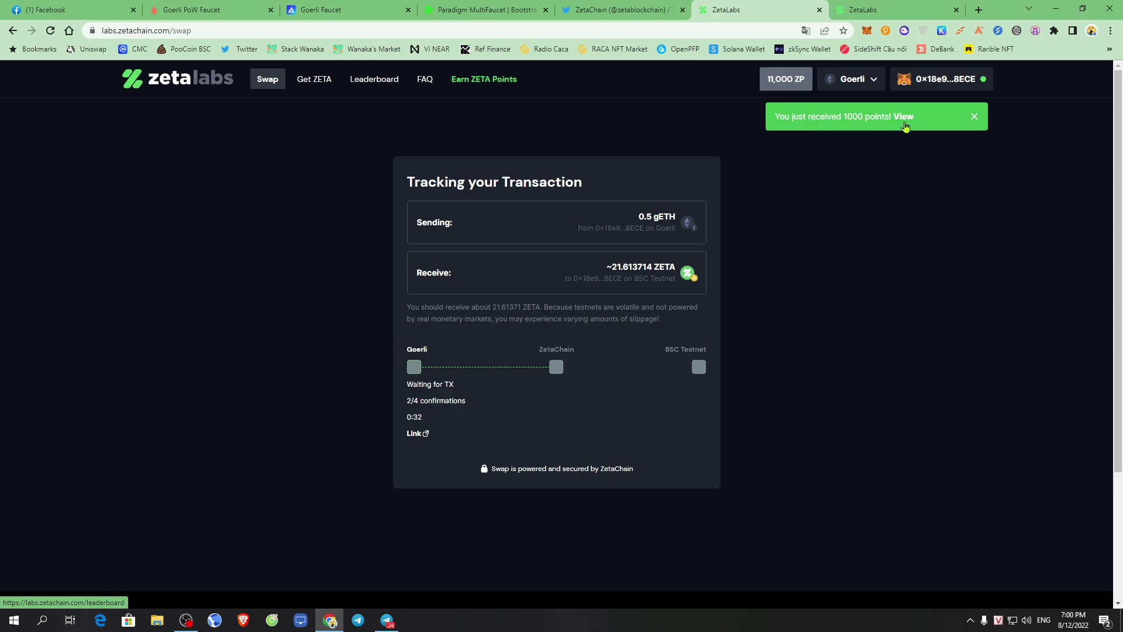
mouse_move(790, 83)
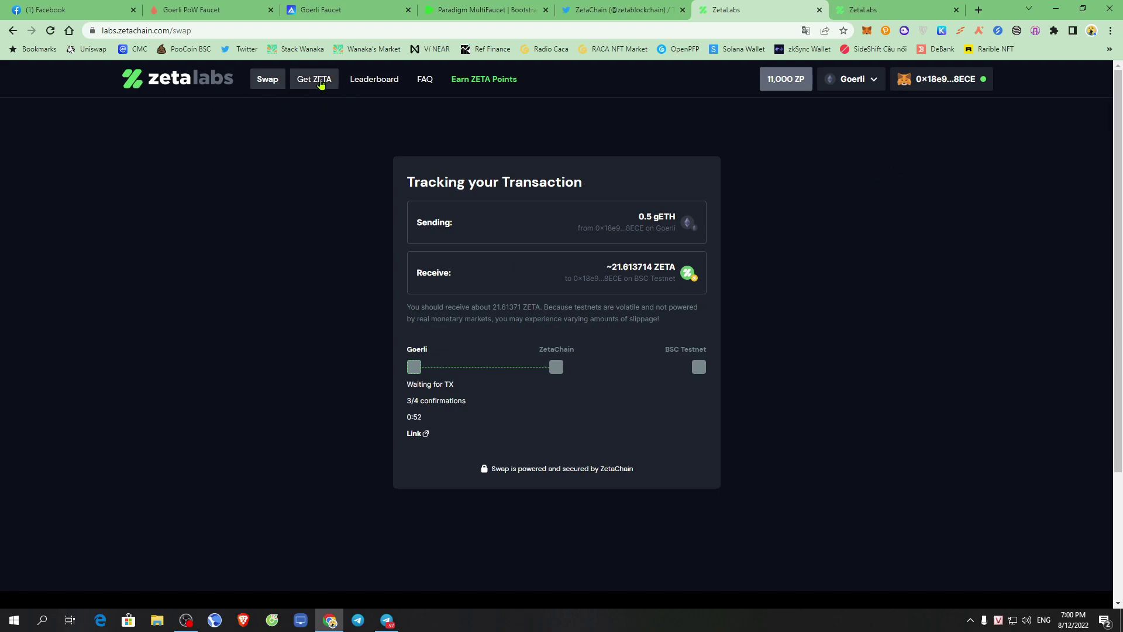
Follow the swap's progress in the transaction tracker through the Goerli, ZetaChain and BSC Testnet stages
left_click_drag(405, 399, 483, 403)
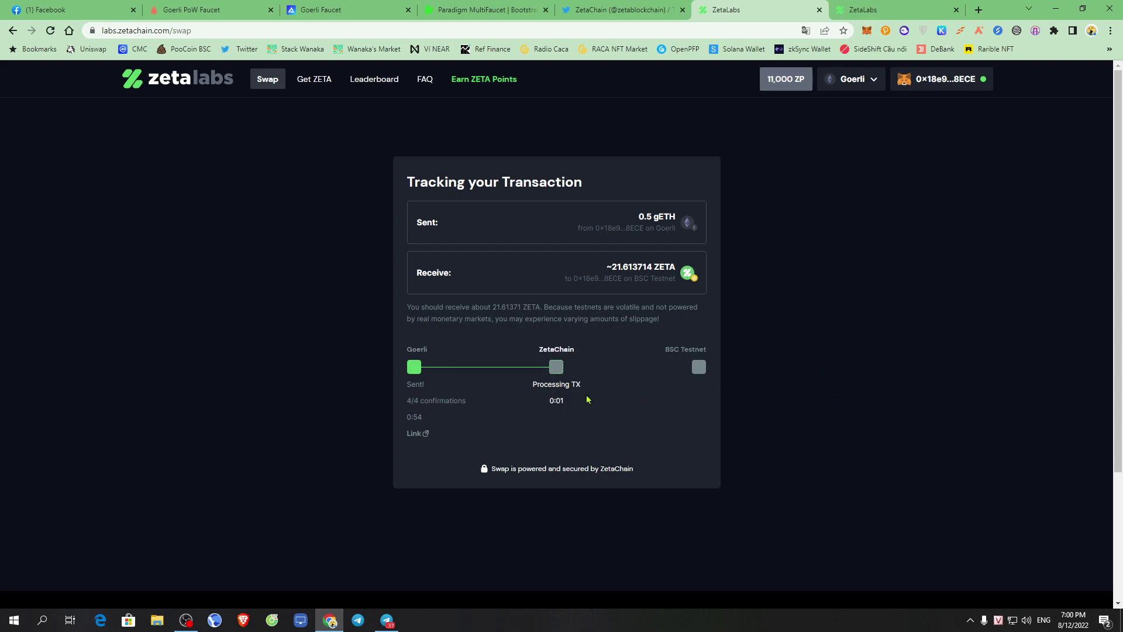
left_click_drag(419, 401, 467, 401)
left_click_drag(538, 350, 582, 353)
left_click(700, 371)
left_click_drag(660, 350, 749, 351)
left_click(808, 339)
Inspect the swap's Goerli transaction details on Etherscan, including status and transferred tokens, and close that page
left_click(423, 432)
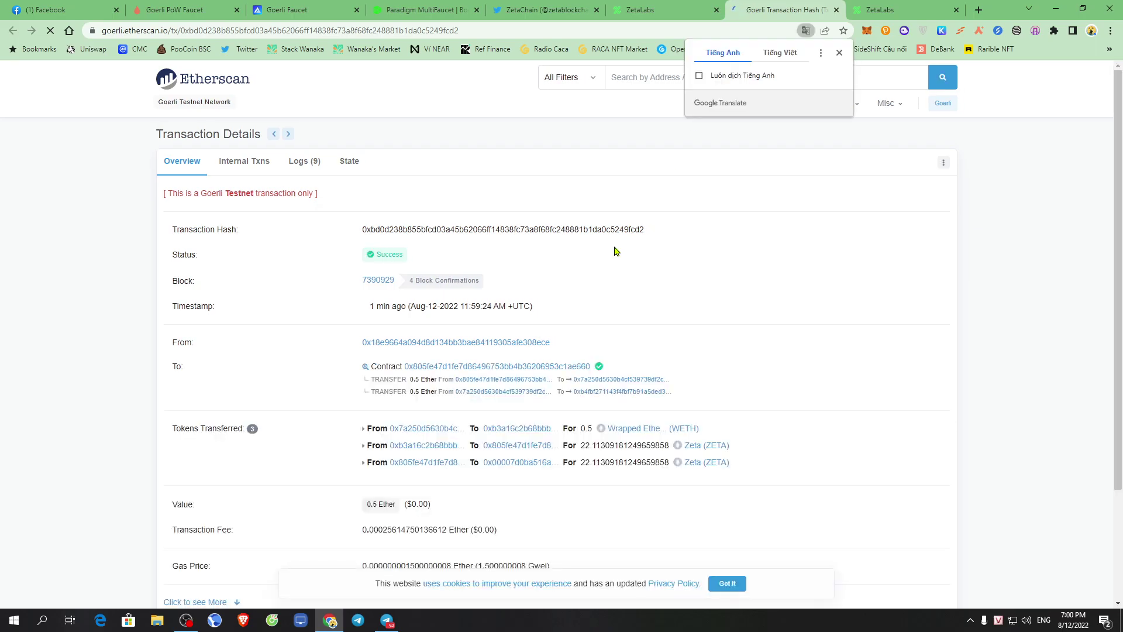
scroll(423, 377, "down", 1)
scroll(423, 377, "down", 2)
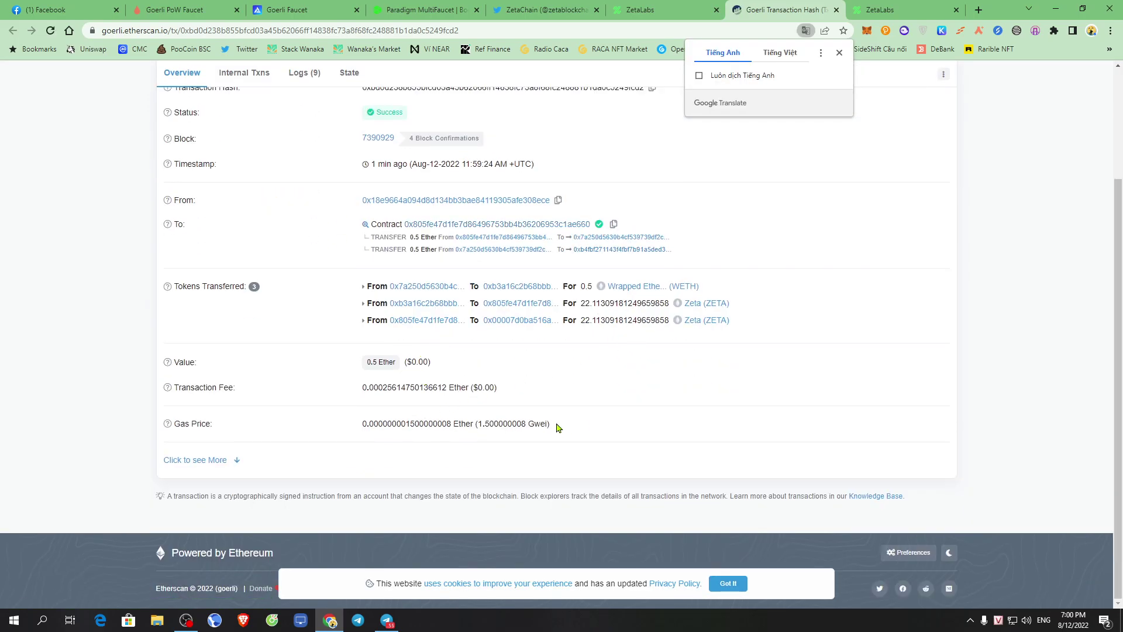
scroll(681, 331, "up", 3)
left_click(837, 11)
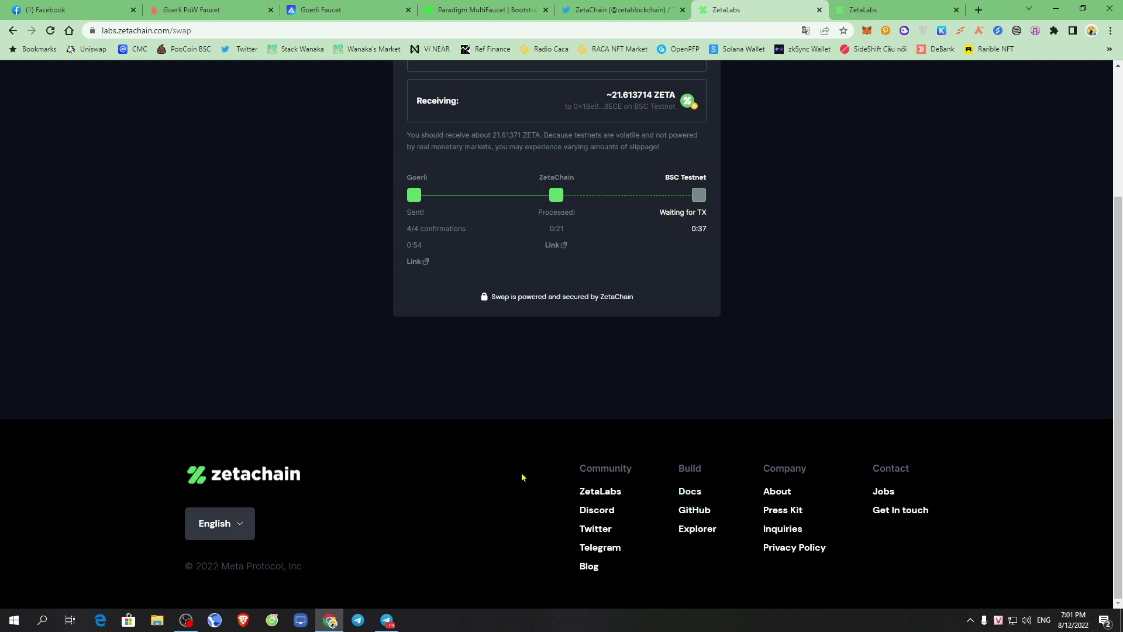
Open ZetaChain's Discord link from the site footer in a new tab and close the spare ZetaLabs tab
right_click(609, 512)
left_click(672, 417)
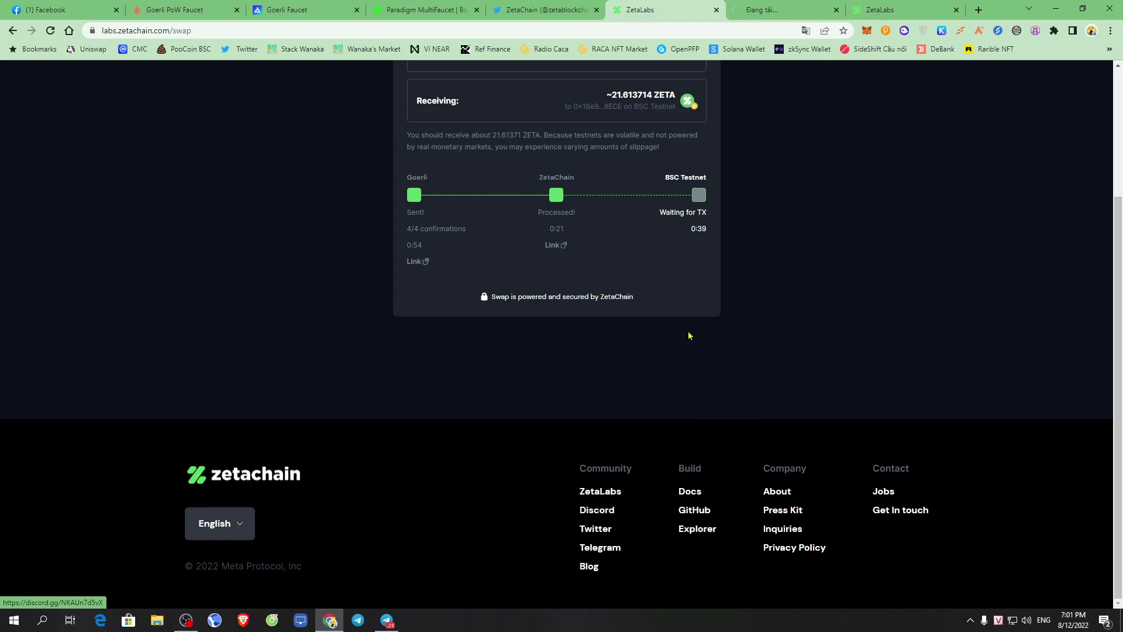
scroll(689, 337, "up", 3)
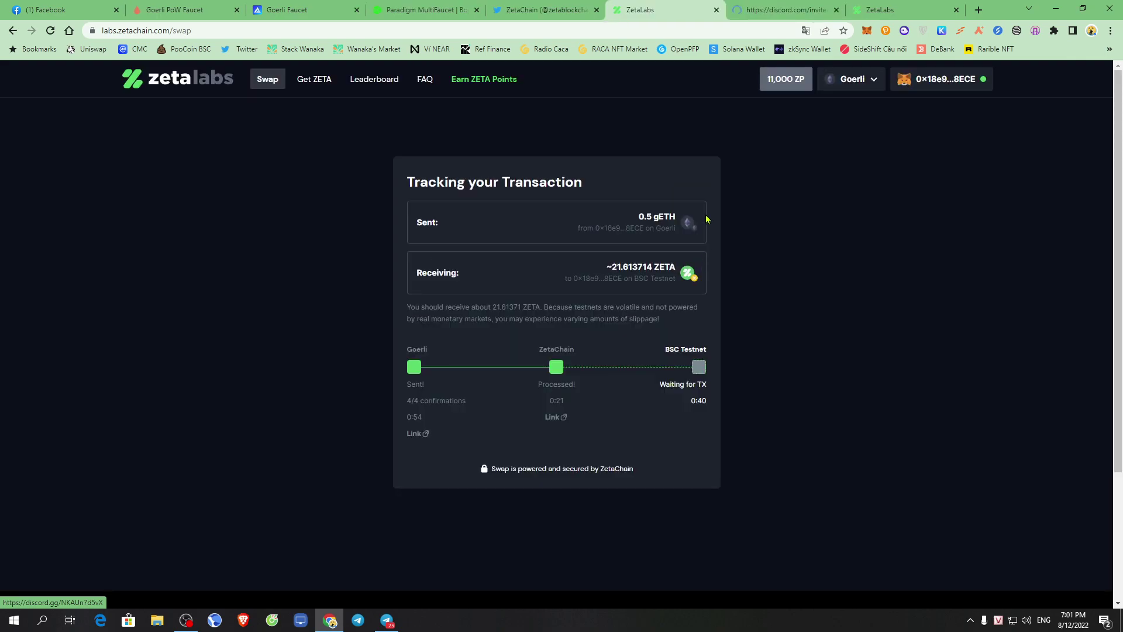
left_click(956, 10)
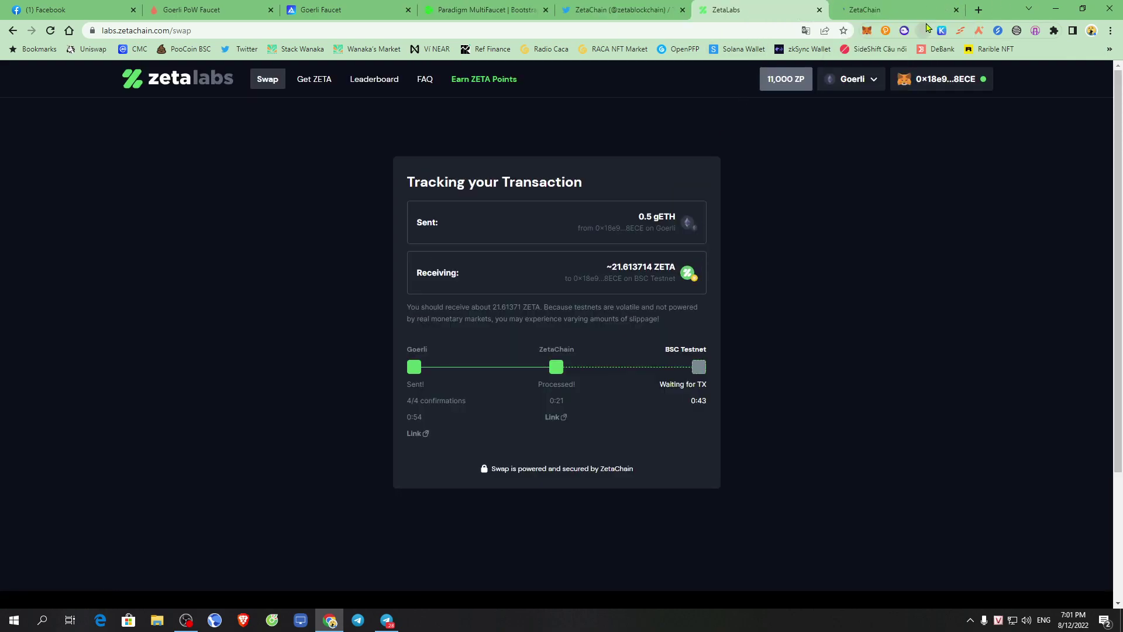
Recheck the swap's transaction tracker and try to accept the ZetaChain Discord invitation
left_click(906, 8)
left_click(782, 8)
left_click_drag(407, 187, 614, 185)
left_click(940, 237)
key("ctrl+Tab")
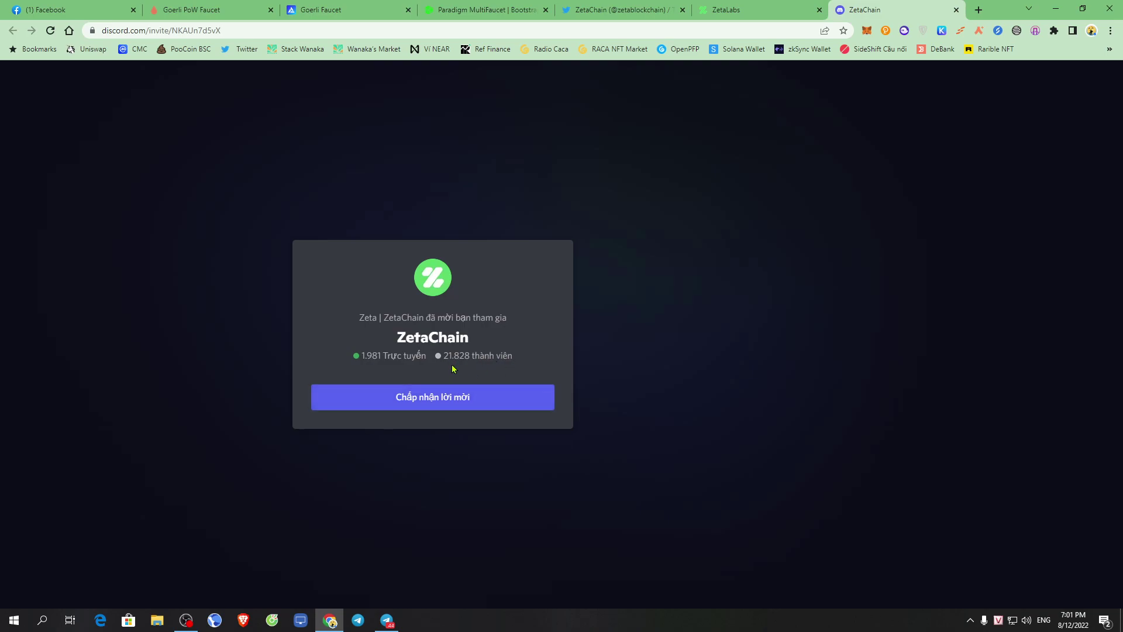
left_click(450, 397)
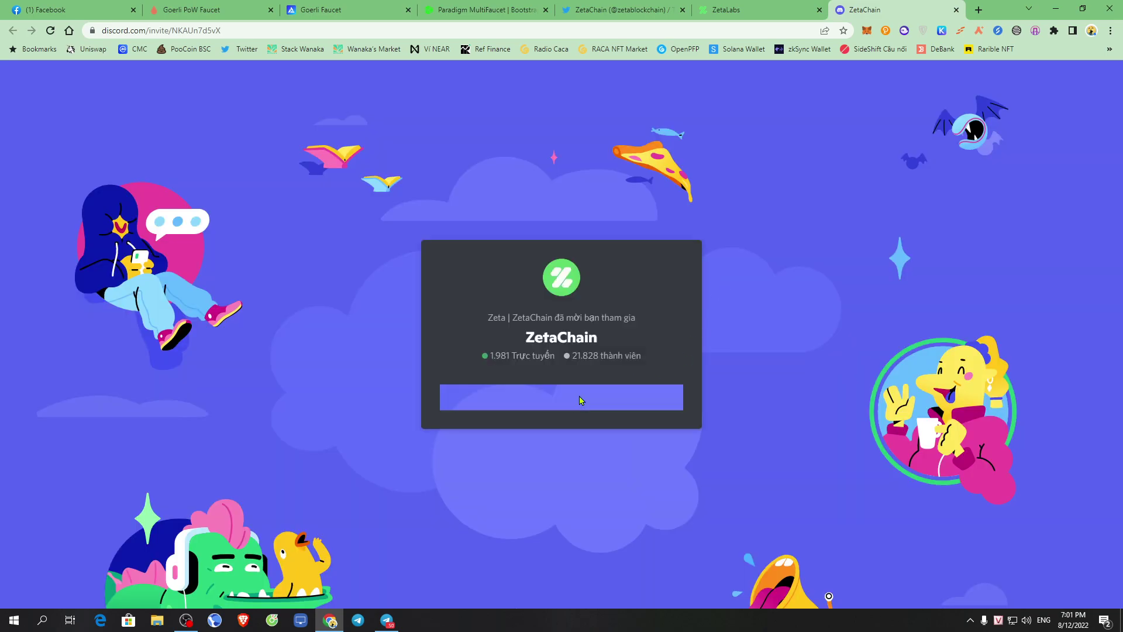
left_click(588, 387)
Open Discord in a new tab and close the Goerli PoW Faucet and Goerli Faucet tabs
left_click(978, 10)
type("d")
key("Return")
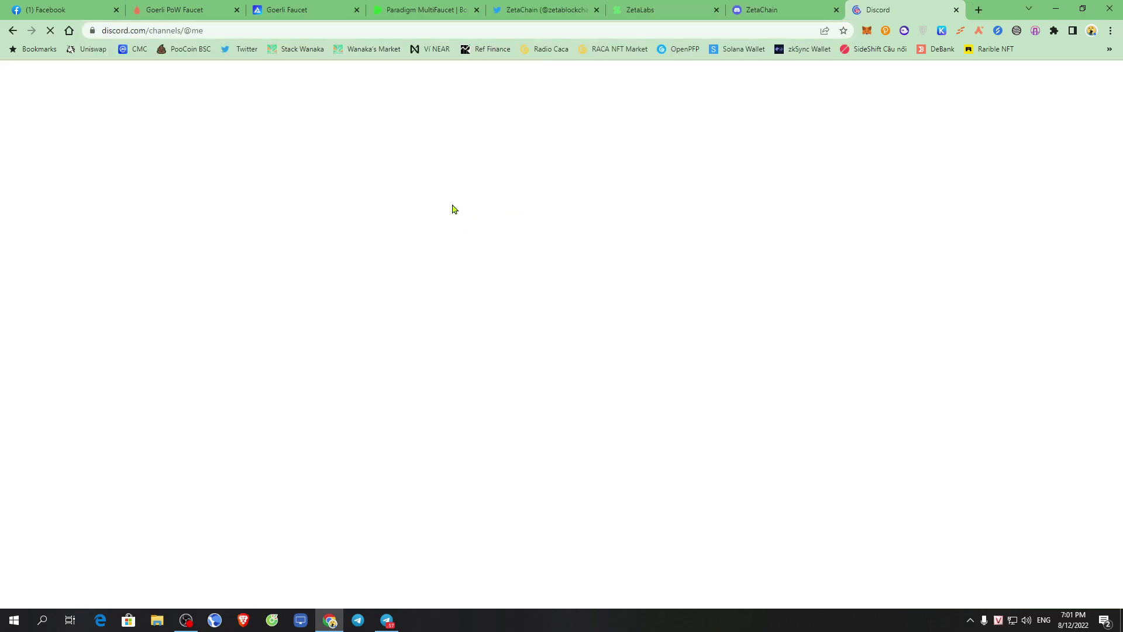
left_click(236, 9)
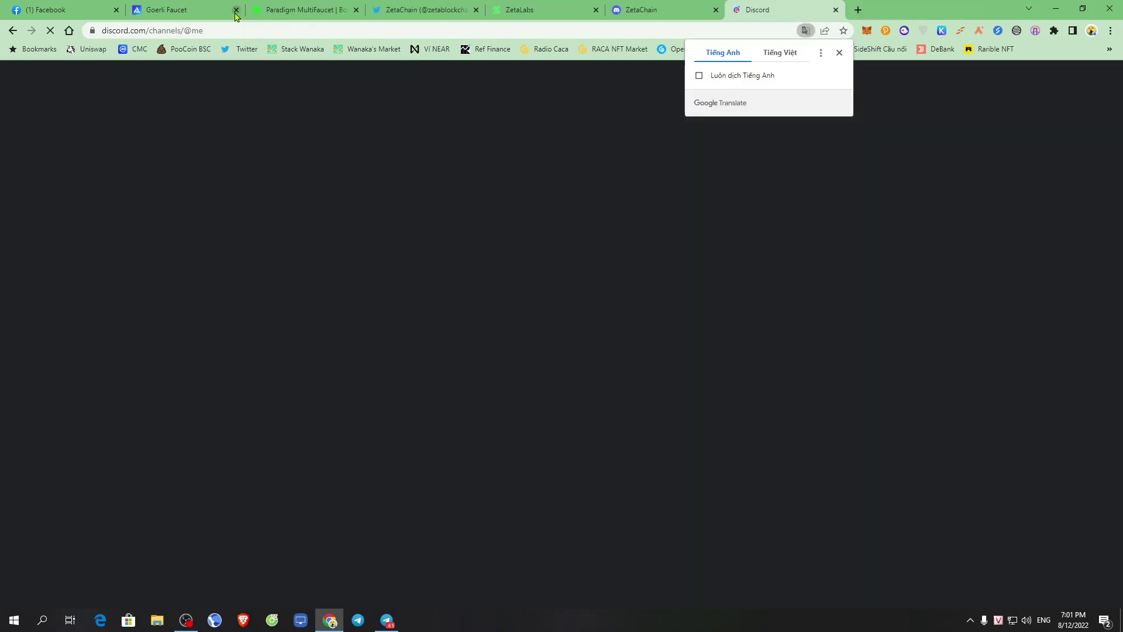
left_click(236, 10)
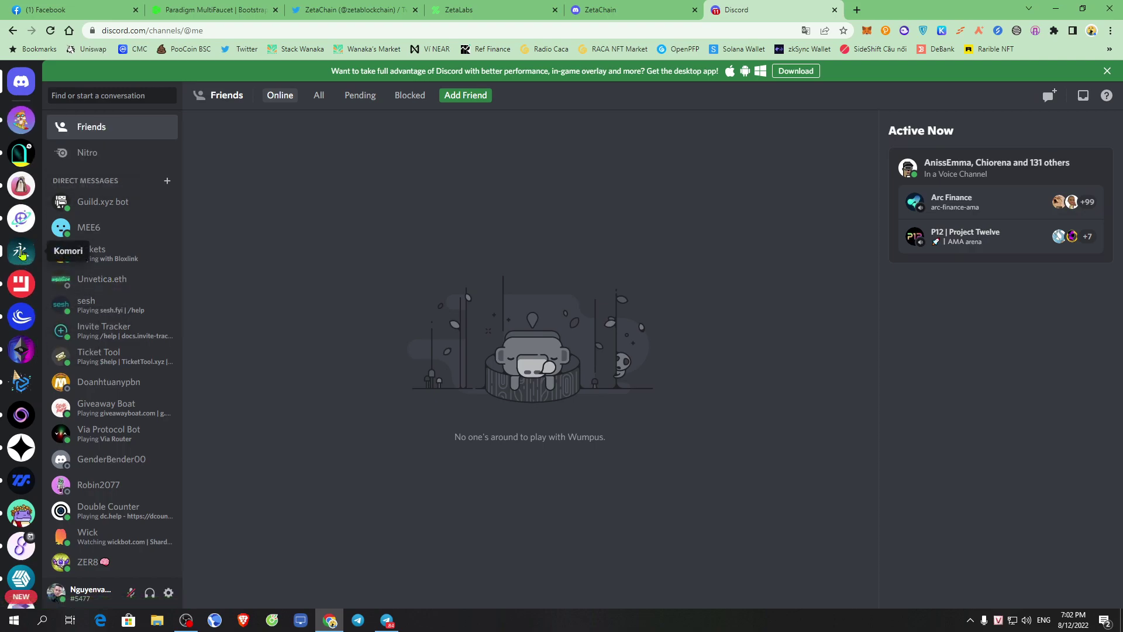
Find the Curious Ape Community server among the joined Discord servers and leave it
scroll(26, 316, "down", 4)
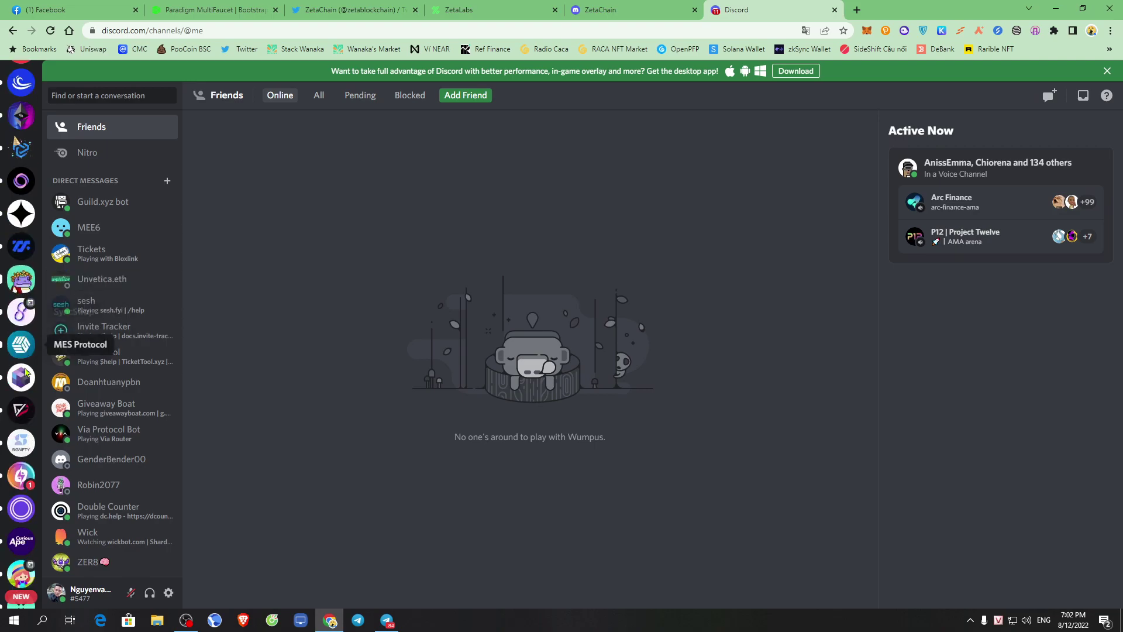
scroll(22, 287, "down", 2)
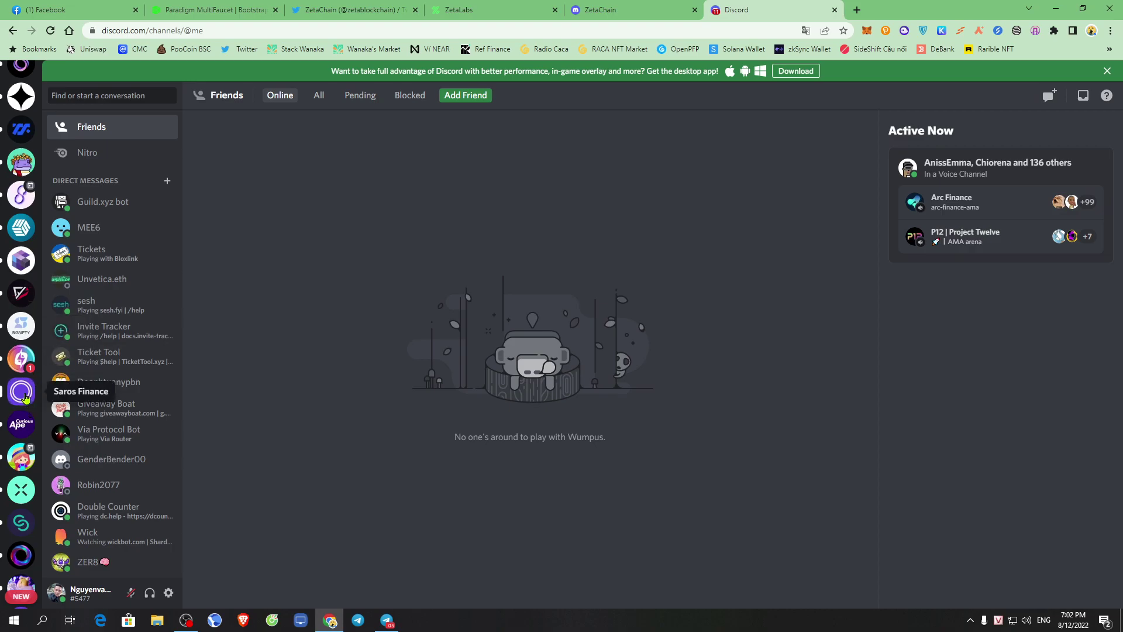
scroll(25, 396, "down", 2)
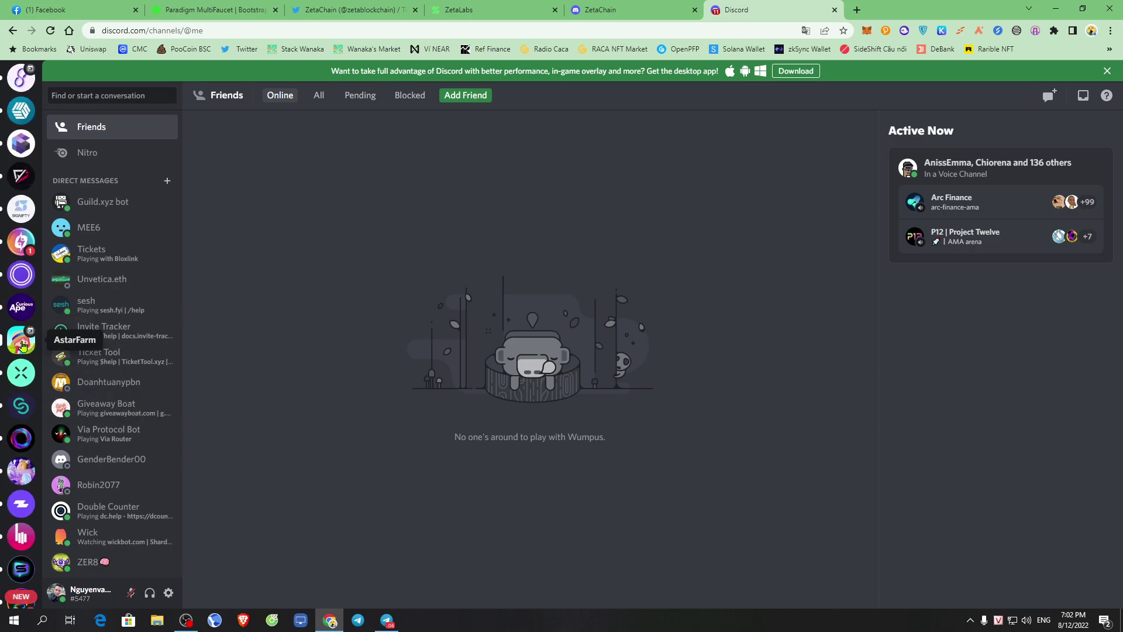
left_click(21, 307)
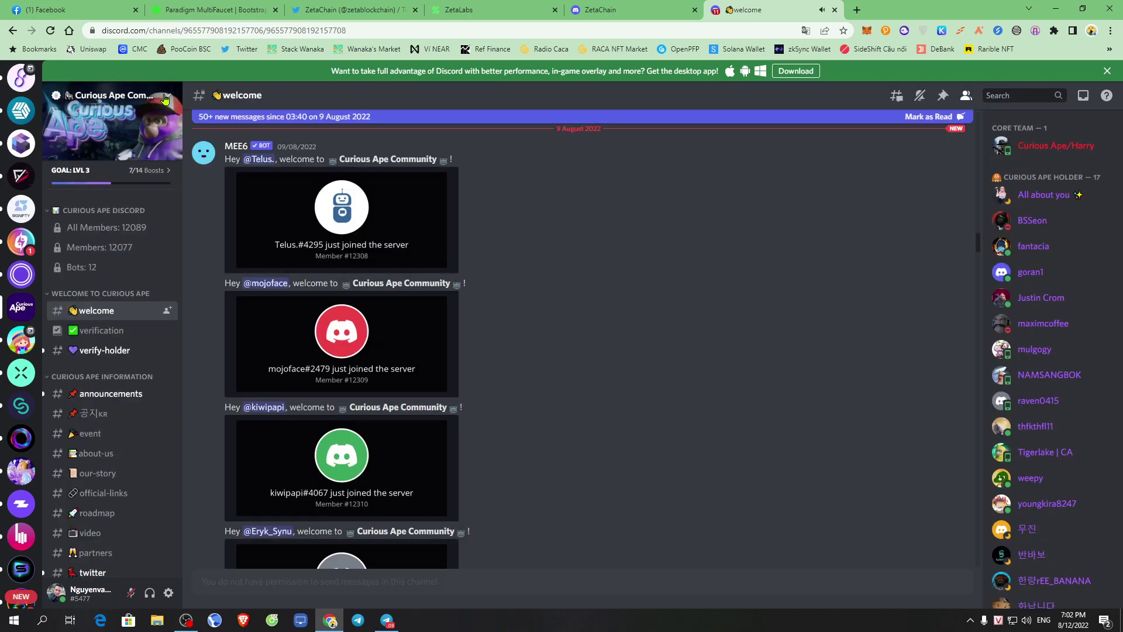
left_click(165, 98)
left_click(147, 266)
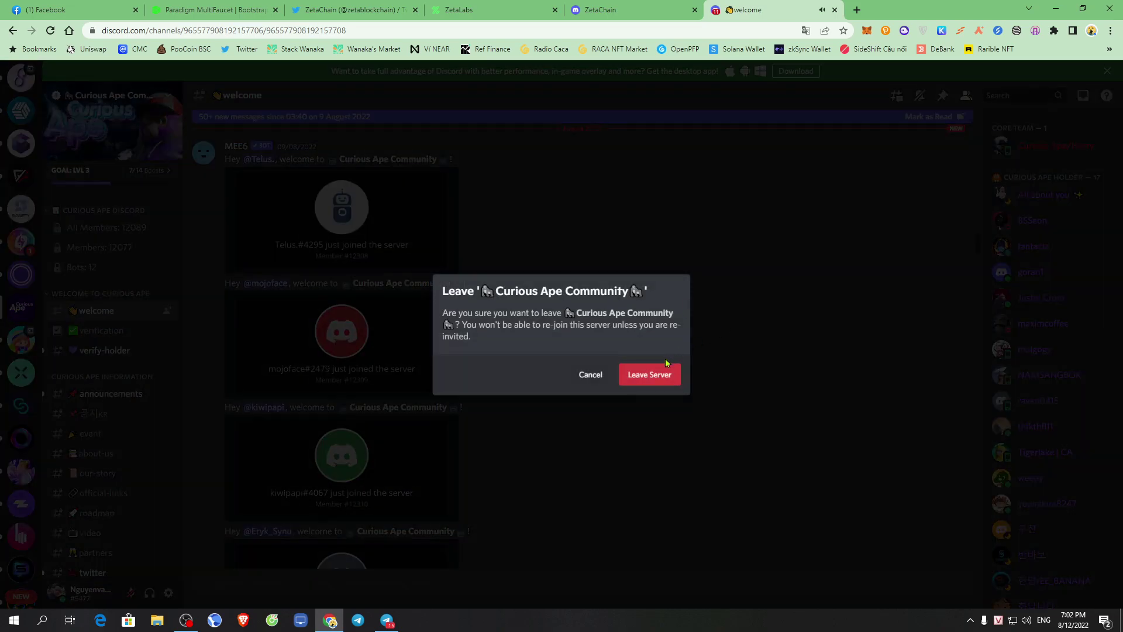
left_click(644, 375)
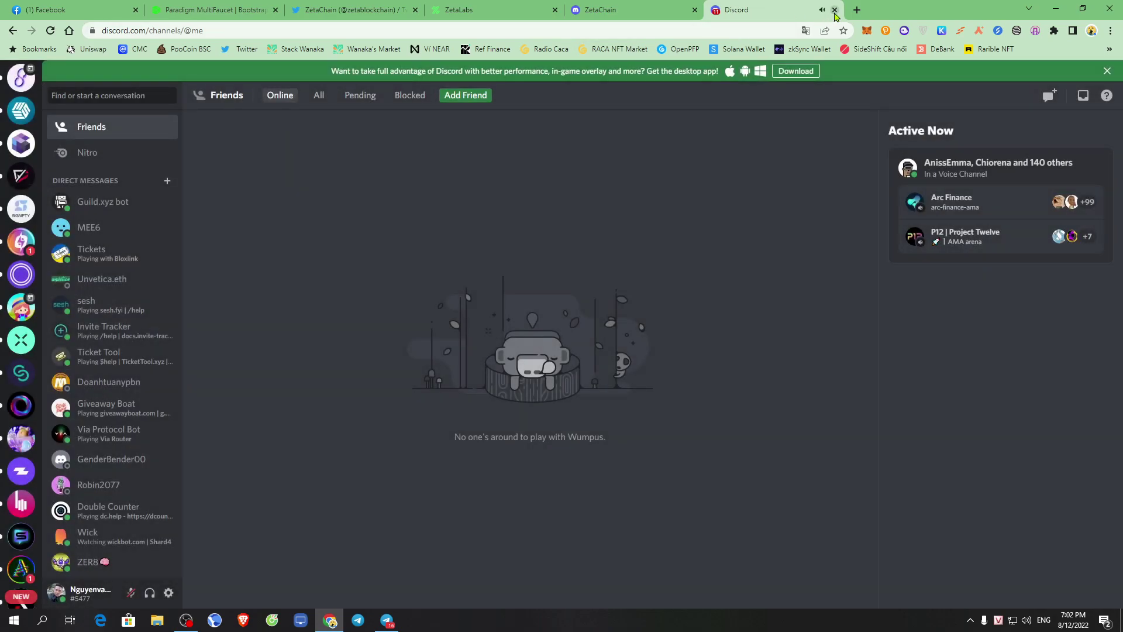
Join the ZetaChain Discord server from its invitation, agreeing to the server rules and reacting with the check mark to verify
left_click(835, 10)
left_click(574, 407)
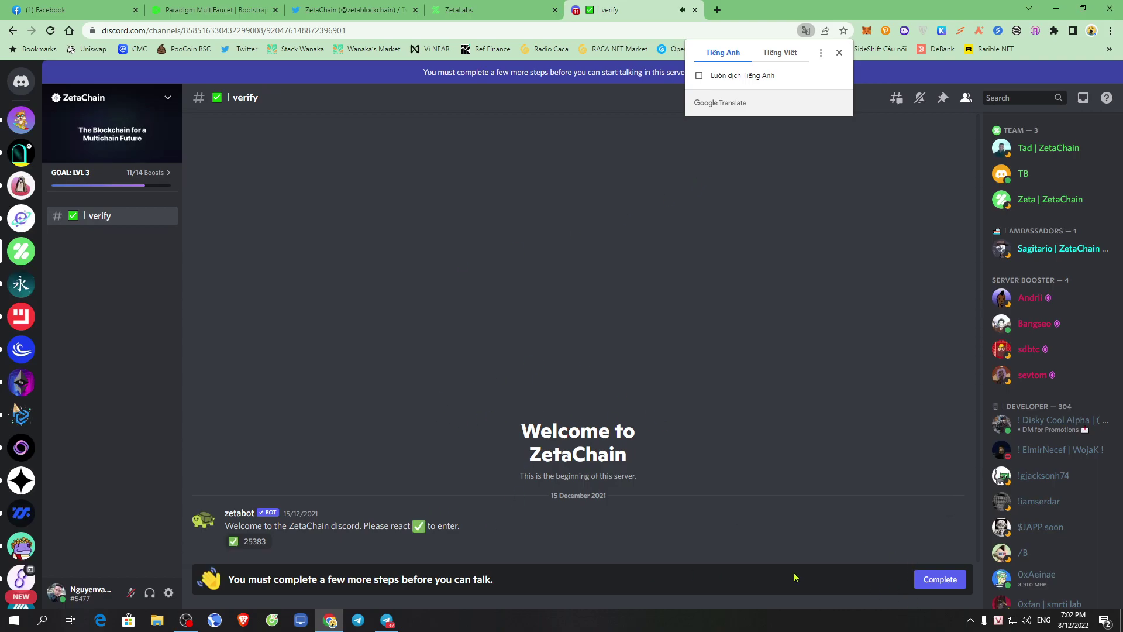
left_click(936, 579)
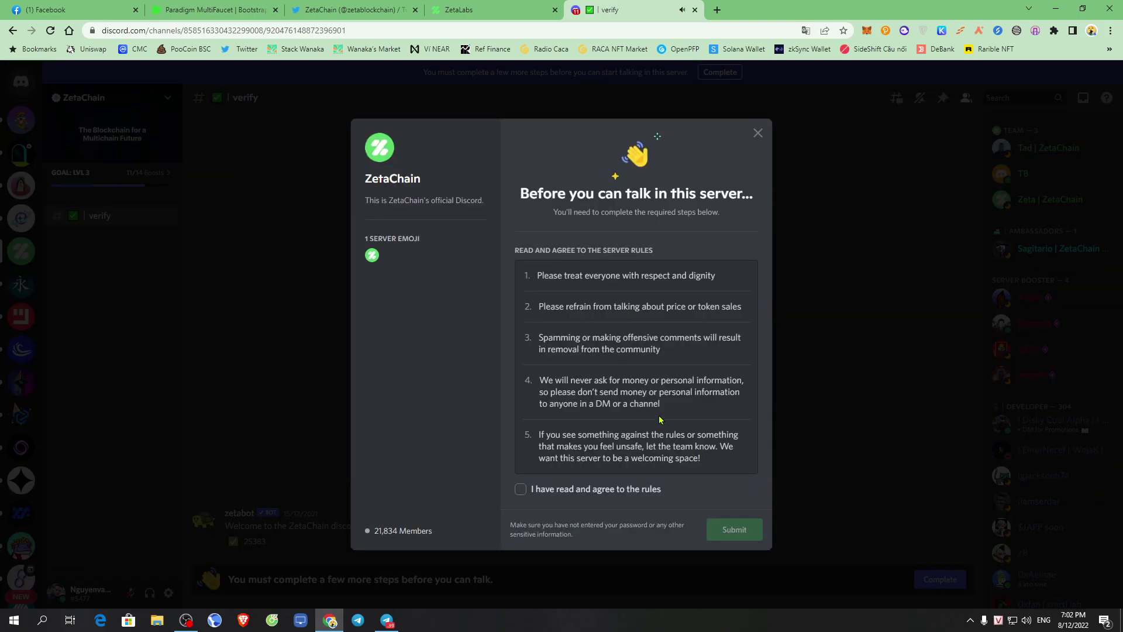
left_click(520, 489)
left_click(731, 529)
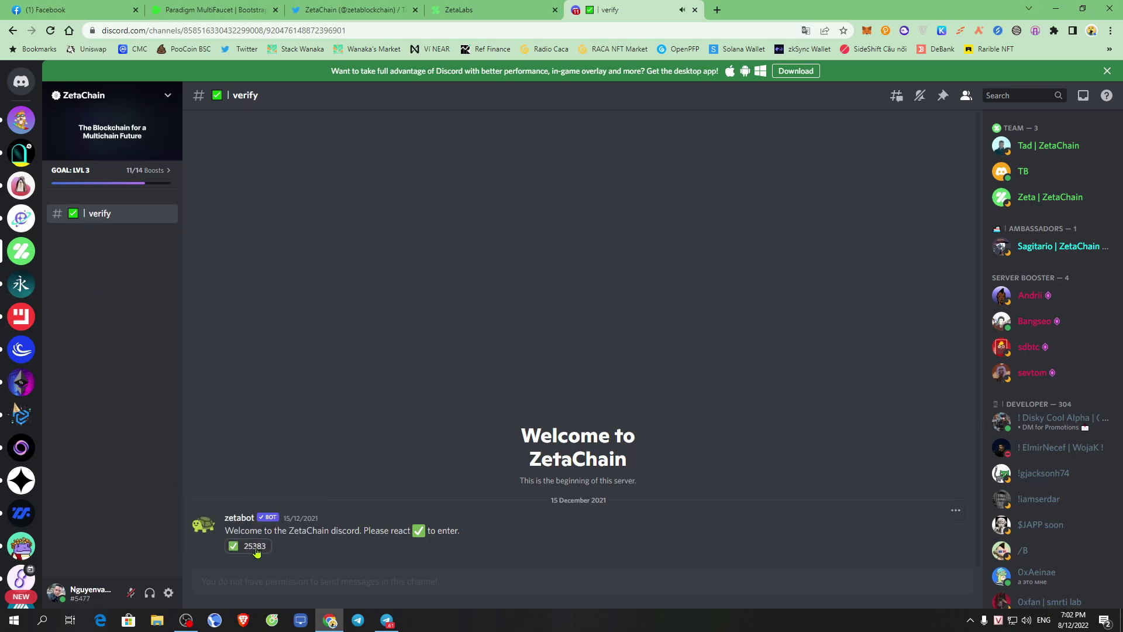
left_click(248, 546)
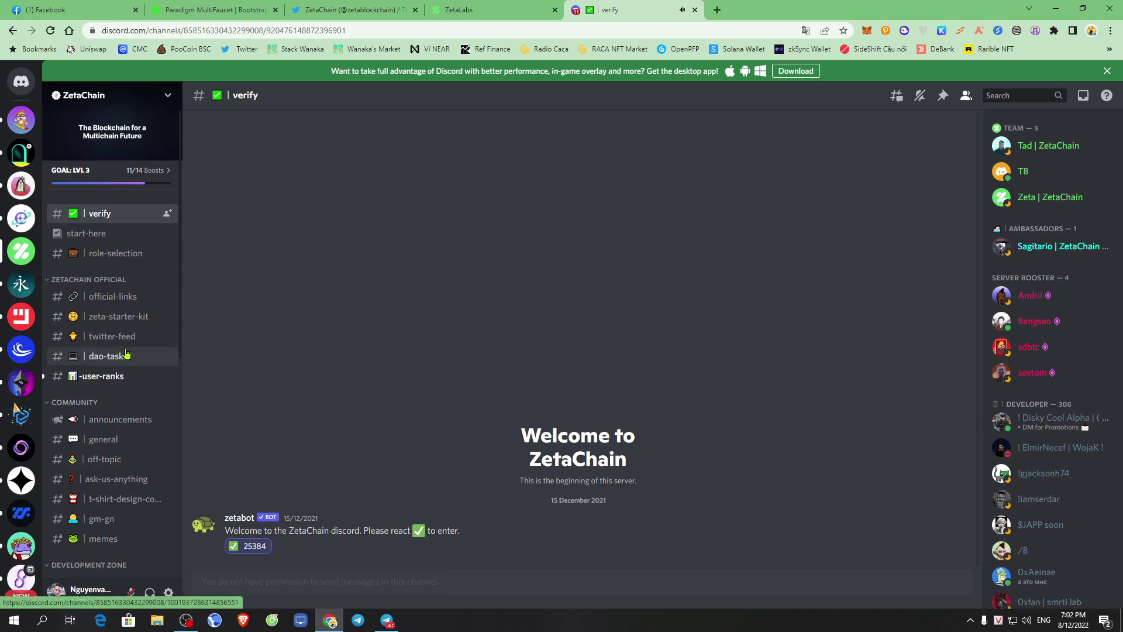
View the start-here channel and assign the Beta-tester and Memelord roles in the role-selection channel
left_click(108, 235)
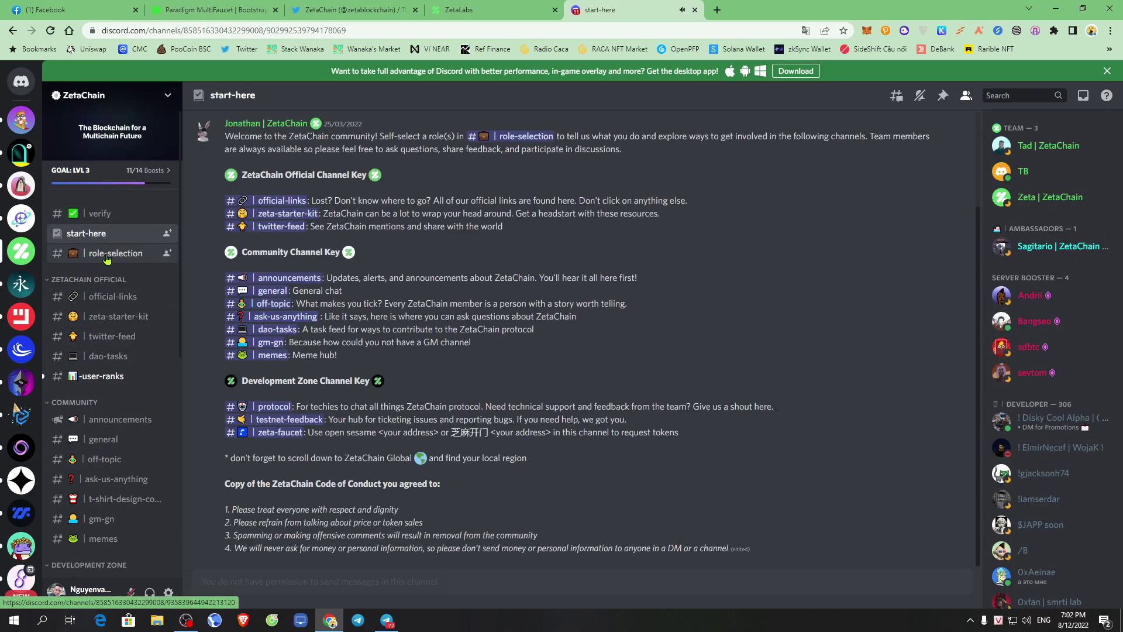
left_click(109, 257)
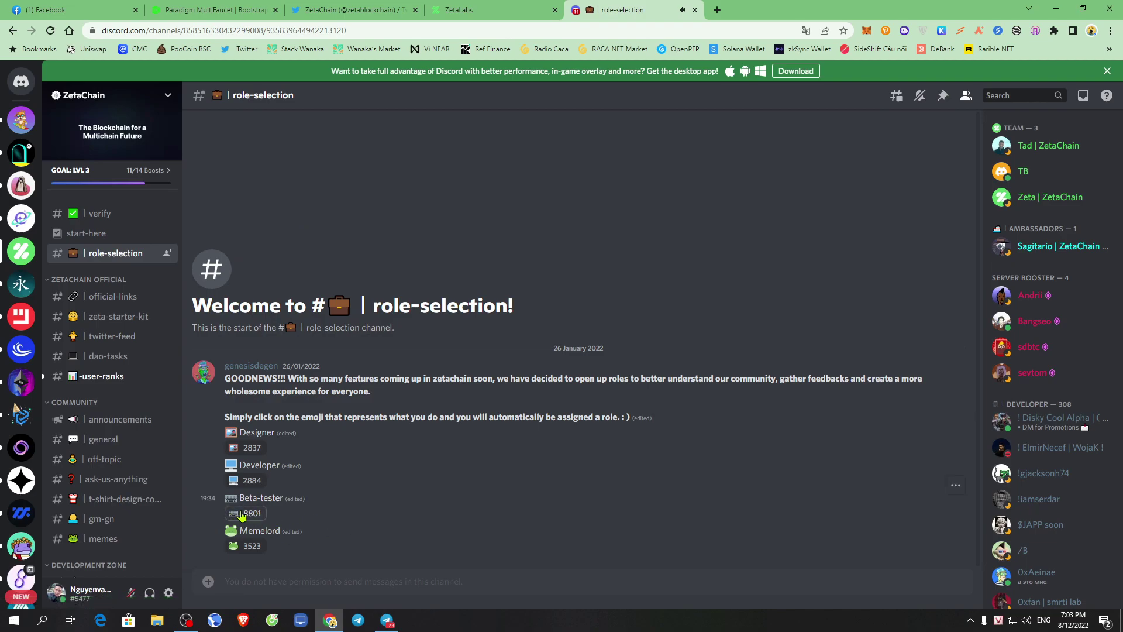
left_click(251, 514)
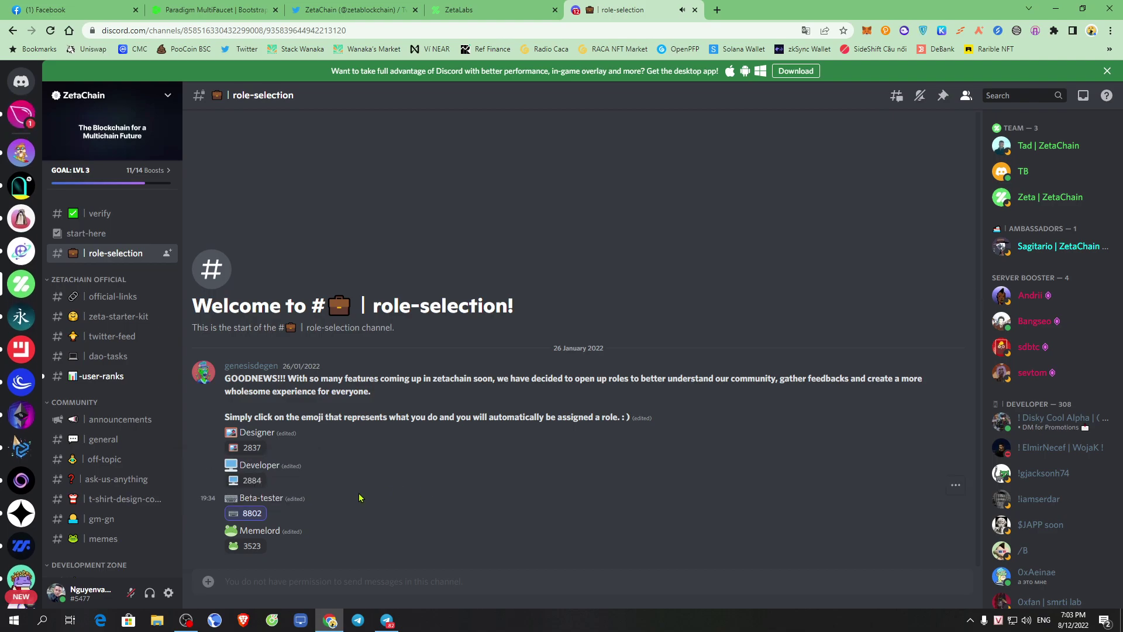
double_click(251, 468)
left_click_drag(246, 433, 276, 433)
left_click(248, 545)
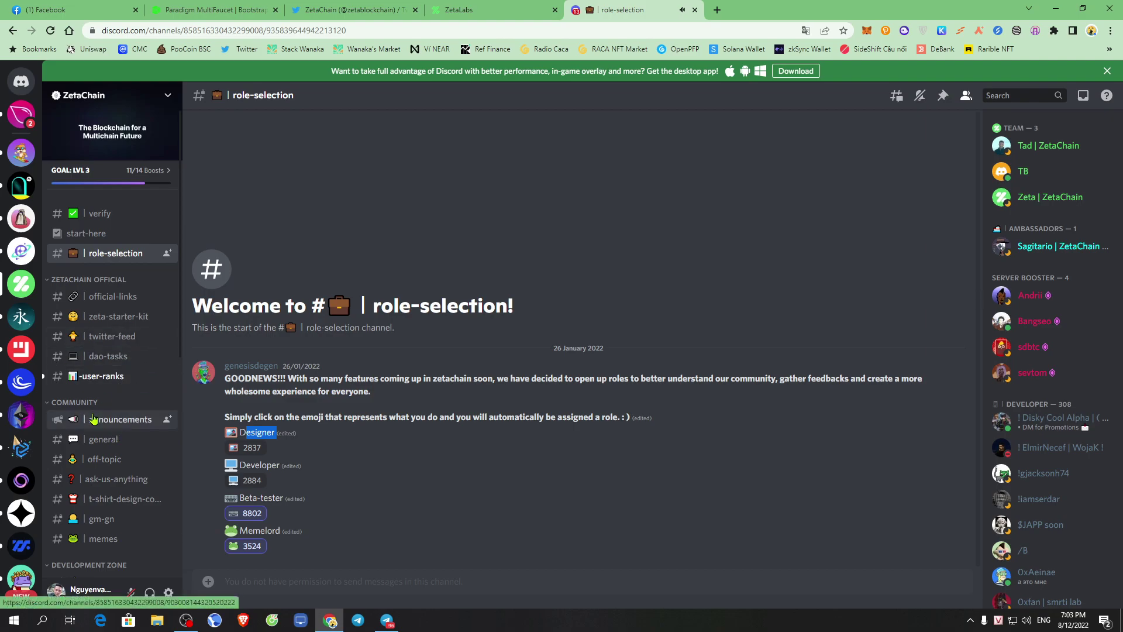
Post "good" in the memes channel and check the roles listed on the own profile
scroll(97, 421, "down", 2)
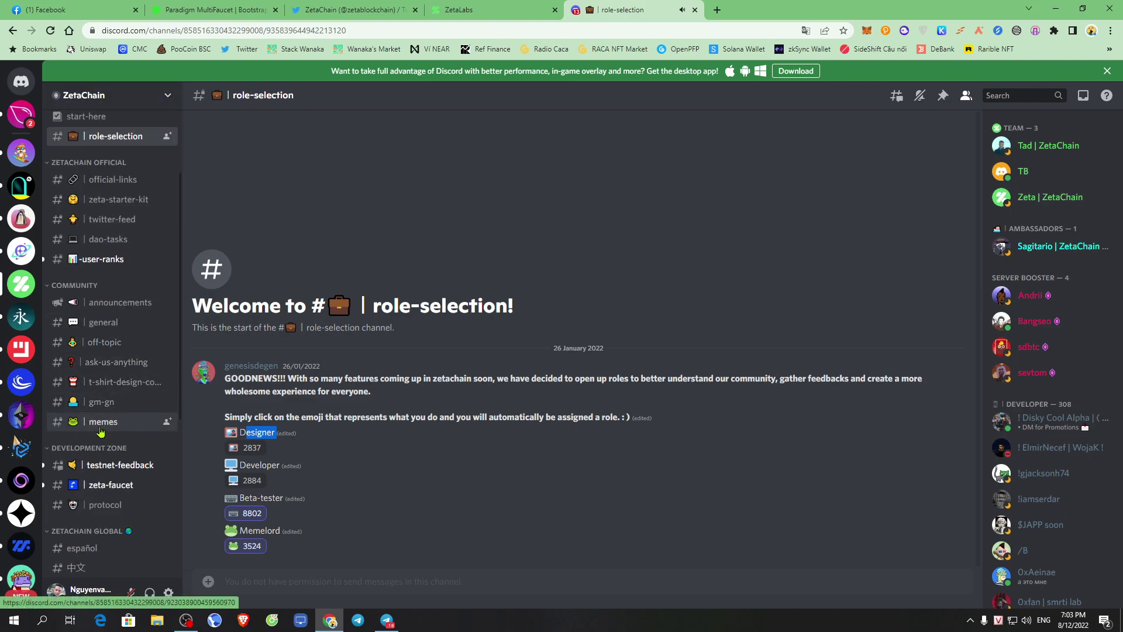
left_click(101, 430)
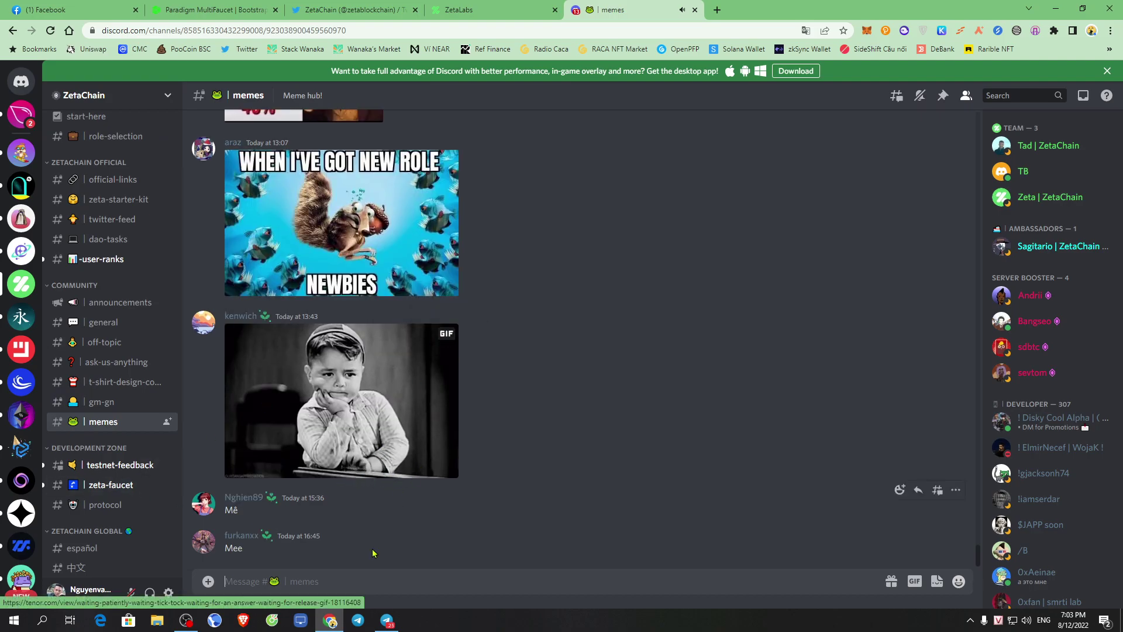
type("hi")
key("Return")
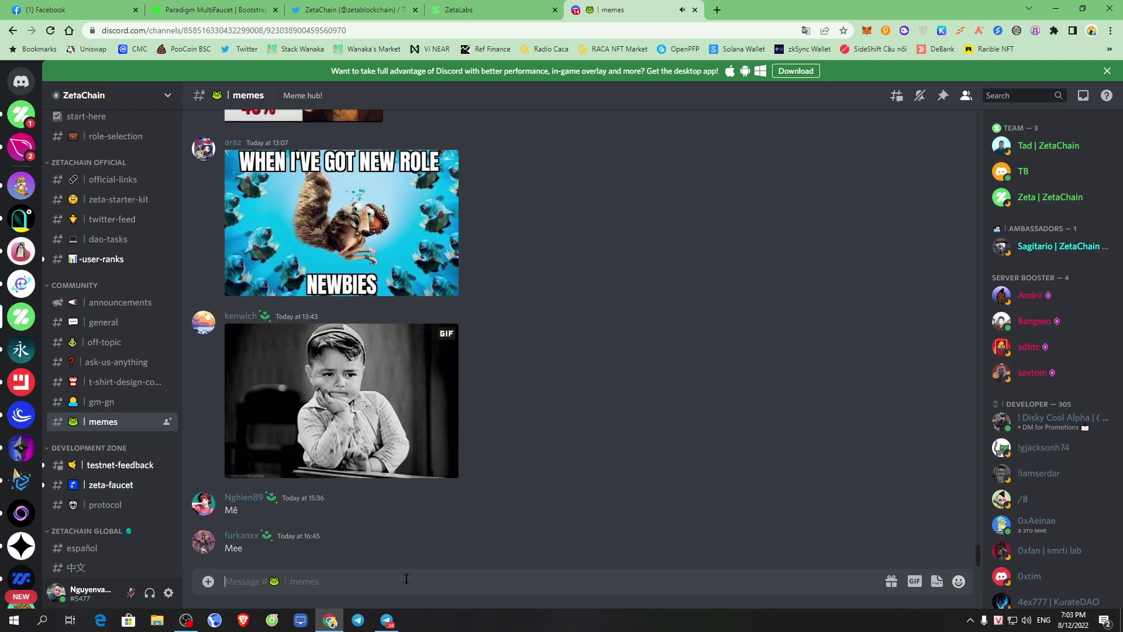
type("good")
key("Return")
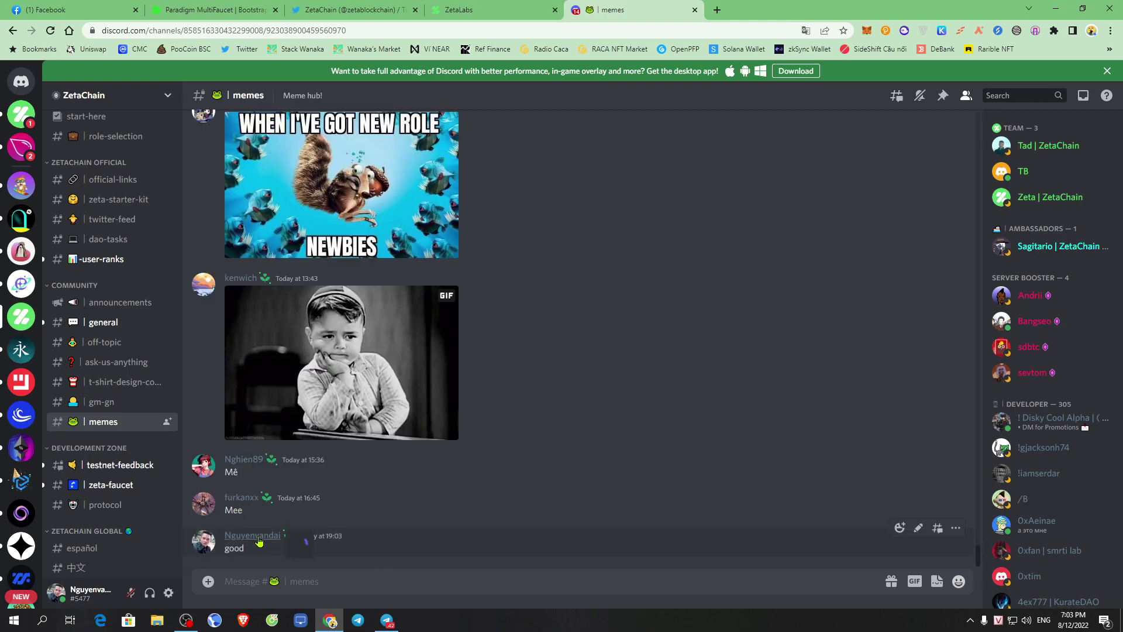
left_click(255, 535)
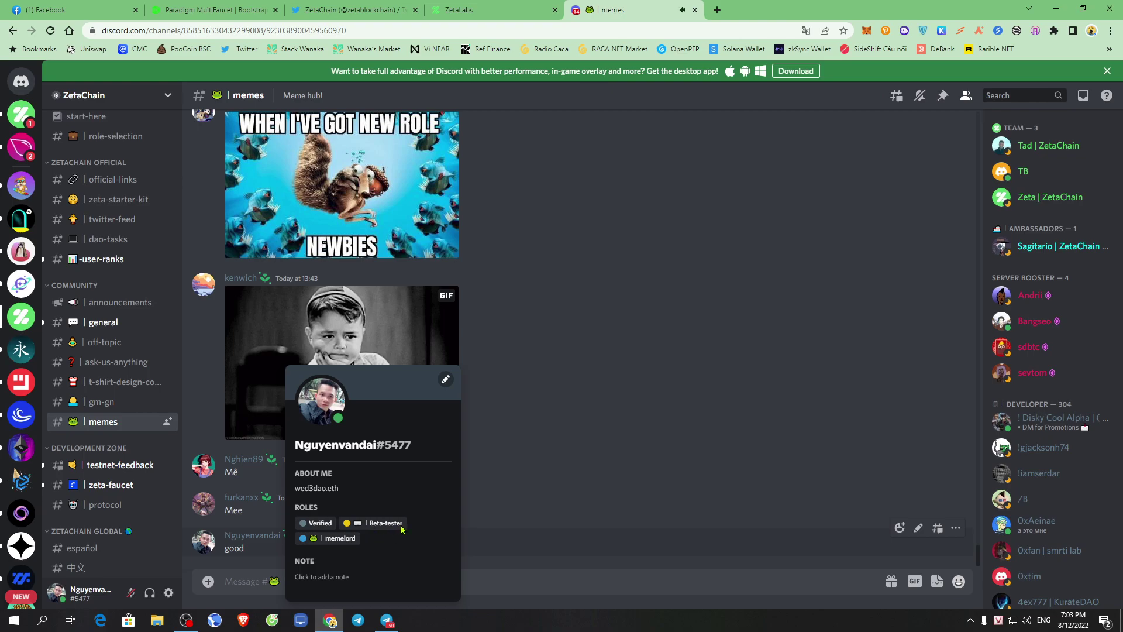
left_click(515, 483)
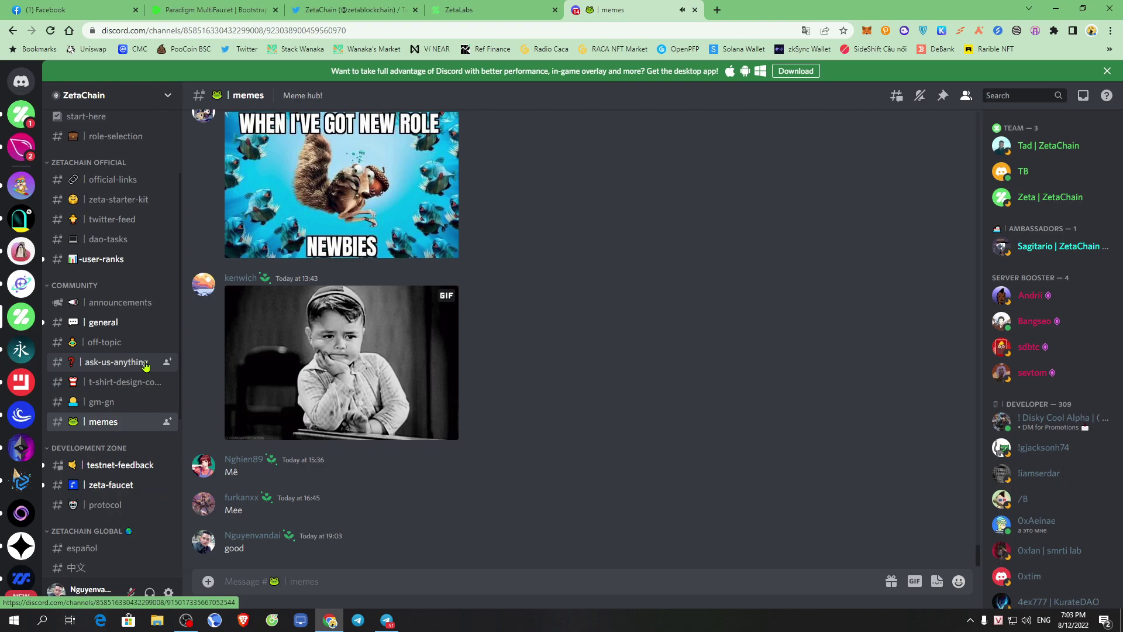
Open the testnet-feedback channel and read the latest feedback posts
scroll(135, 280, "down", 2)
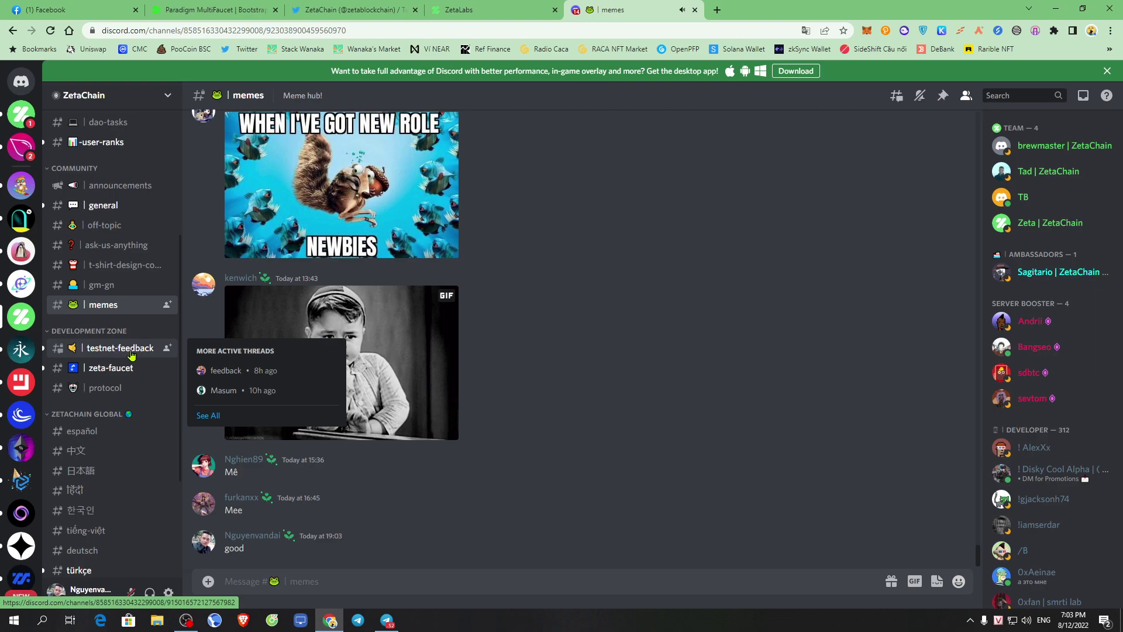
left_click(130, 350)
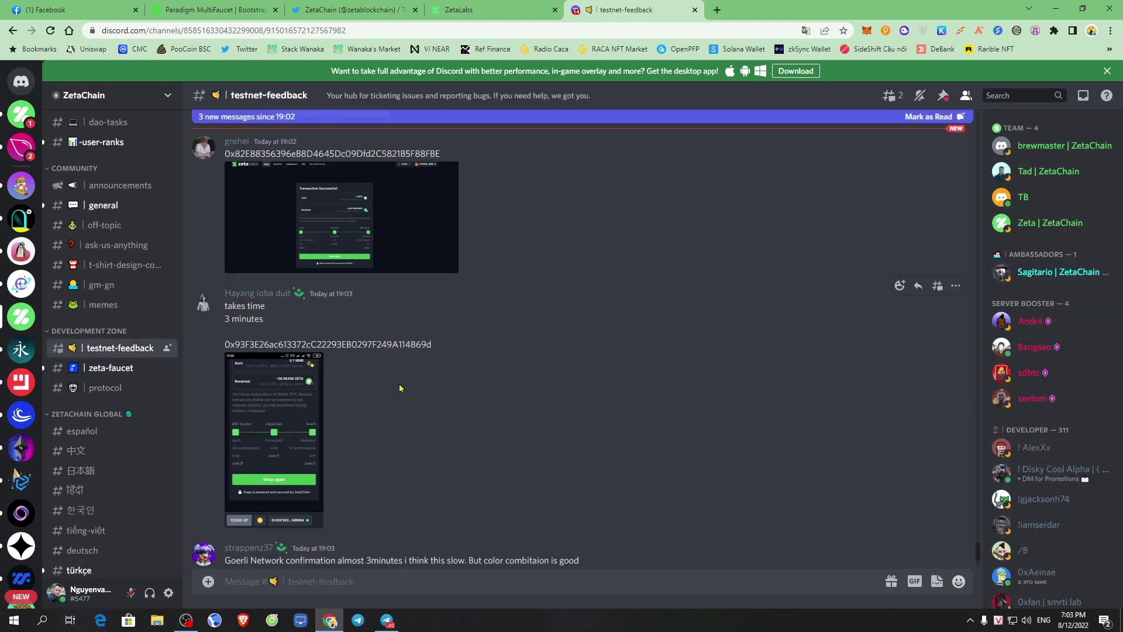
scroll(437, 466, "down", 3)
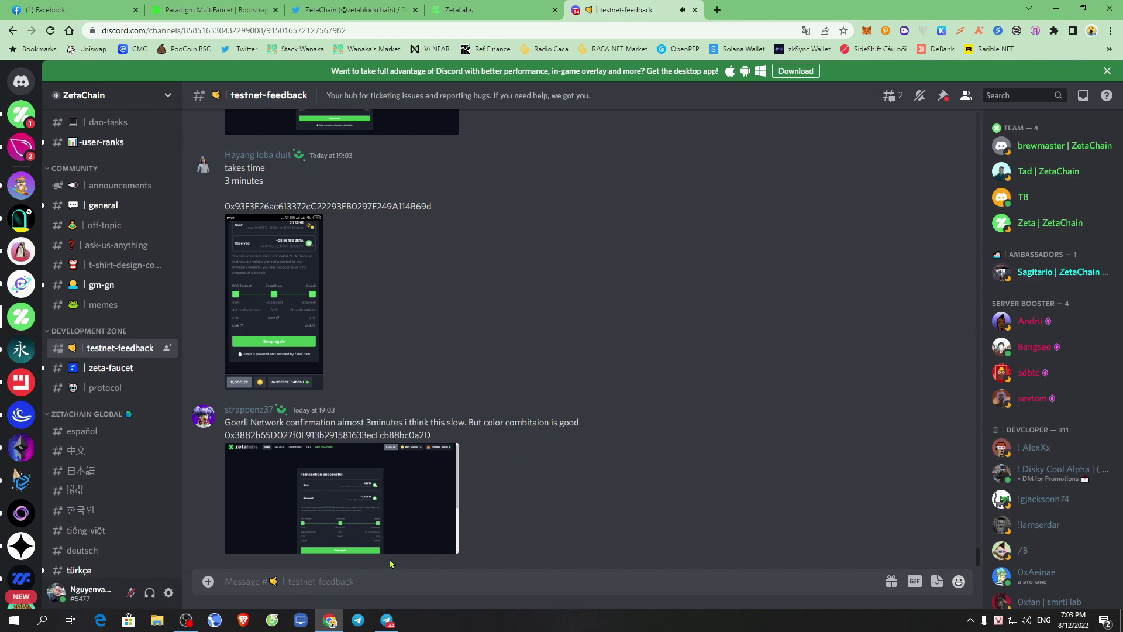
Attach the file Screenshot (1377).png to a new message in the testnet-feedback channel
left_click(208, 581)
left_click(288, 493)
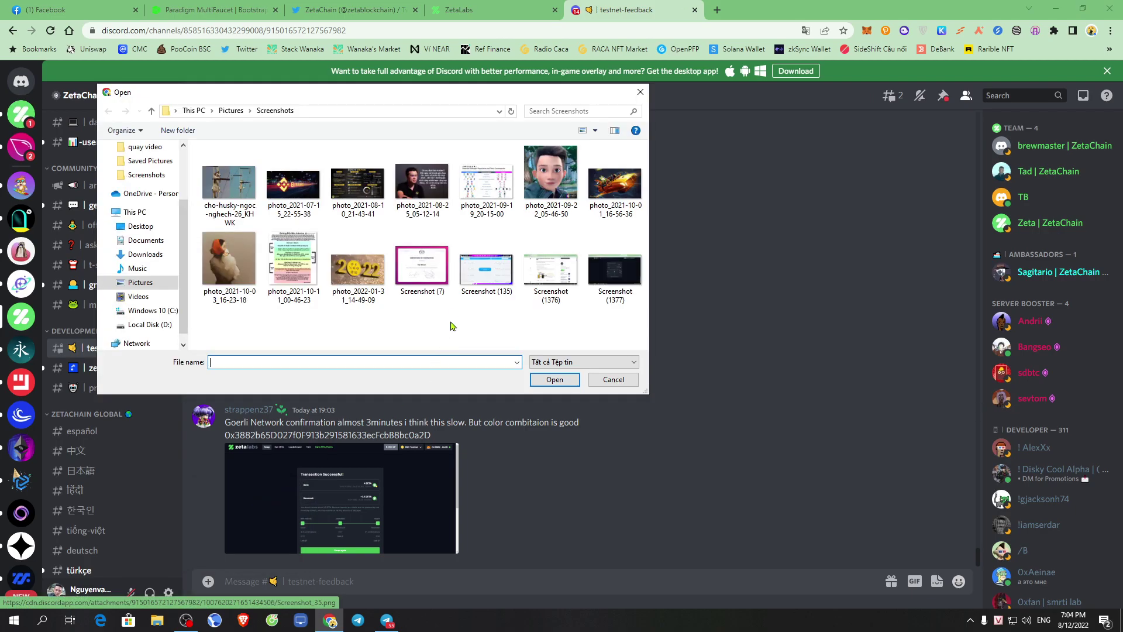
left_click(594, 287)
left_click(556, 381)
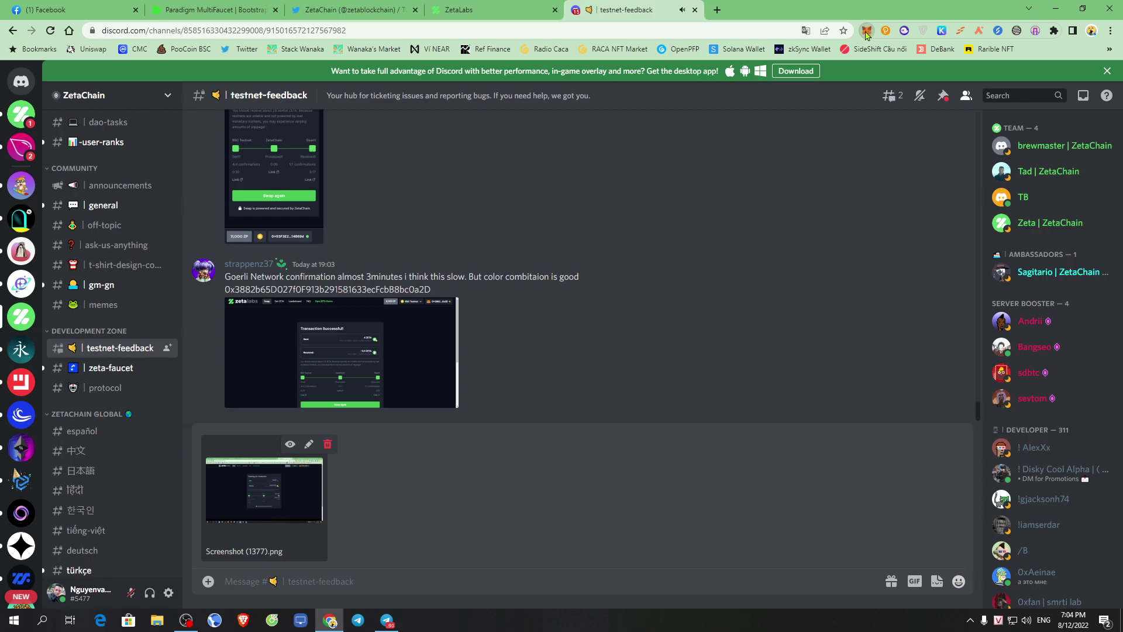
Write "good project" as the feedback message, followed by the own wallet address copied from MetaMask
left_click(866, 30)
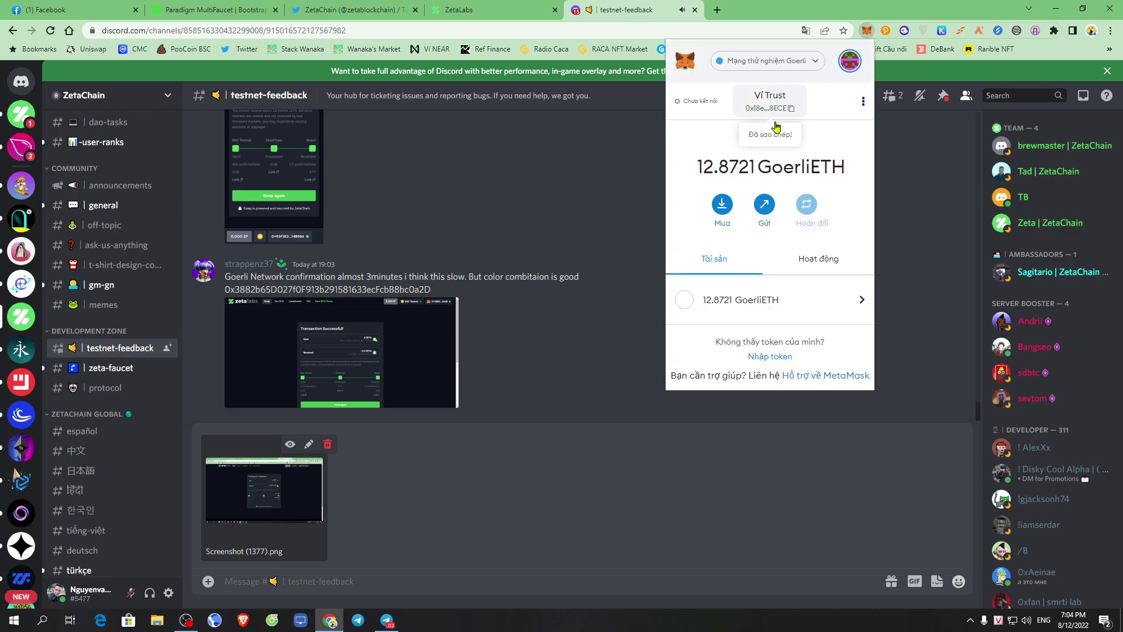
left_click(336, 579)
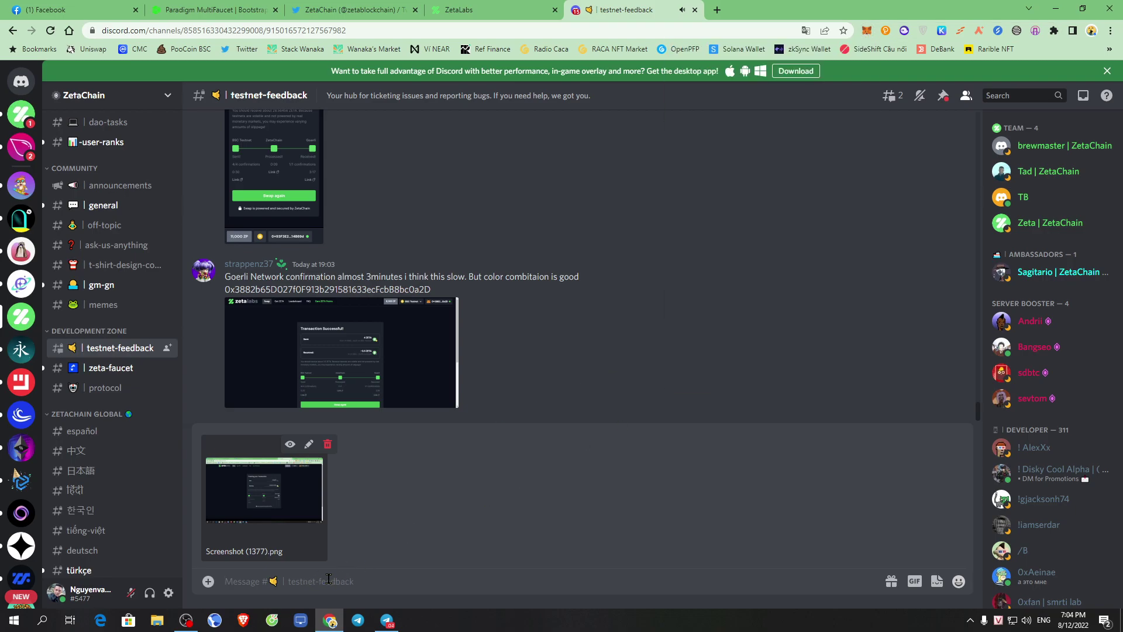
type("gô")
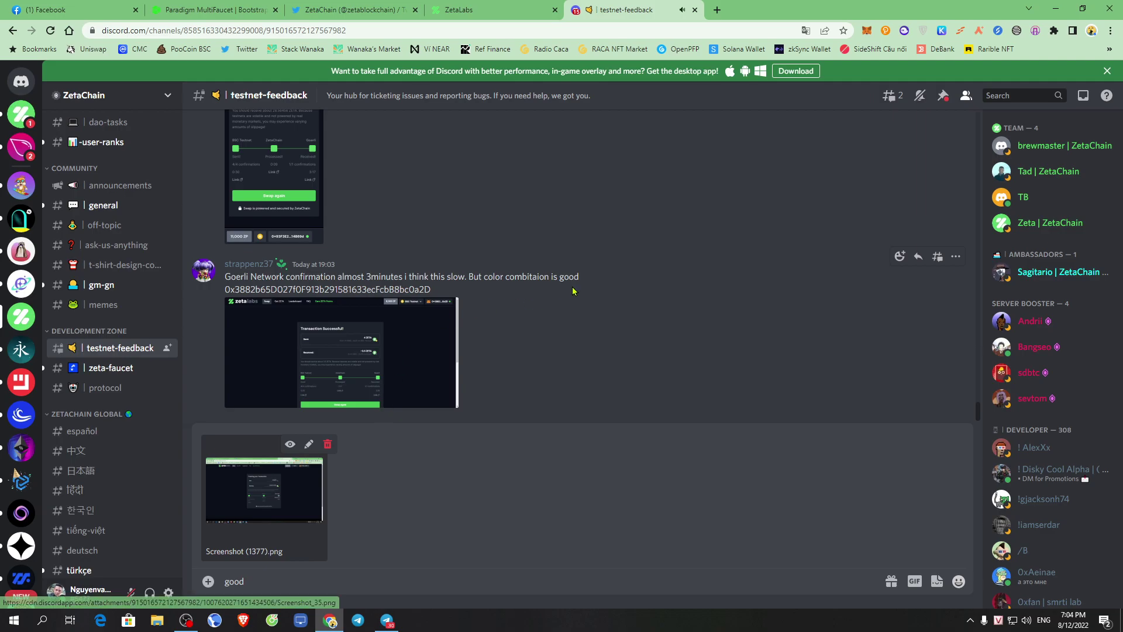
scroll(573, 293, "up", 5)
scroll(565, 287, "up", 2)
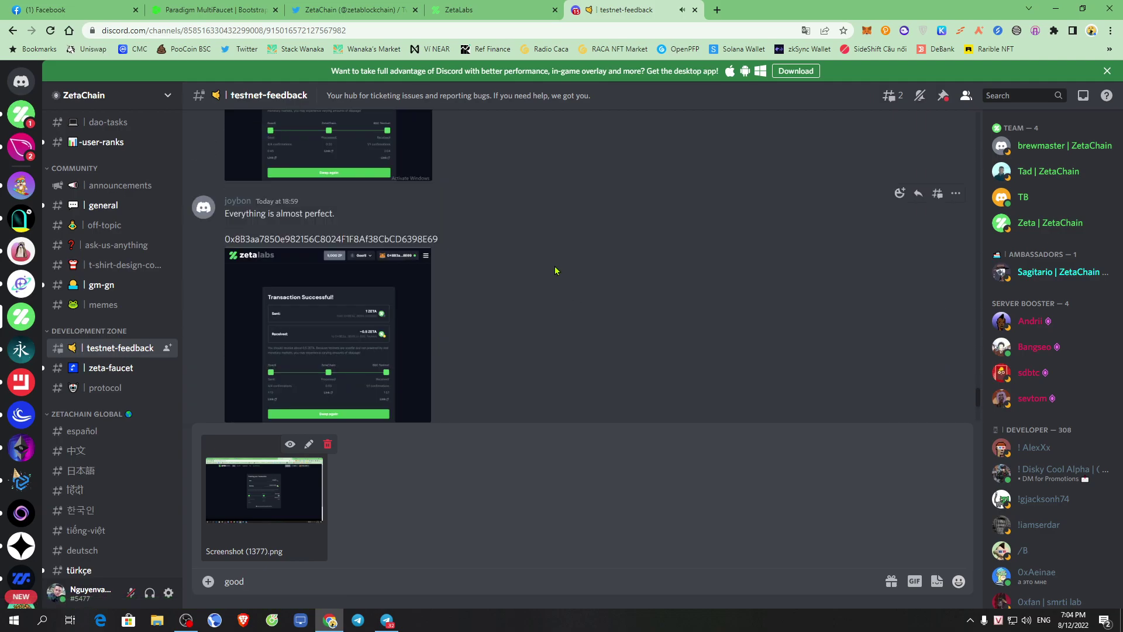
scroll(551, 293, "down", 5)
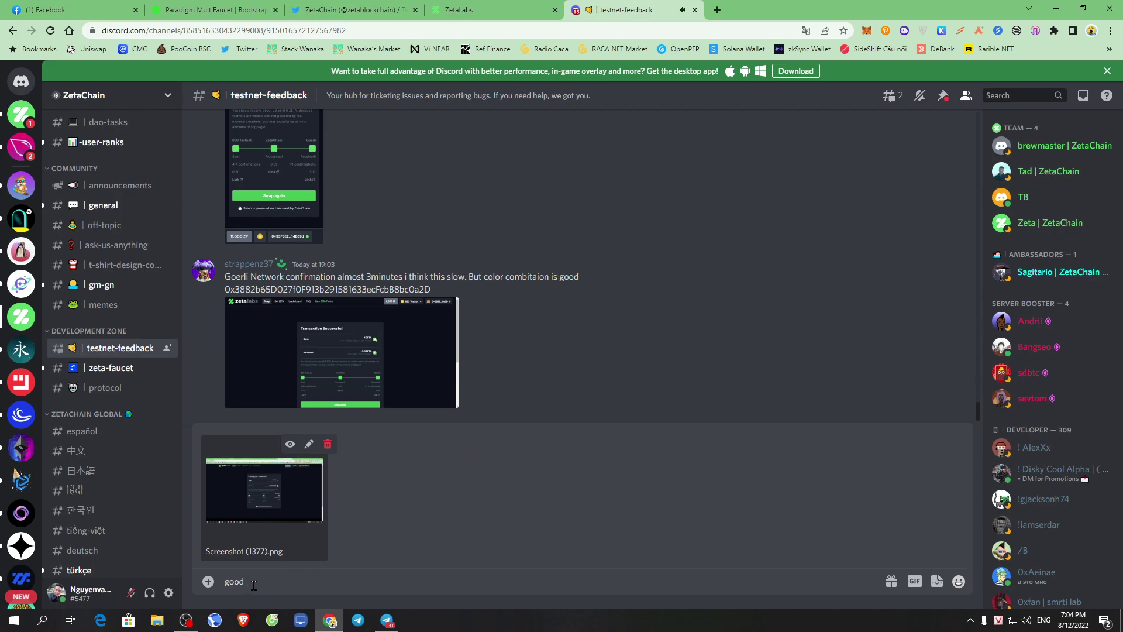
right_click(325, 583)
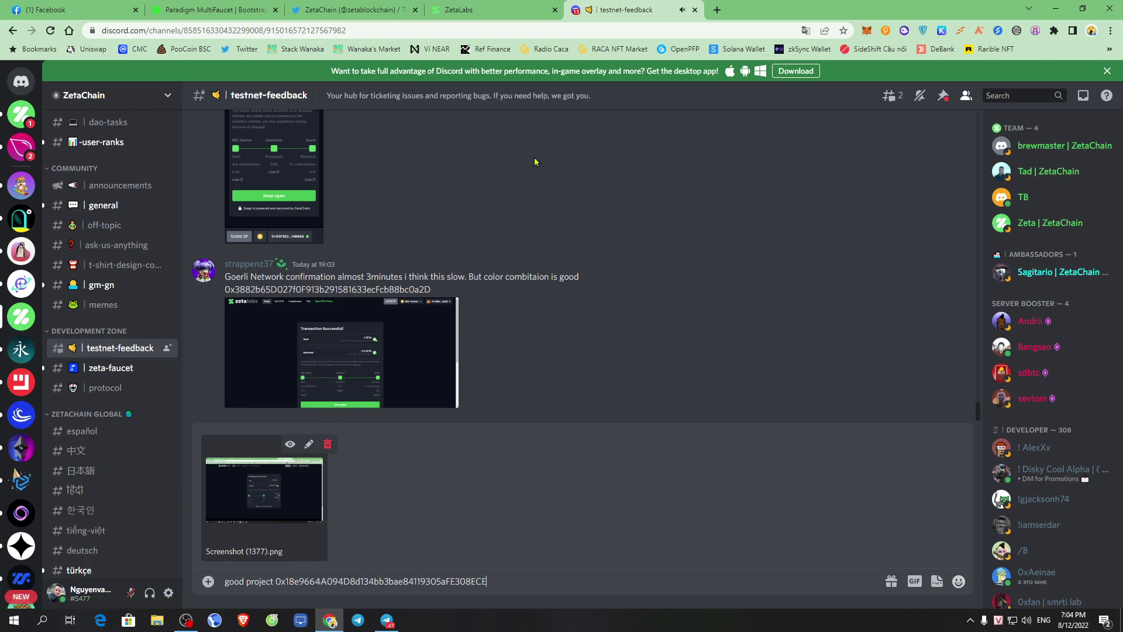
Check the swap result in ZetaLabs, then post the feedback message with its screenshot in Discord
key("ctrl+shift+Tab")
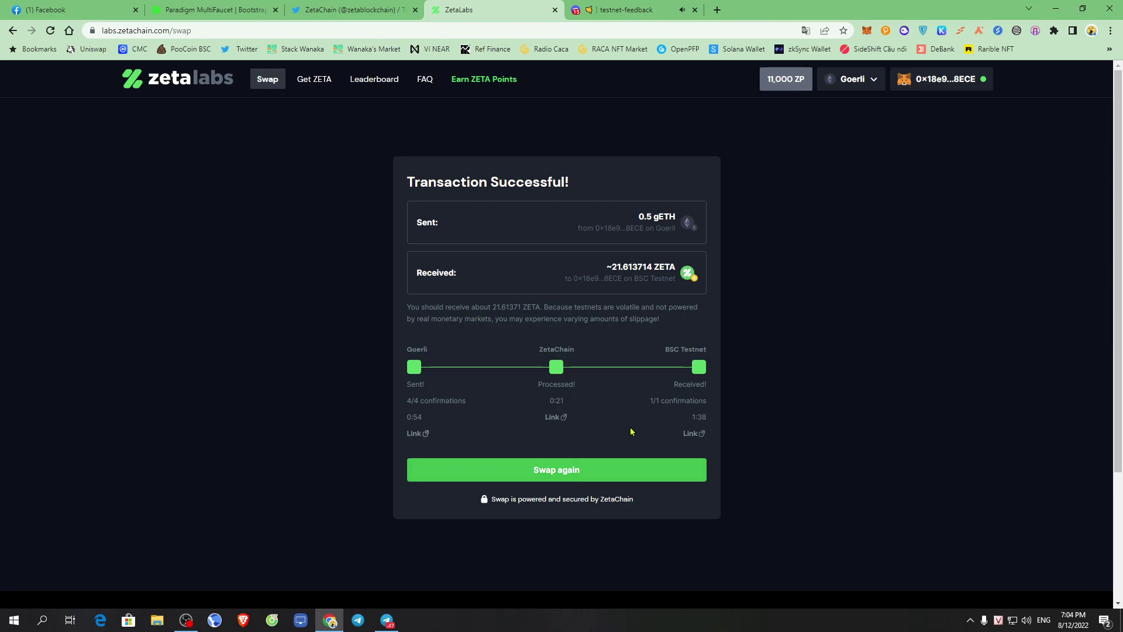
left_click(643, 9)
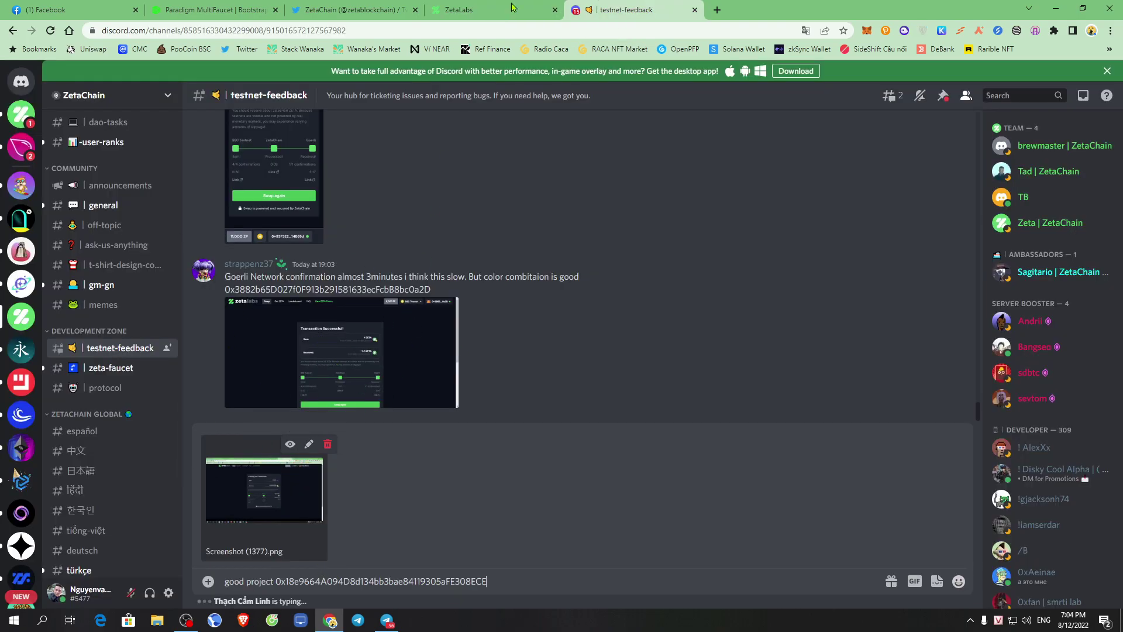
key("ctrl+shift+Tab")
key("ctrl+Tab")
key("Return")
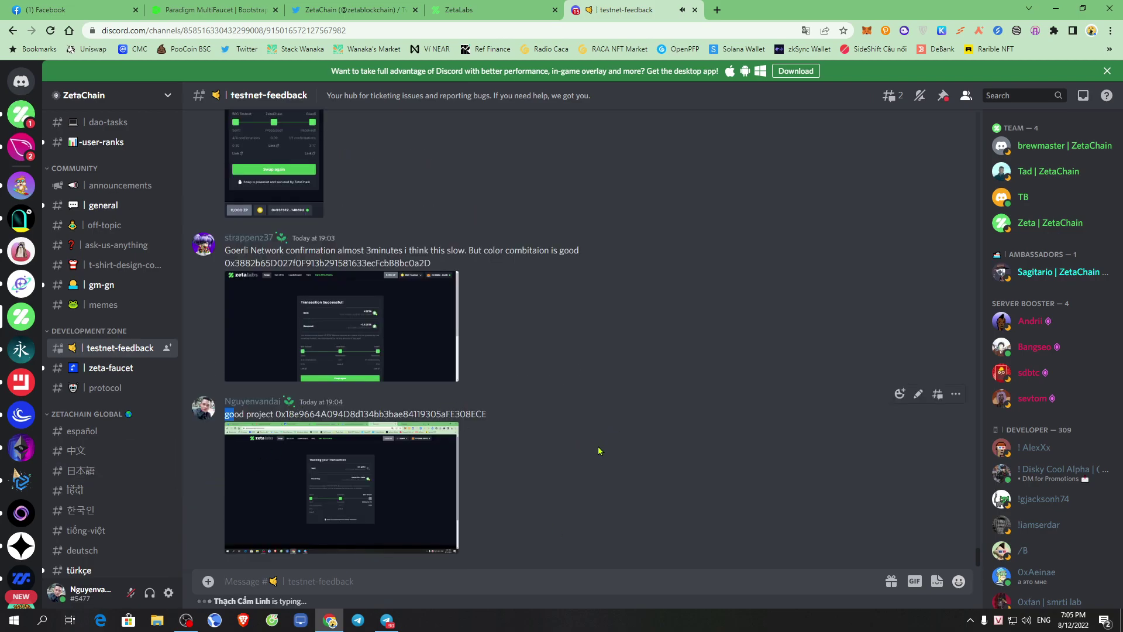
Open the zeta-faucet channel and read the latest faucet requests and bot replies
left_click(100, 374)
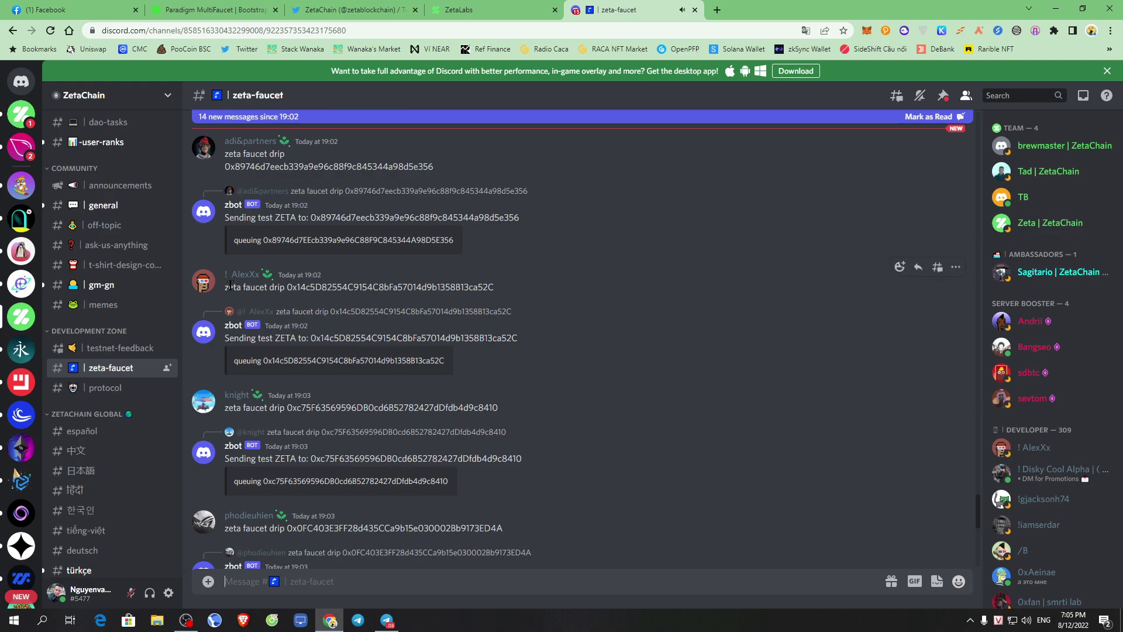
scroll(675, 523, "down", 6)
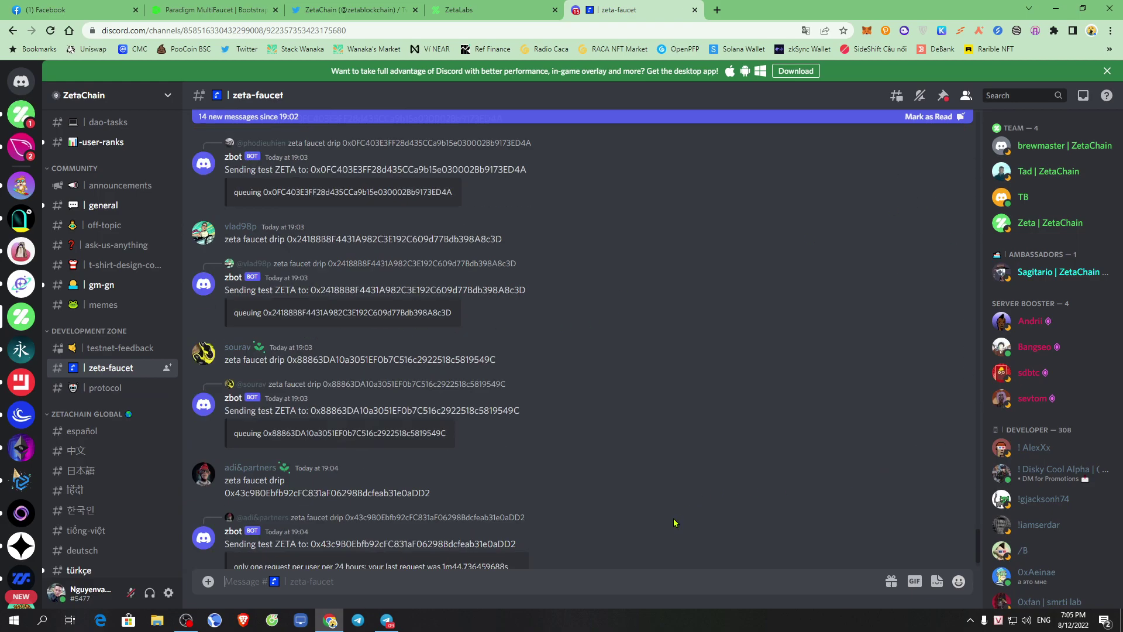
scroll(675, 523, "down", 1)
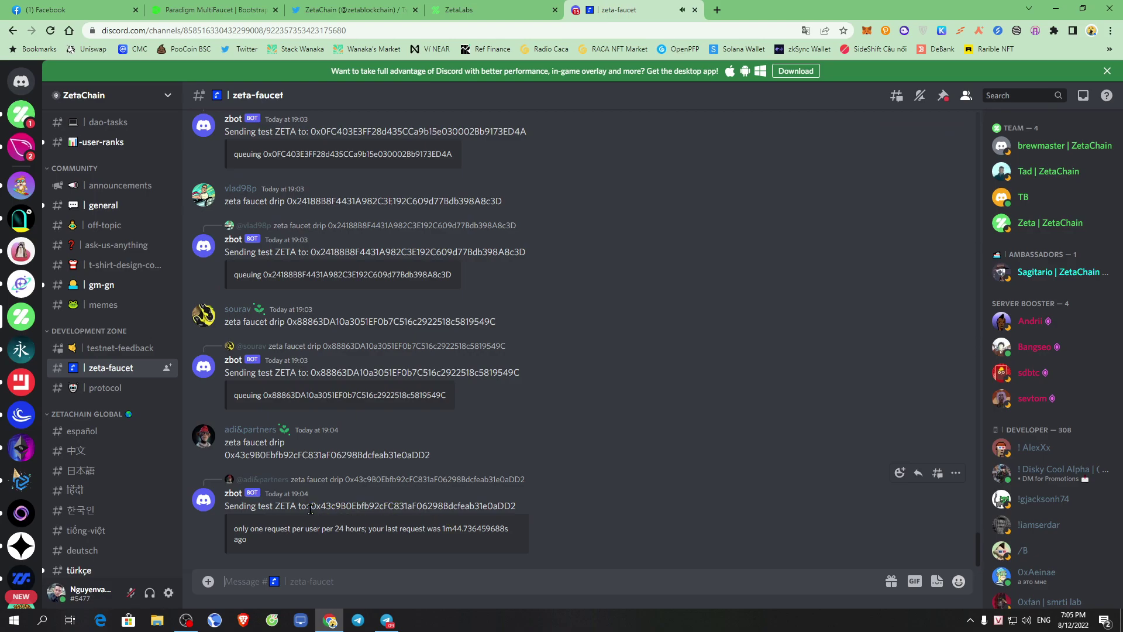
key("ctrl+shift+Tab")
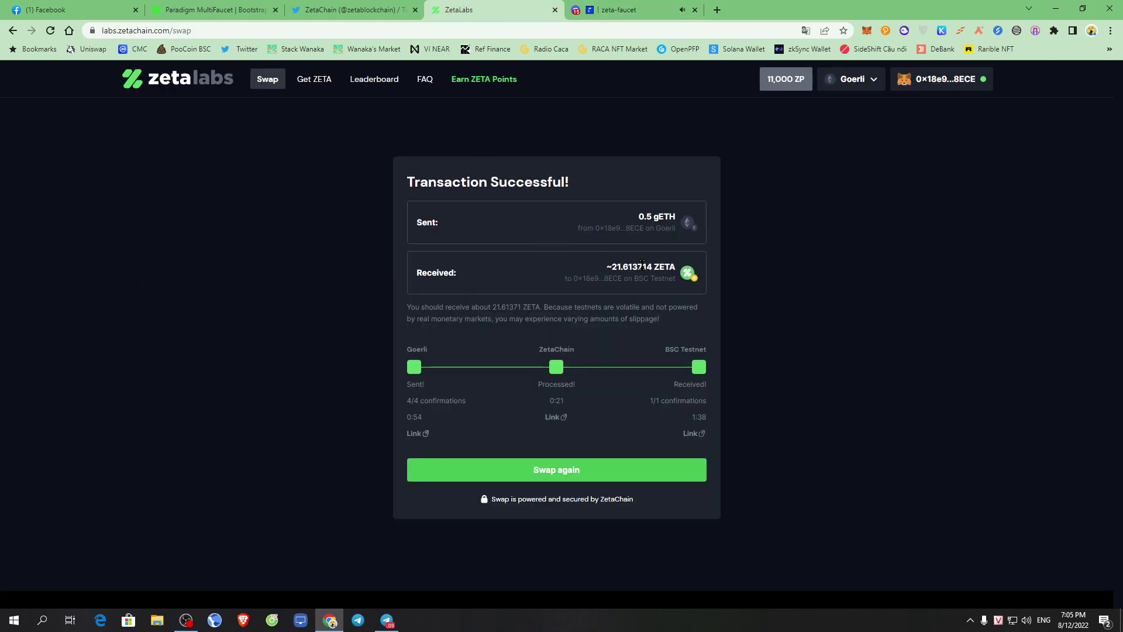
left_click(629, 6)
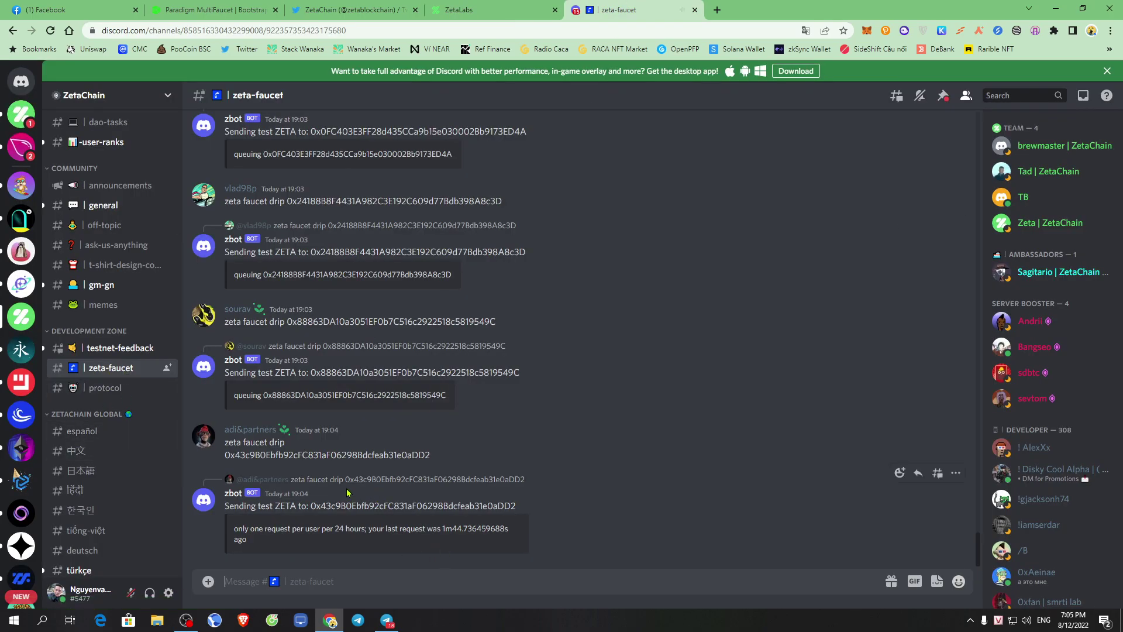
Copy the command "zeta faucet drip" from a recent request into a new message in the zeta-faucet channel
left_click_drag(225, 443, 287, 447)
right_click(257, 440)
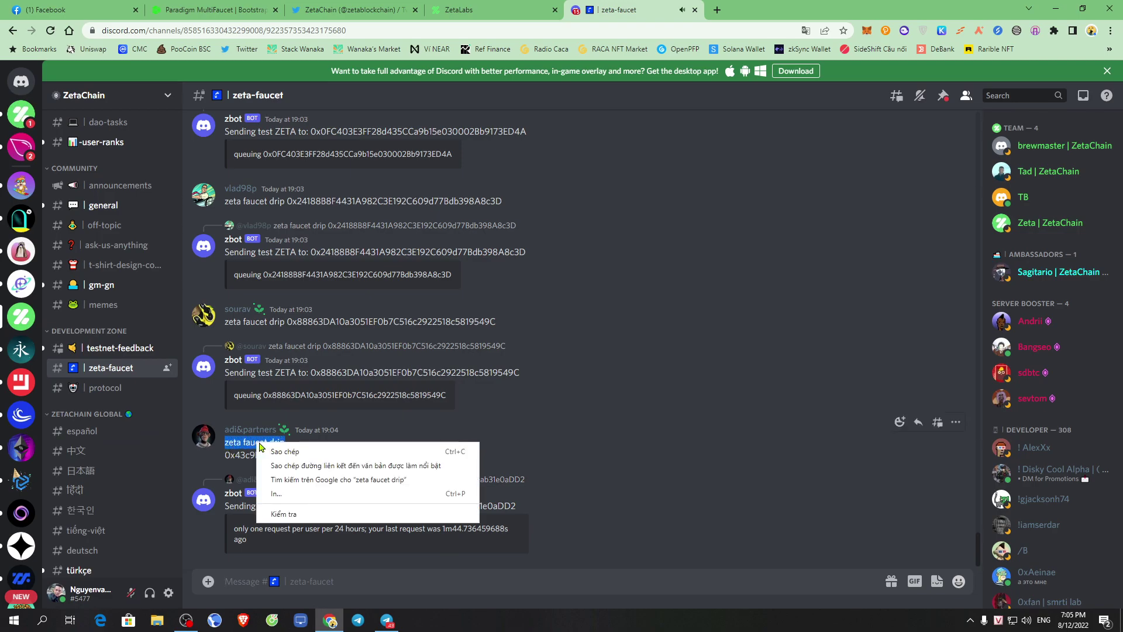
left_click(288, 452)
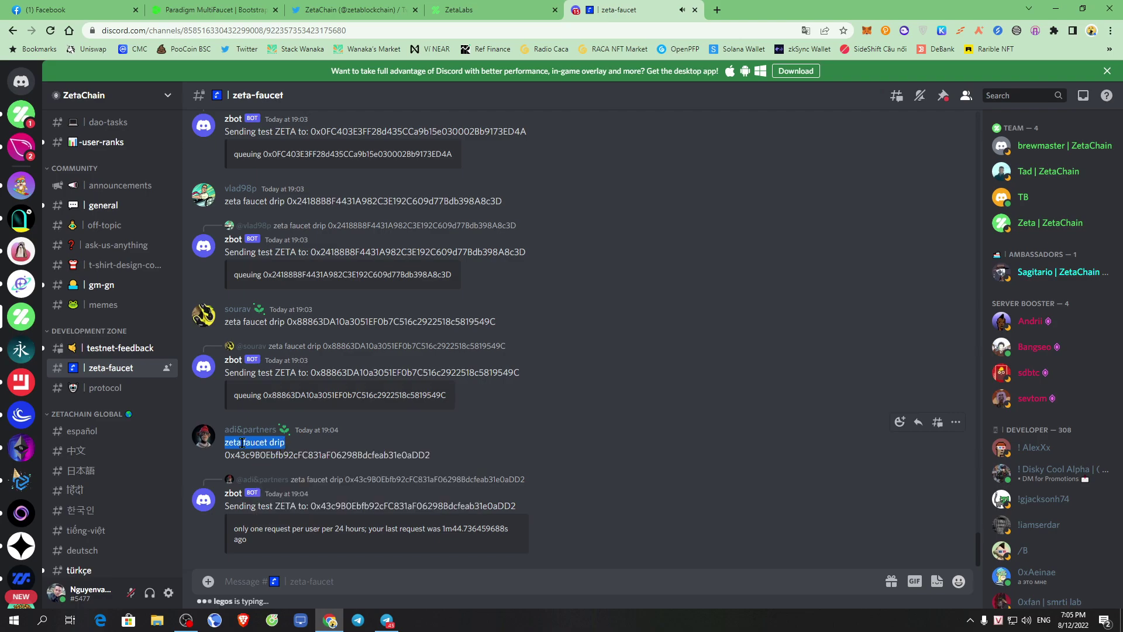
right_click(258, 581)
left_click(292, 488)
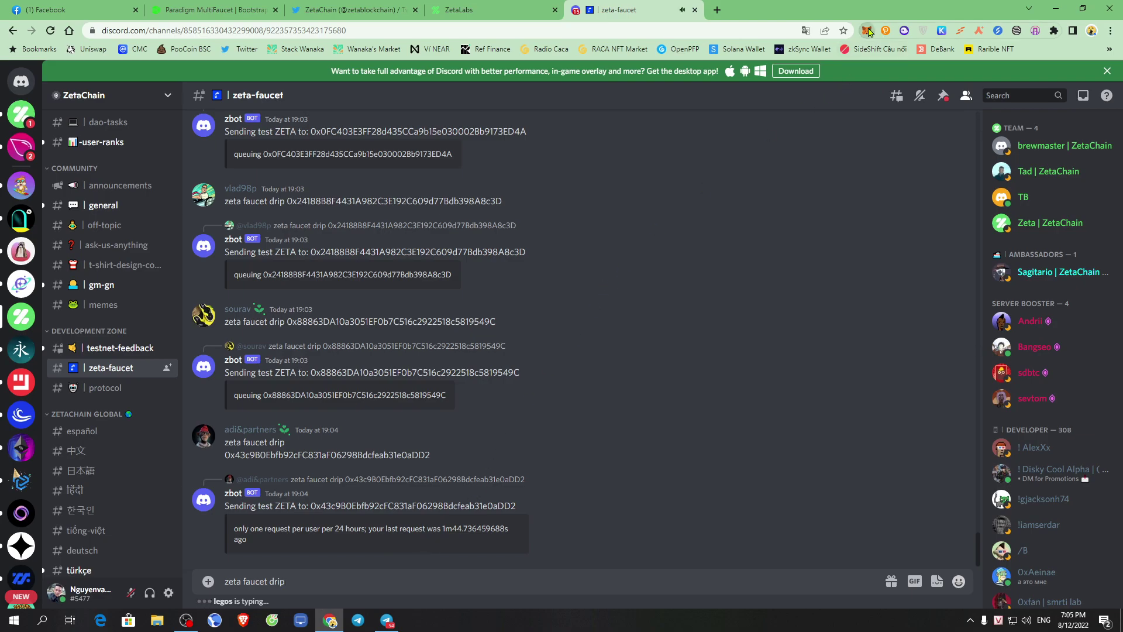
Append the wallet address copied from MetaMask to the faucet command, send the request and read the bot's reply
left_click(868, 32)
left_click(772, 100)
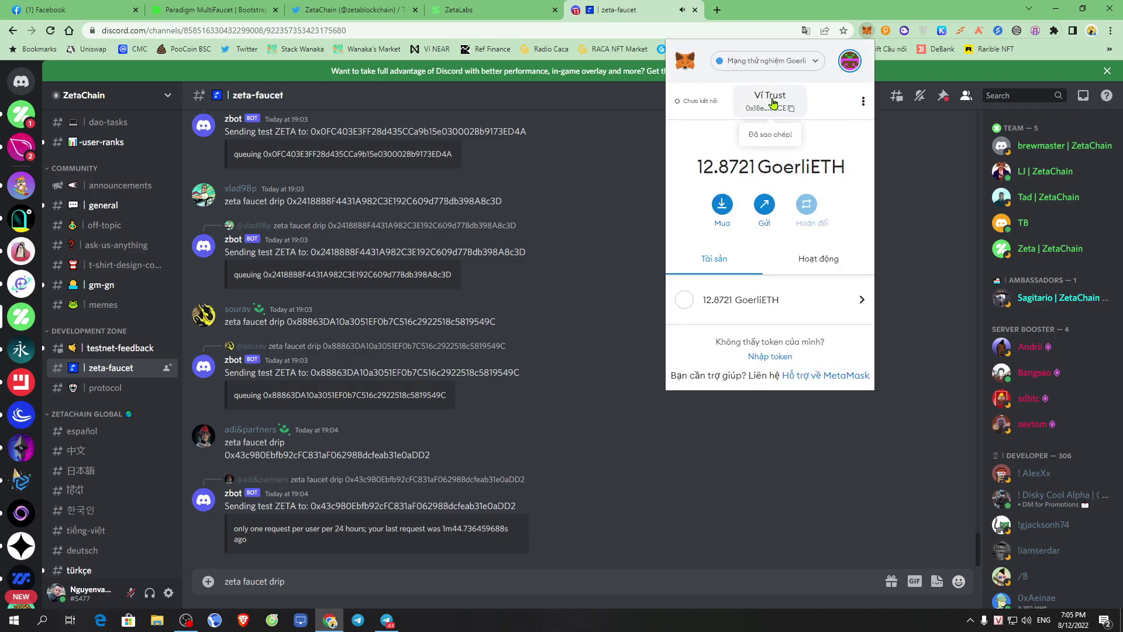
left_click(363, 579)
right_click(346, 582)
left_click(398, 492)
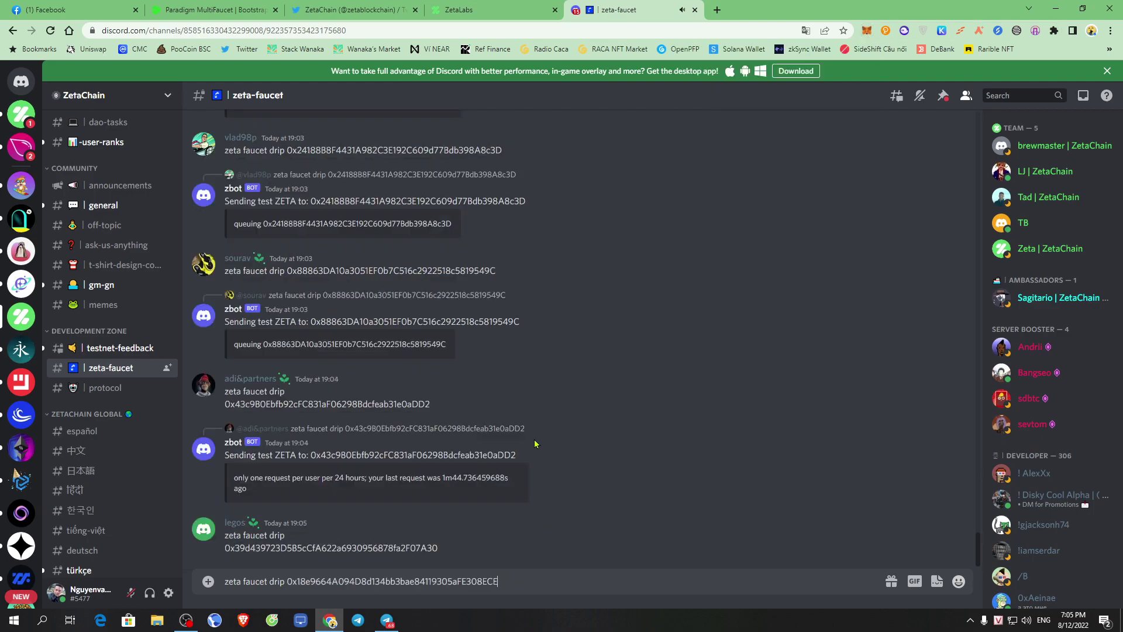
key("Return")
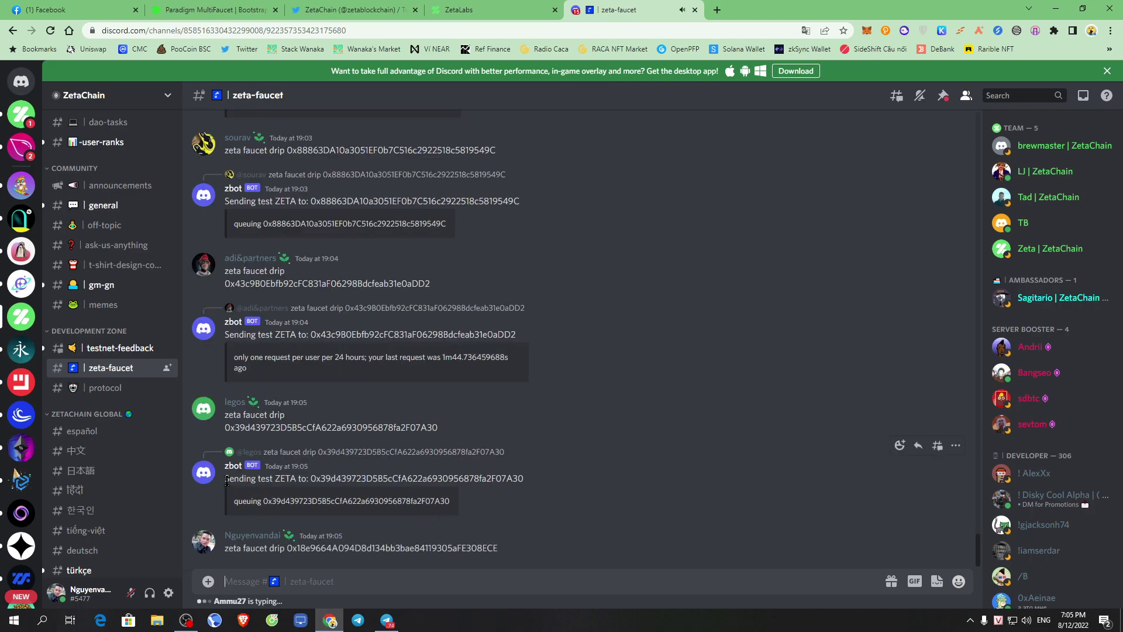
left_click_drag(266, 517, 347, 517)
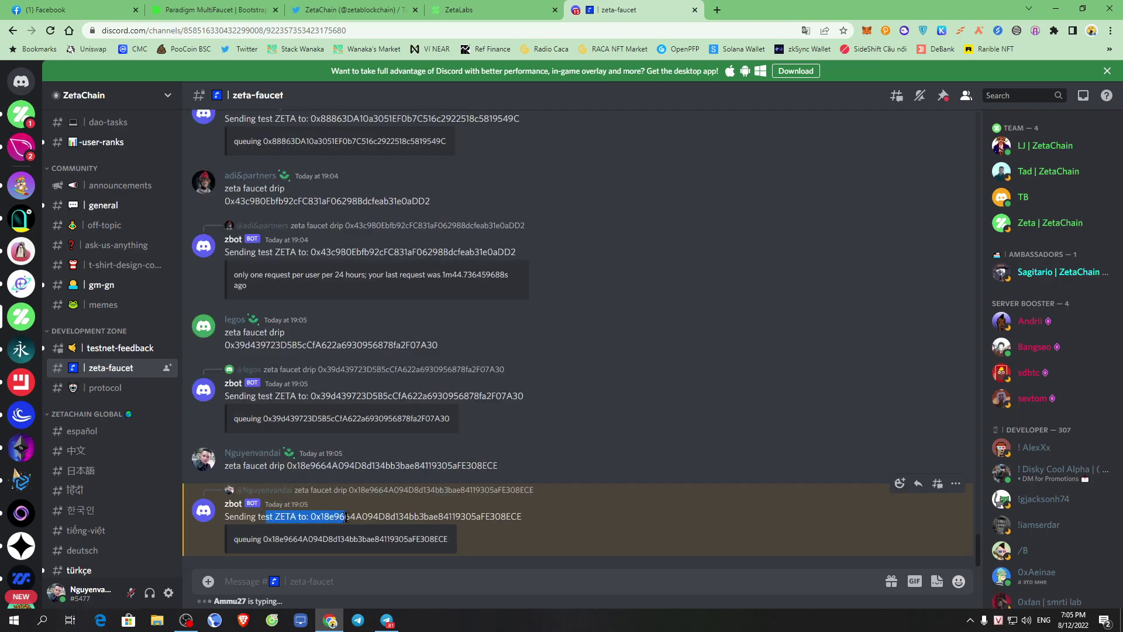
left_click_drag(226, 516, 287, 515)
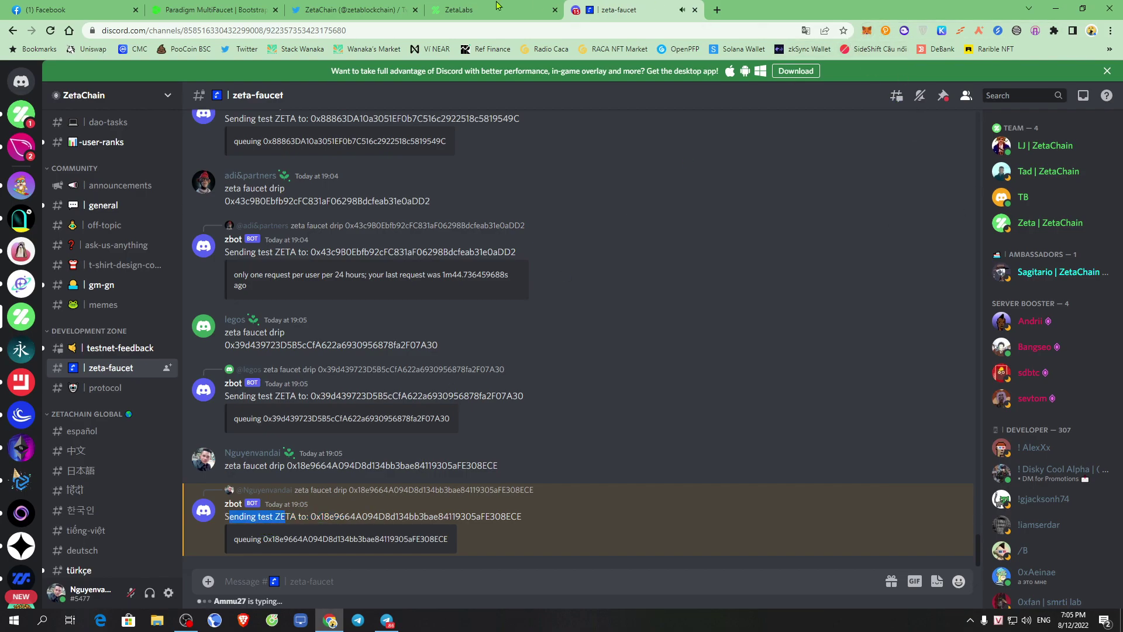
Switch to ZetaLabs and start another cross-chain swap with gETH on Goerli as the asset to send
left_click(475, 9)
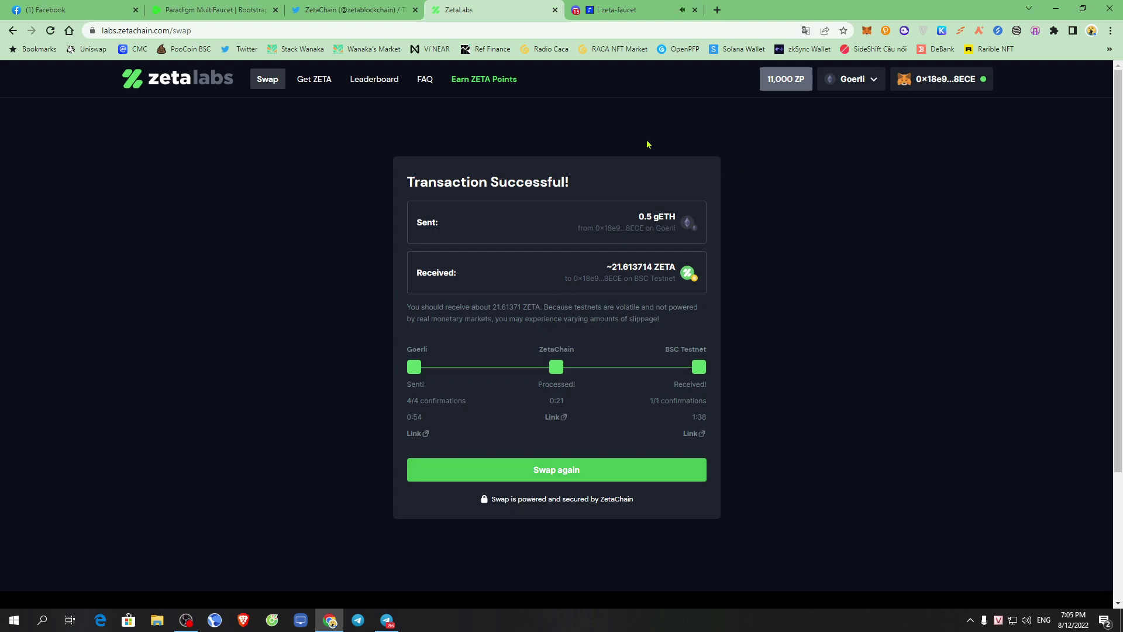
left_click(268, 82)
left_click(568, 469)
left_click(653, 268)
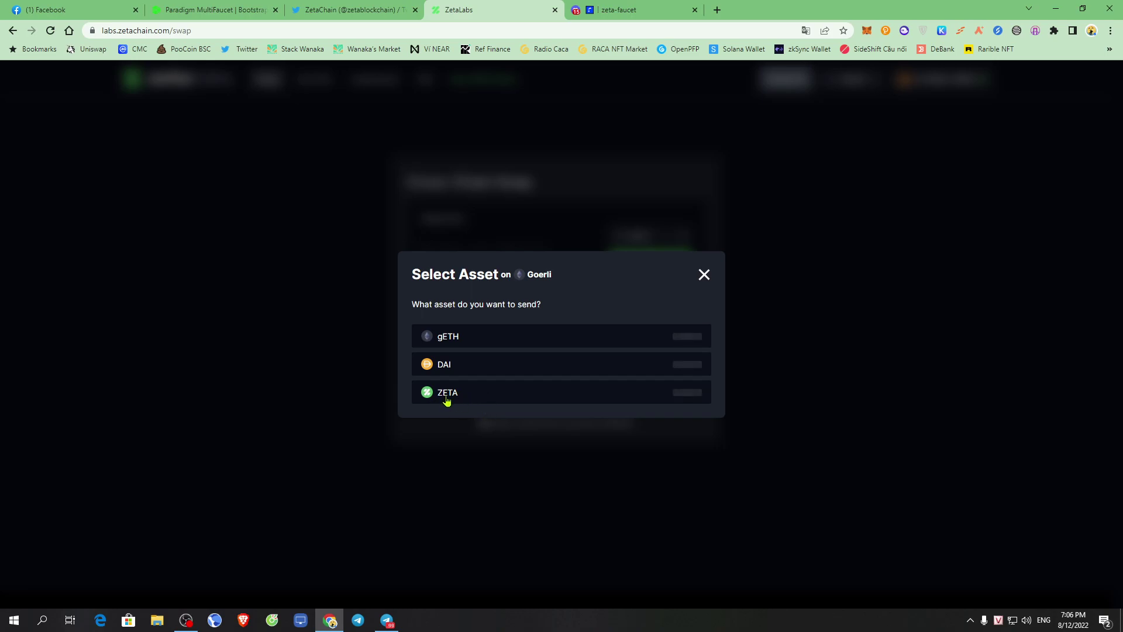
left_click(822, 403)
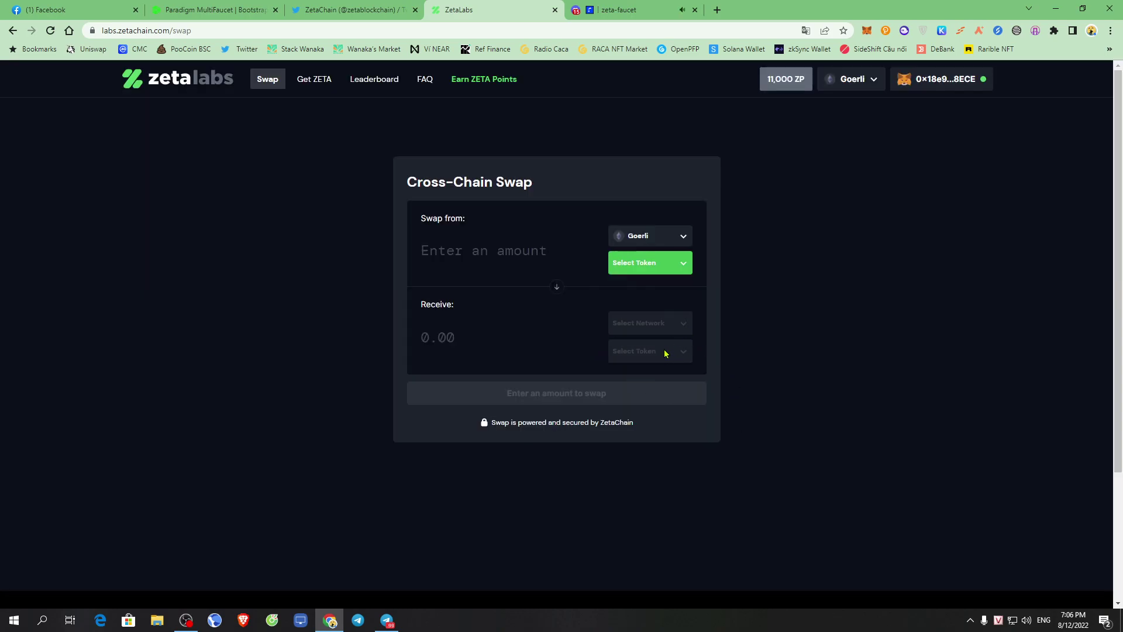
left_click(669, 237)
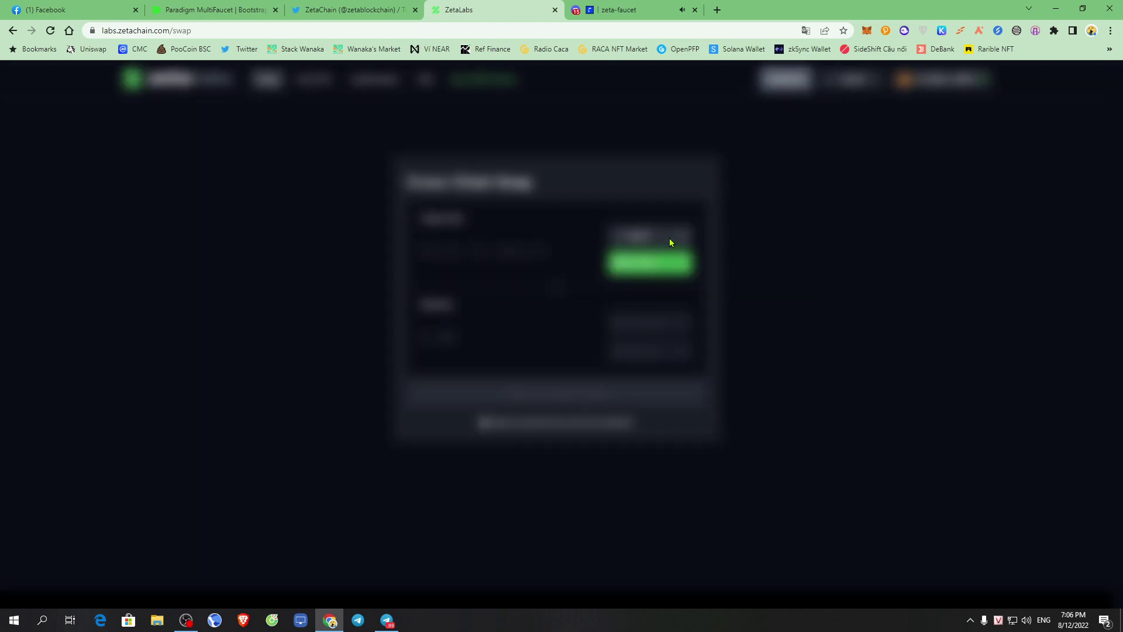
left_click(591, 358)
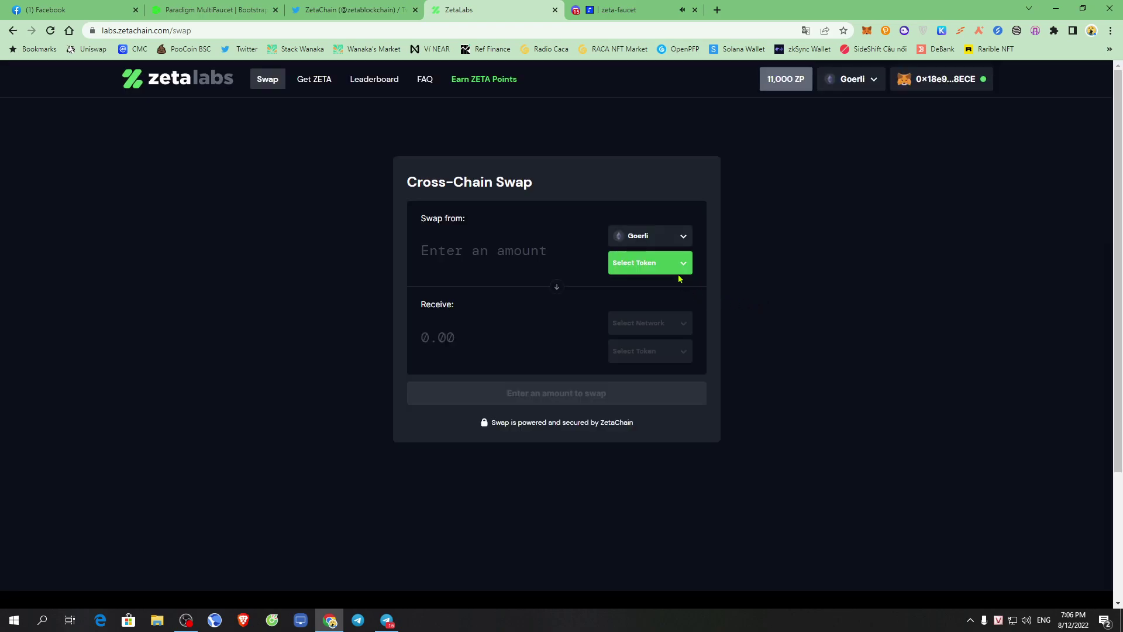
left_click(682, 271)
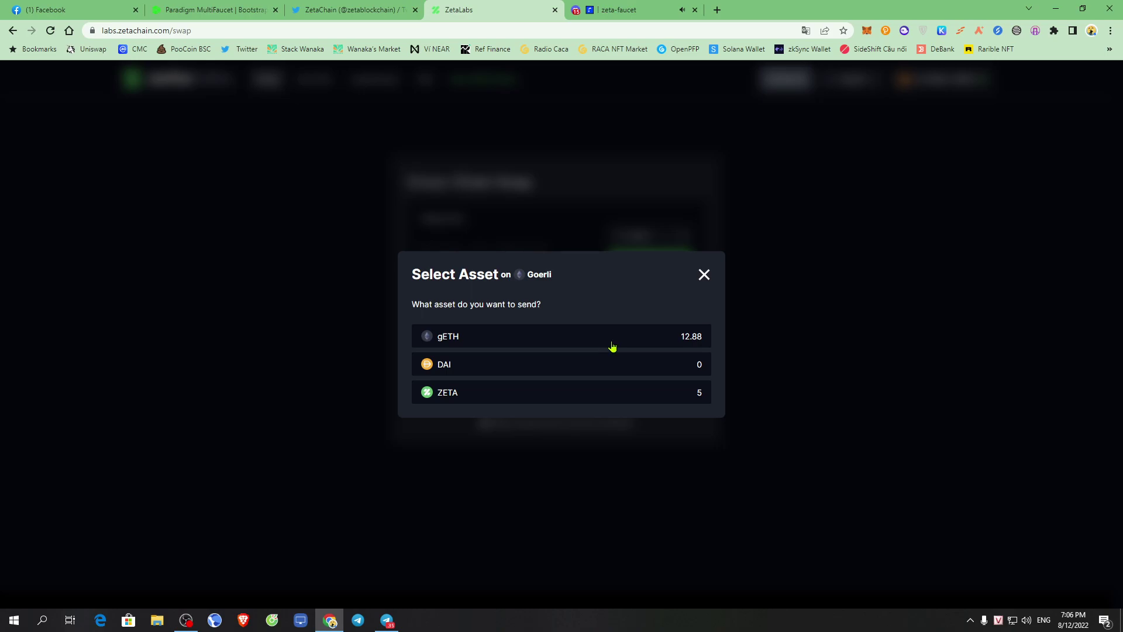
left_click(528, 346)
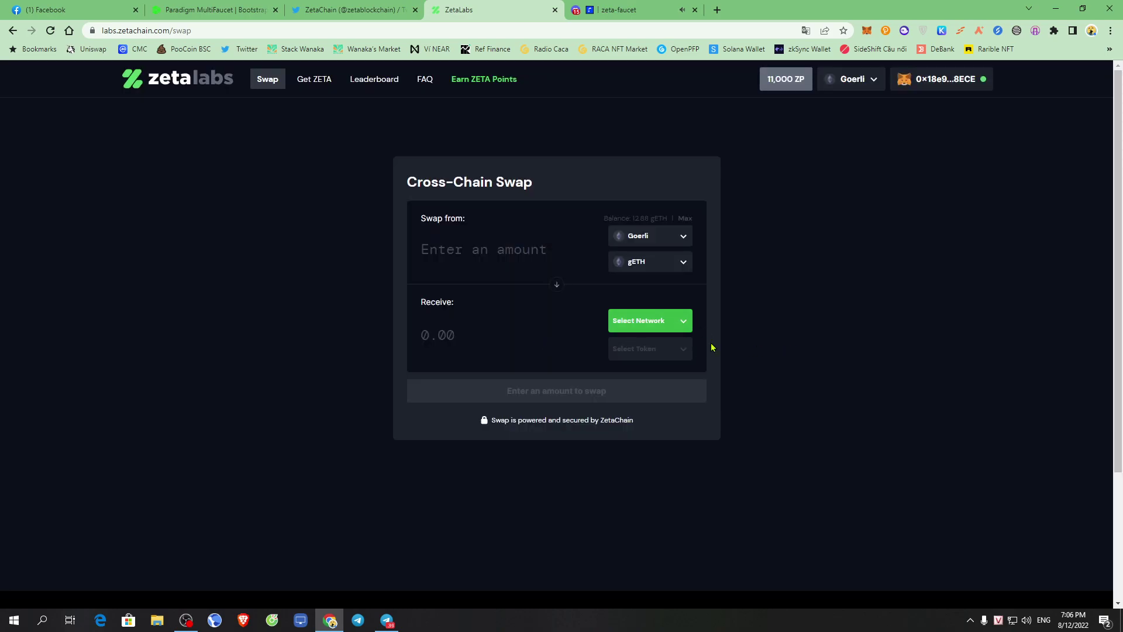
Set the swap to receive tBNB on BSC Testnet and enter 0.1 gETH as the amount to send
left_click(676, 331)
left_click(560, 374)
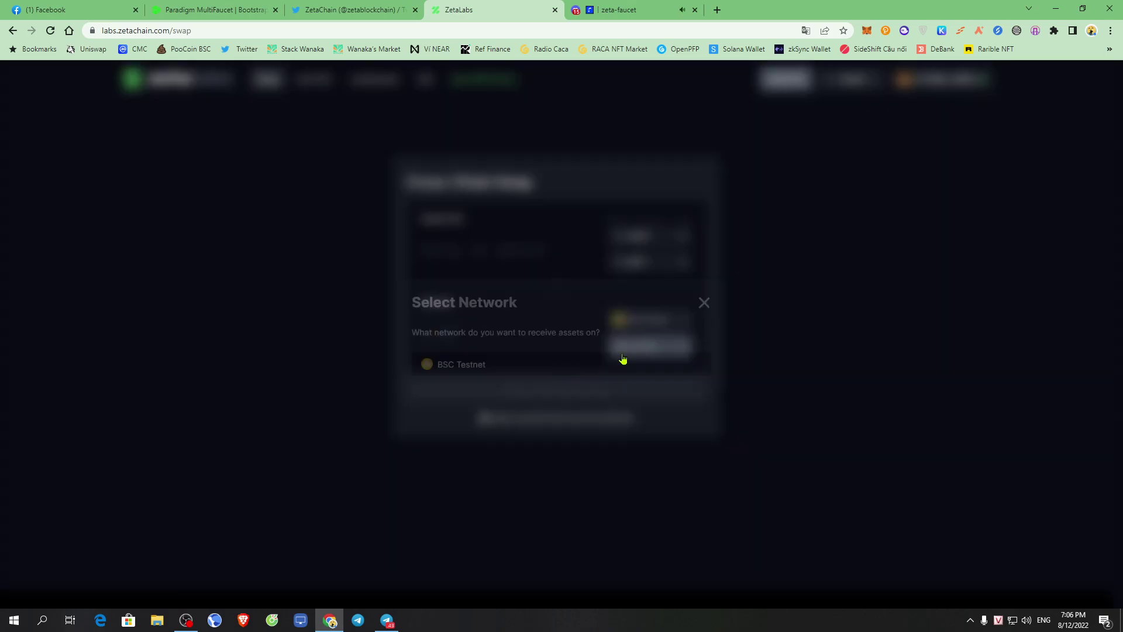
left_click(668, 350)
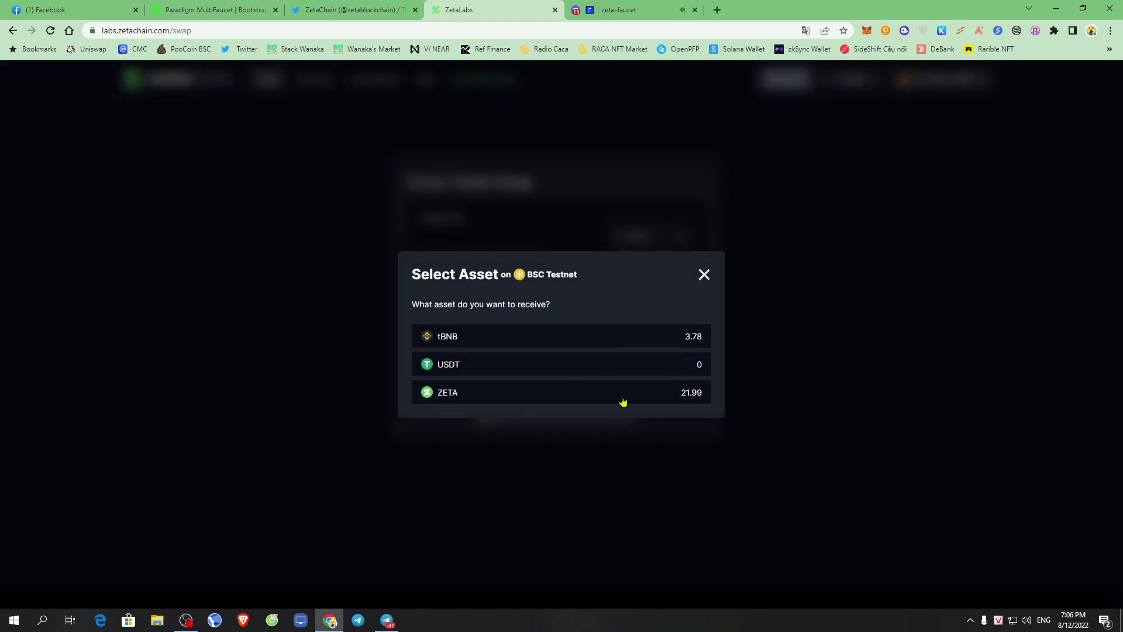
left_click(605, 342)
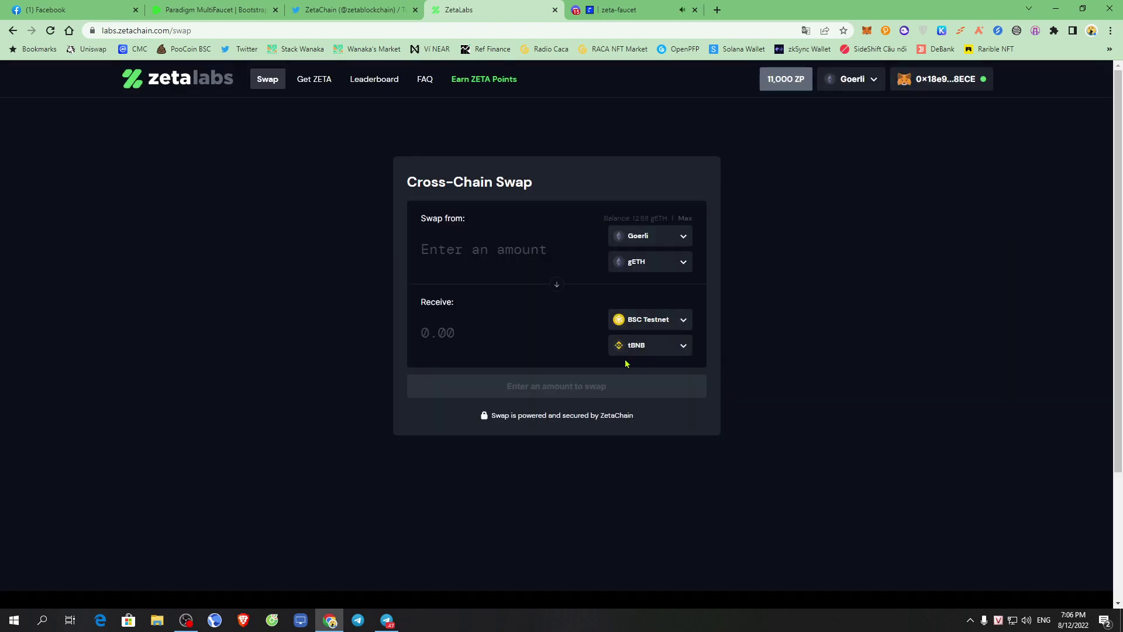
type("0.1")
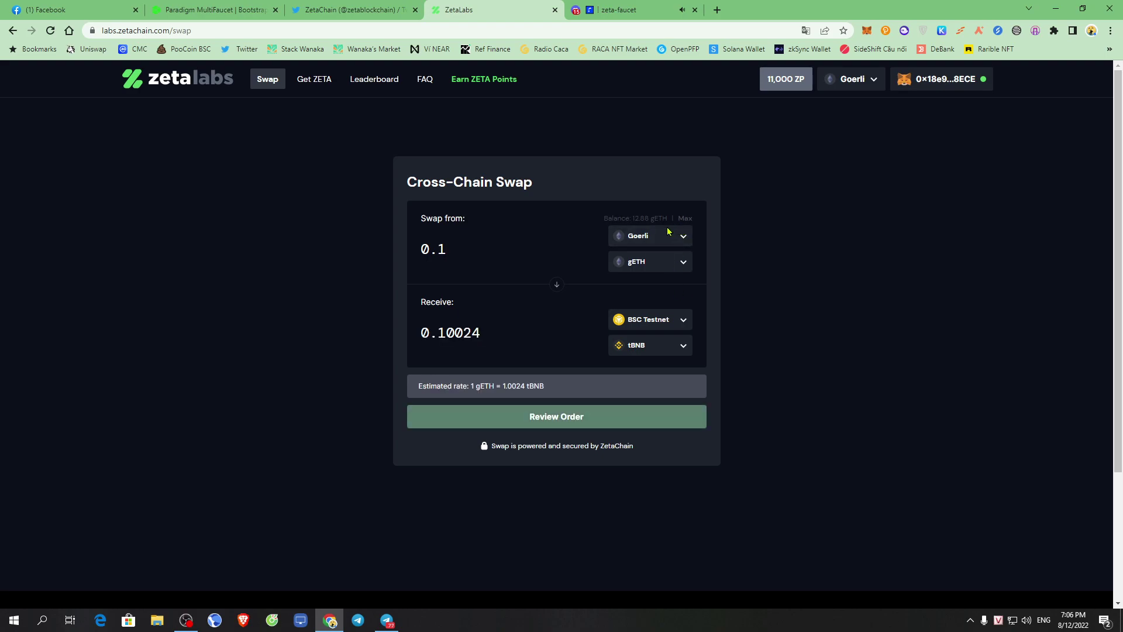
Review the order for the 0.1 gETH to tBNB swap, submit it and approve the transaction in MetaMask
left_click(549, 425)
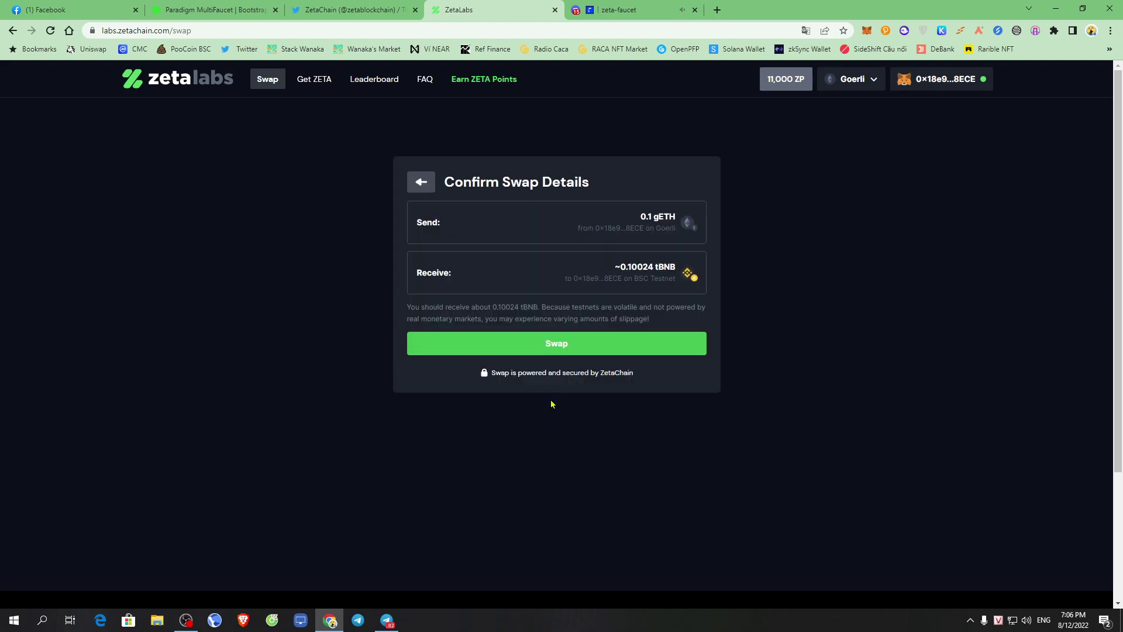
left_click(517, 350)
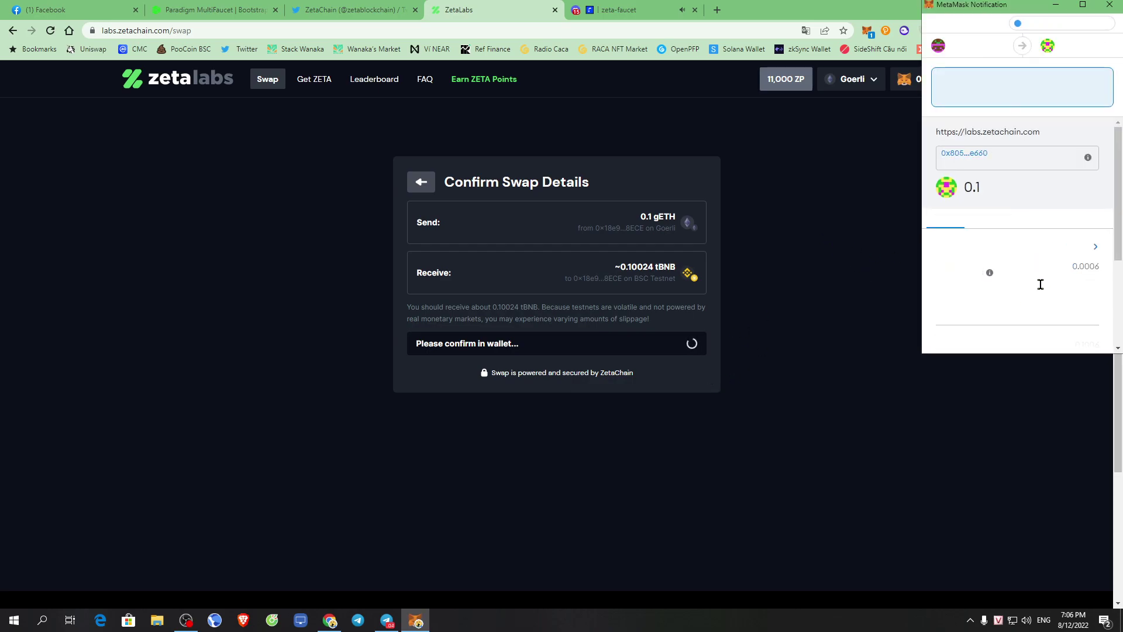
scroll(1030, 281, "down", 3)
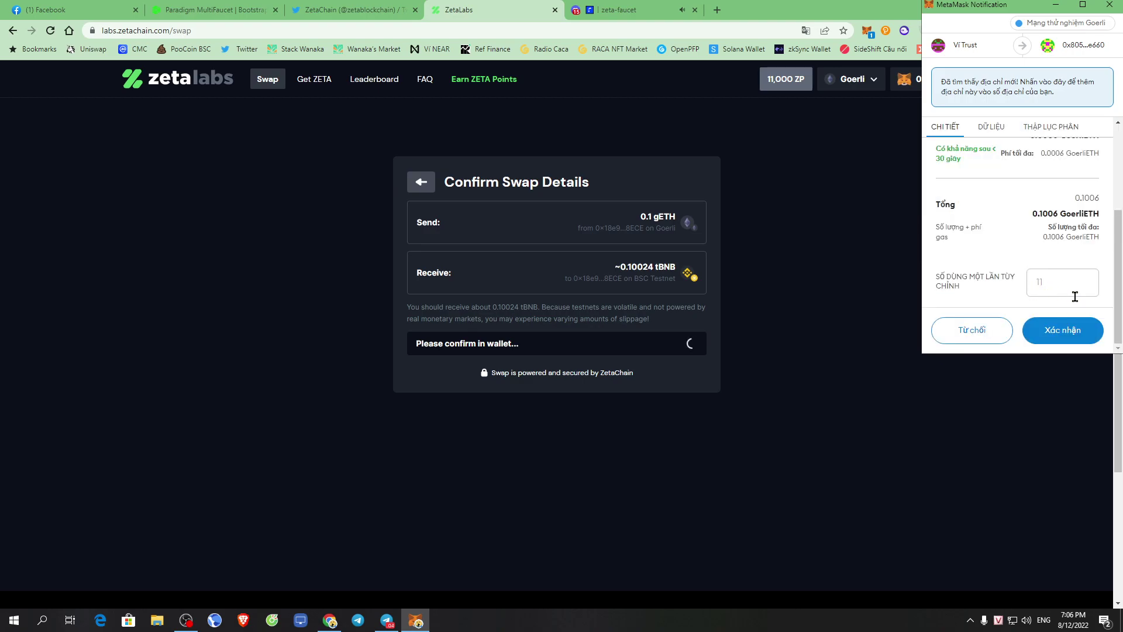
left_click(1064, 332)
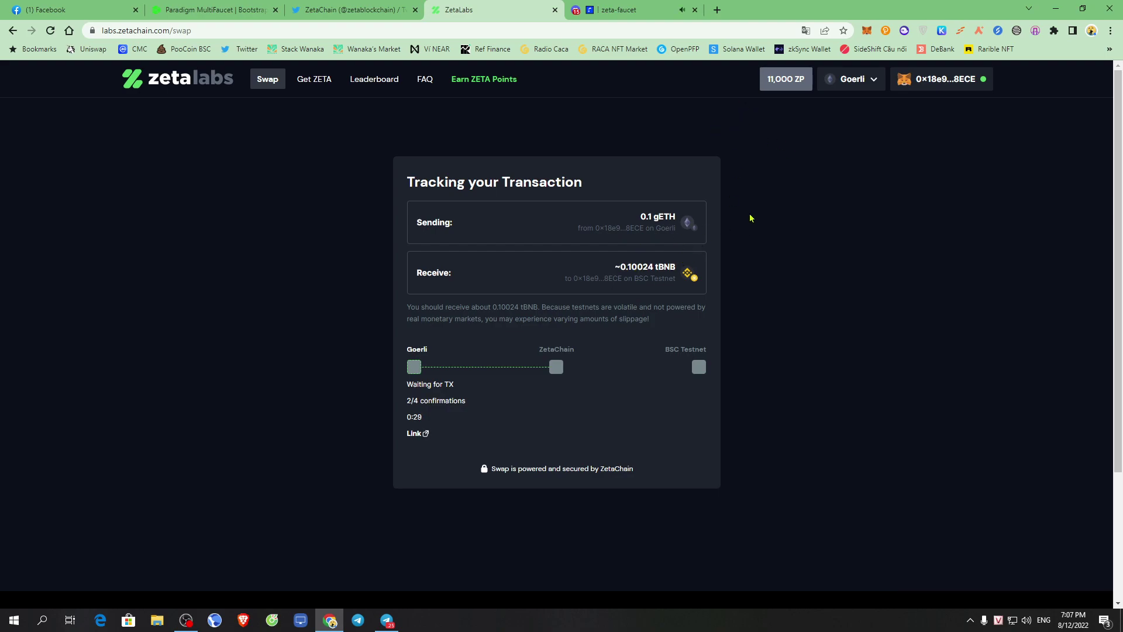
Check the ZETA Points balance, and copy the invite link and read the reward terms in the Earn ZETA Points offer
left_click_drag(753, 83, 811, 83)
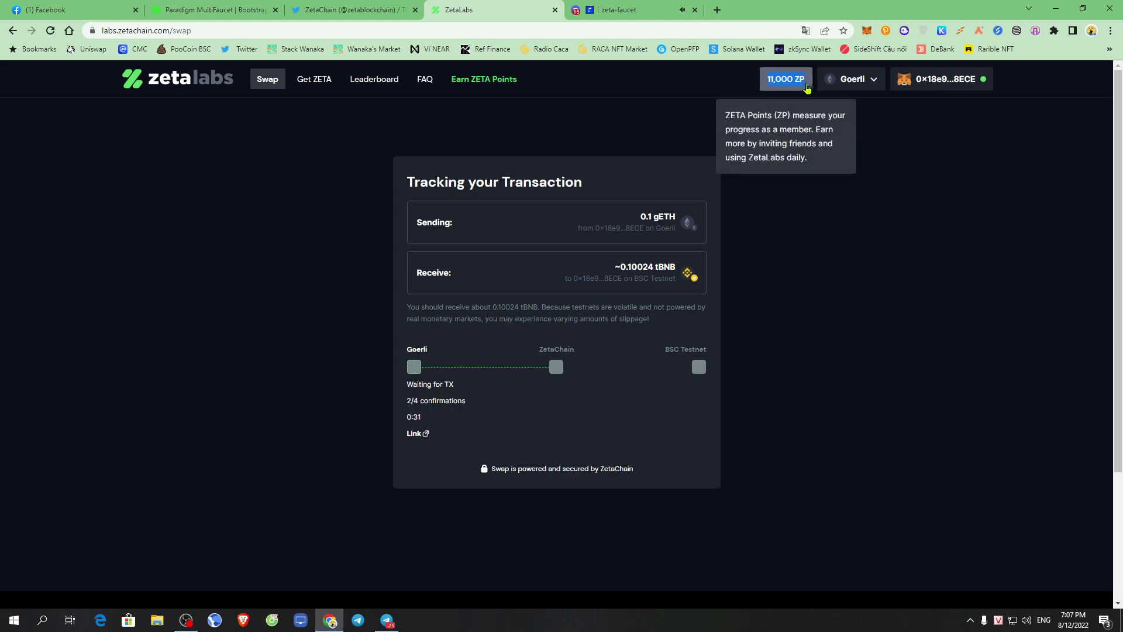
left_click(726, 252)
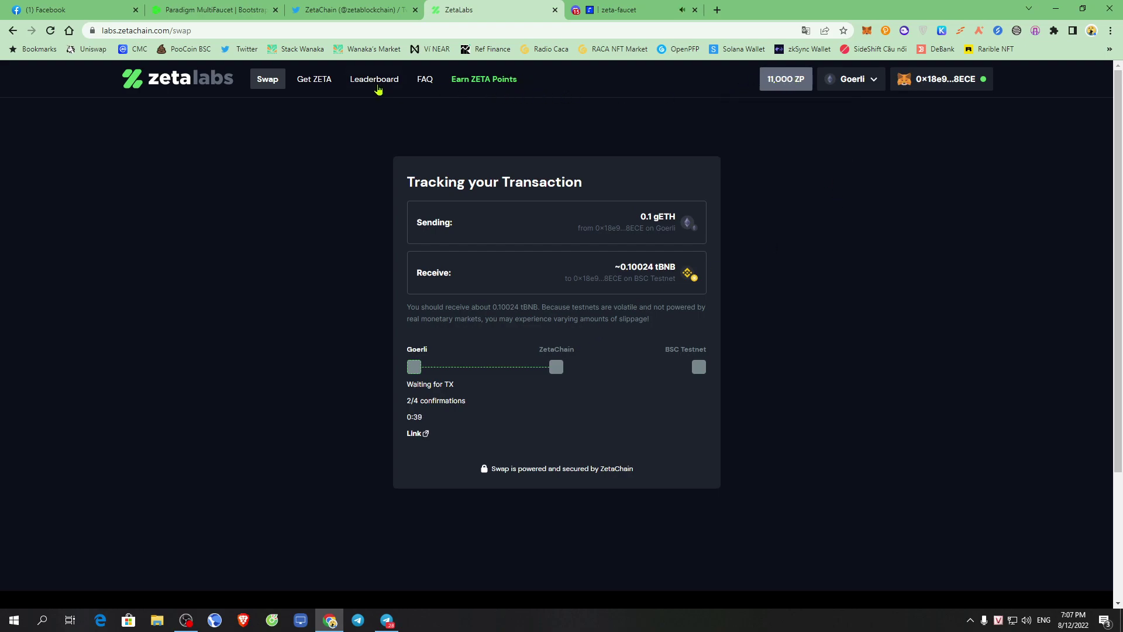
left_click(497, 81)
left_click(570, 417)
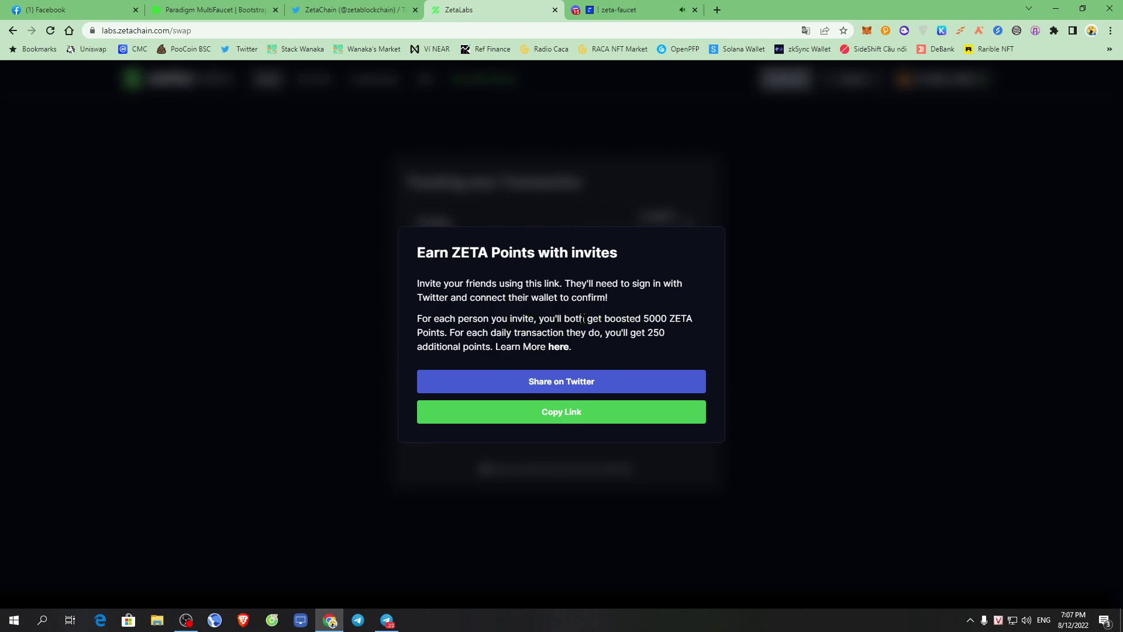
left_click_drag(643, 320, 685, 332)
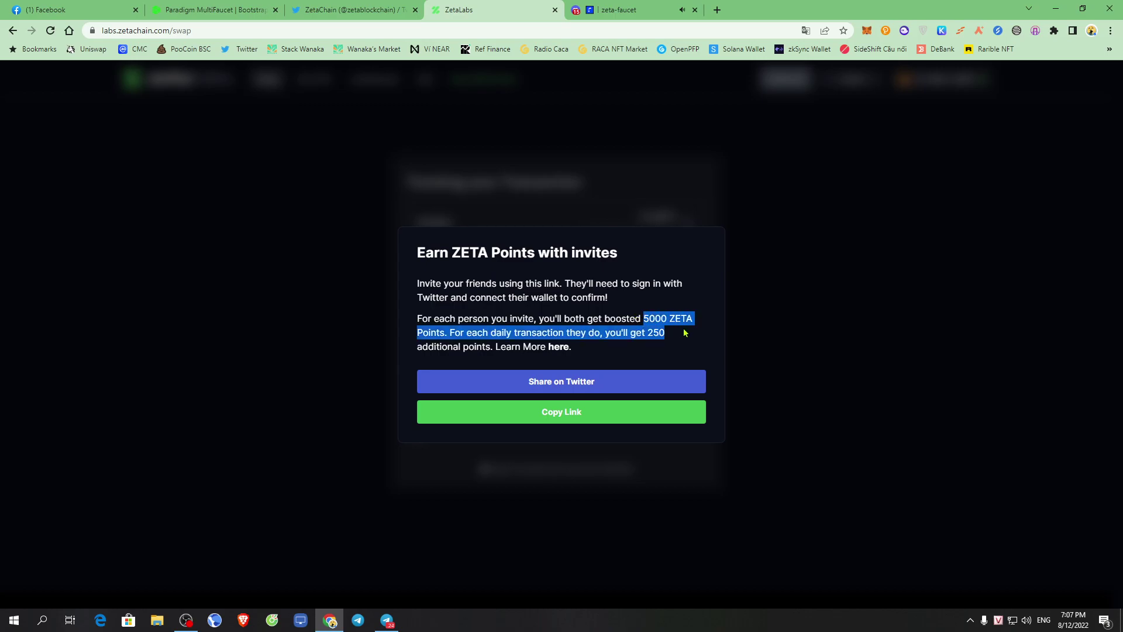
left_click(685, 342)
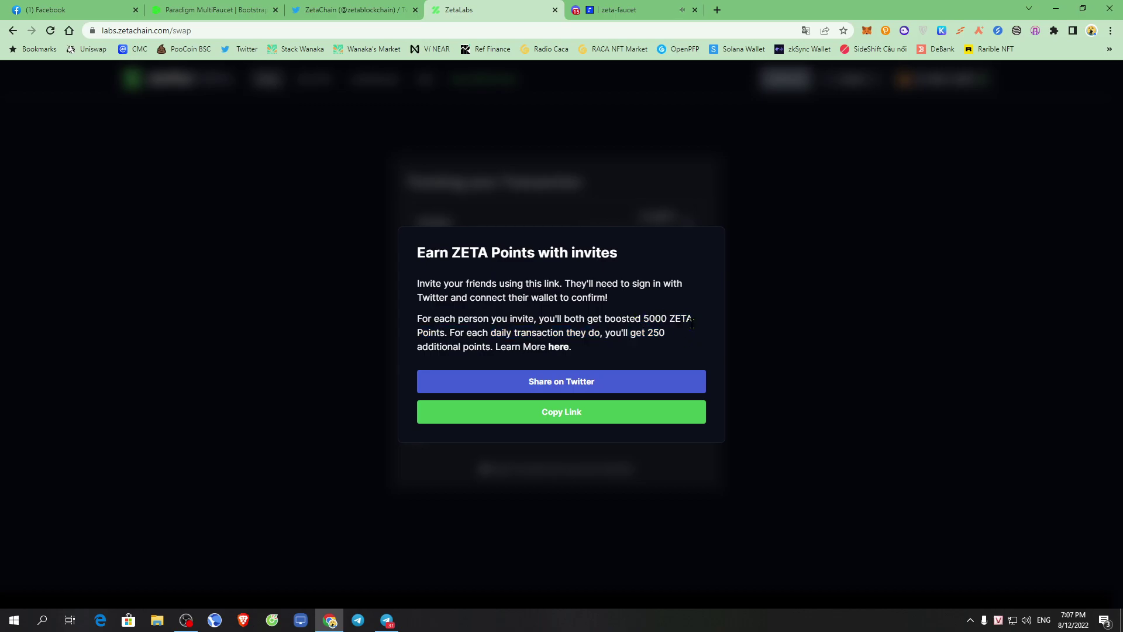
left_click(641, 183)
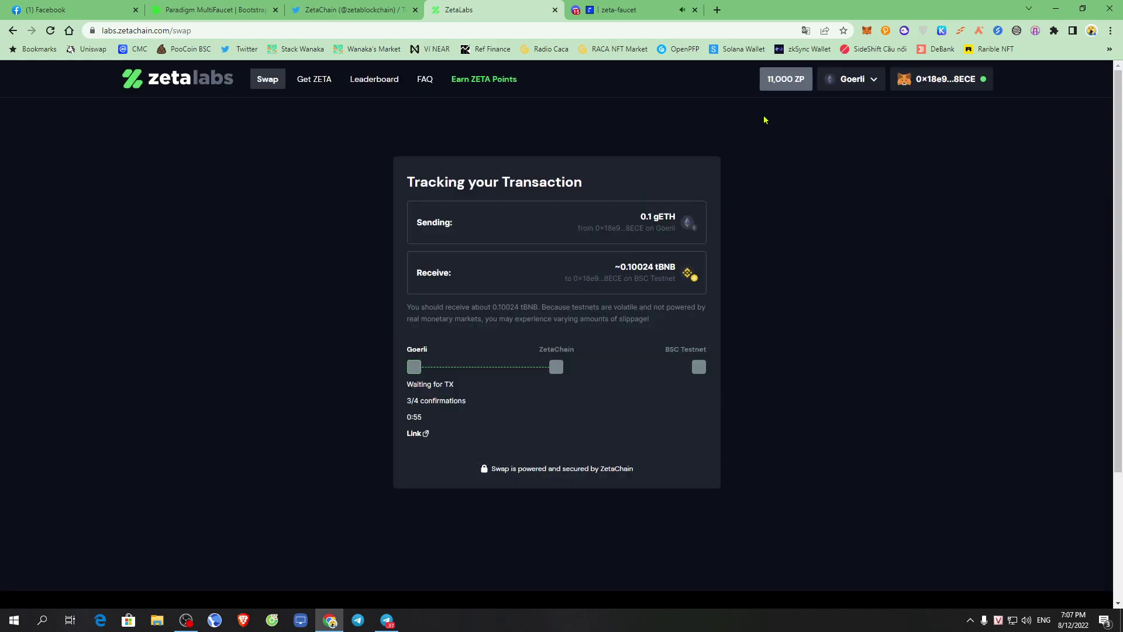
Switch to Discord and read the recent messages in ZetaChain's tiếng-việt channel, including the question about Layer3 article approval
left_click(404, 9)
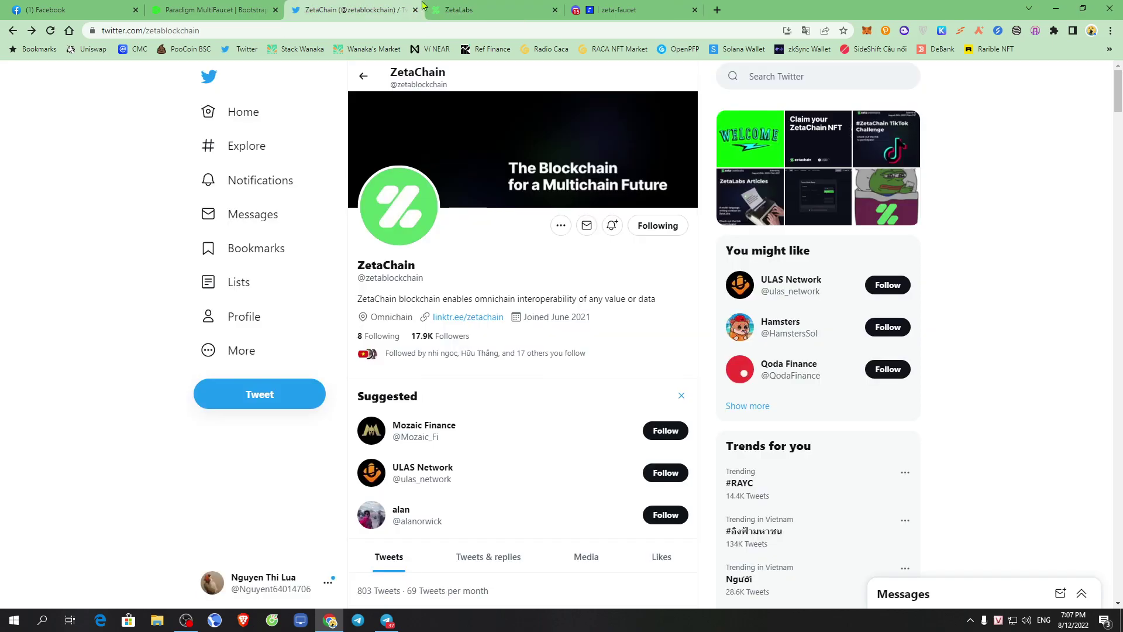
left_click(617, 10)
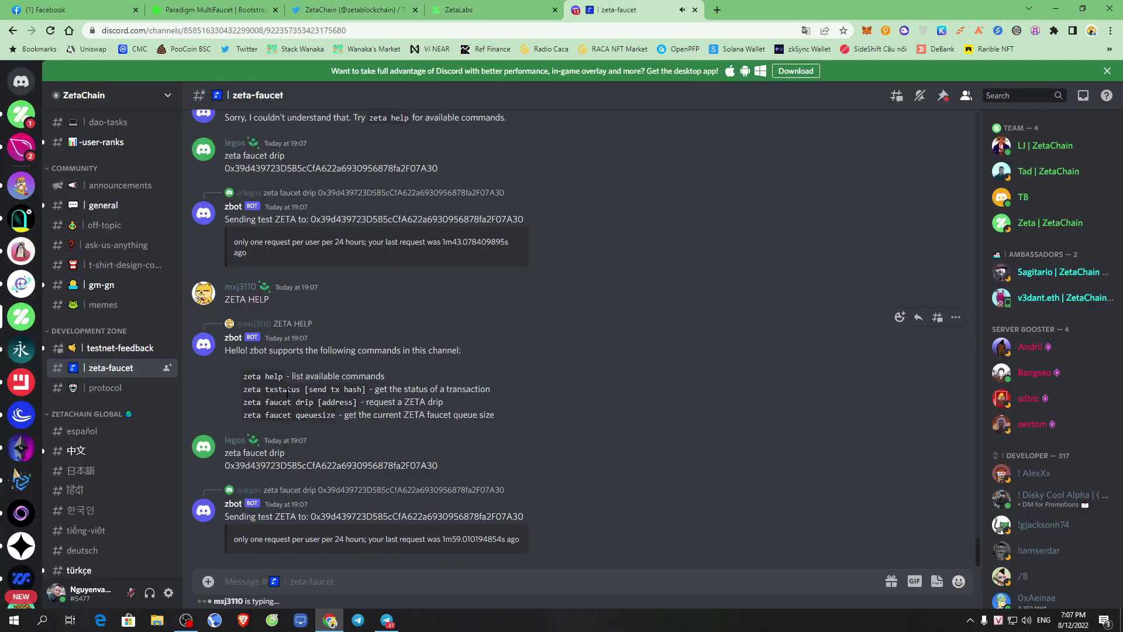
scroll(120, 495, "down", 3)
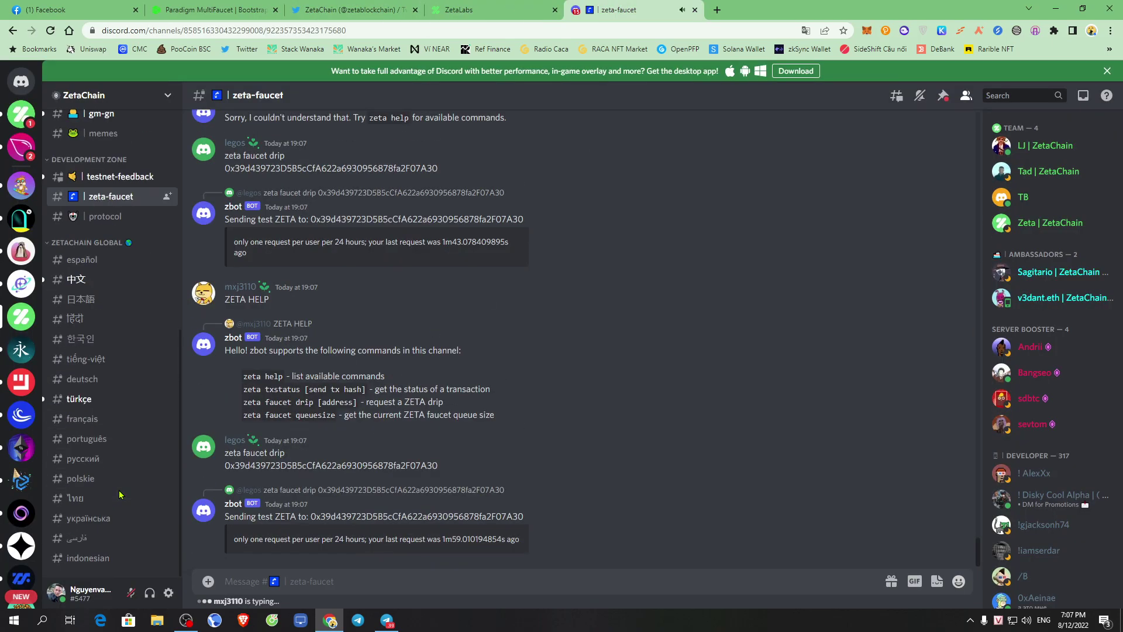
left_click(87, 358)
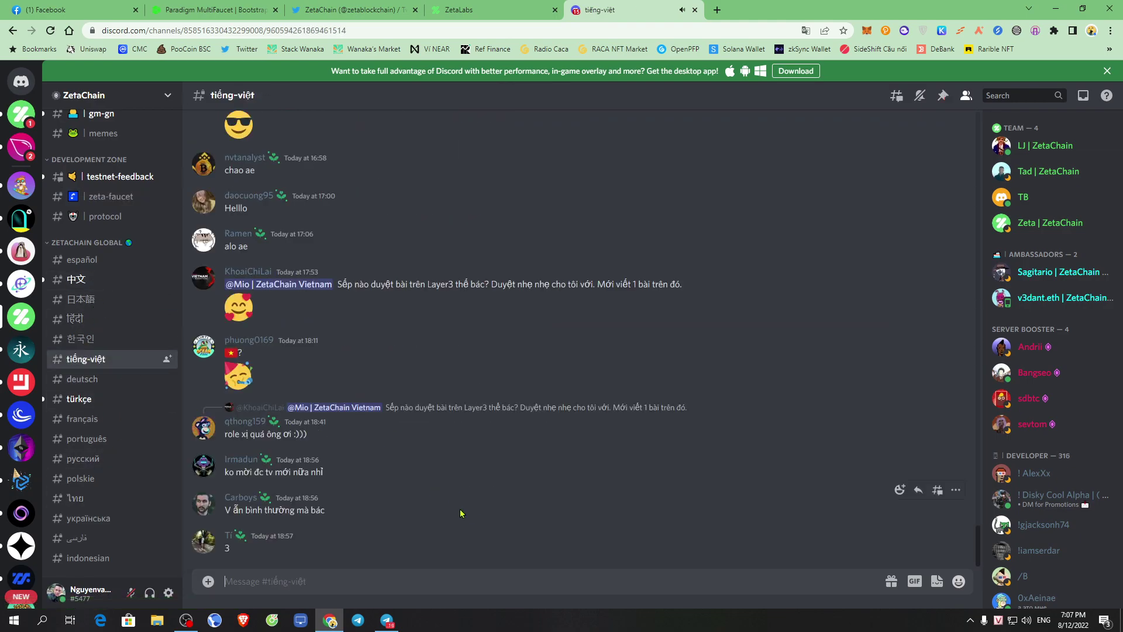
left_click_drag(338, 285, 597, 285)
left_click(524, 464)
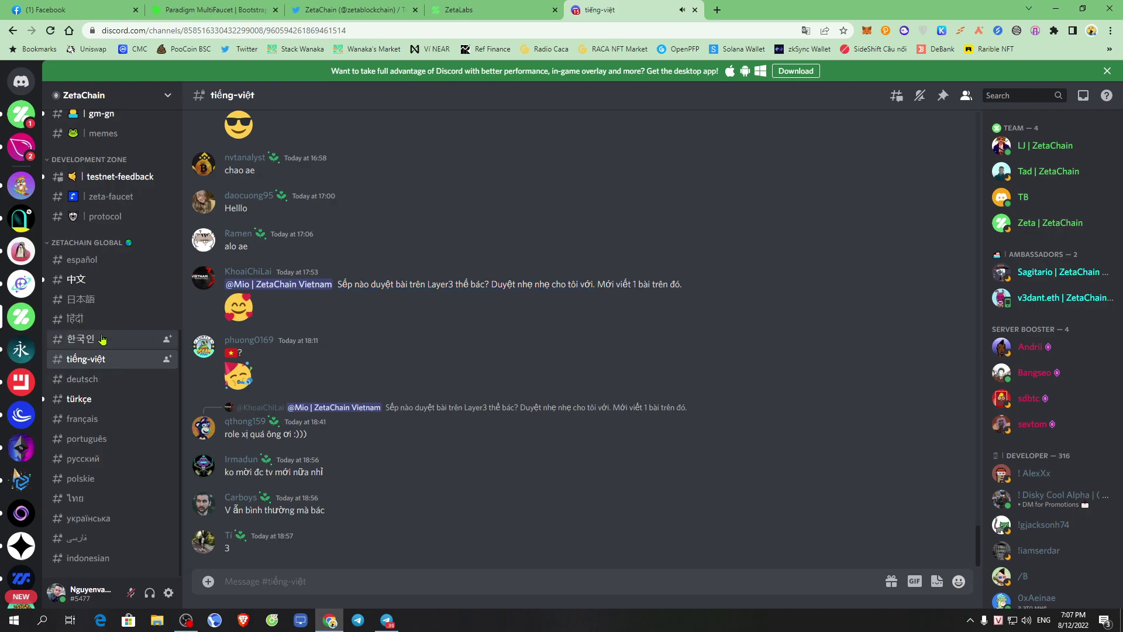
Look through ZetaChain's zeta-starter-kit, role-selection, verify and twitter-feed channels
scroll(118, 333, "up", 5)
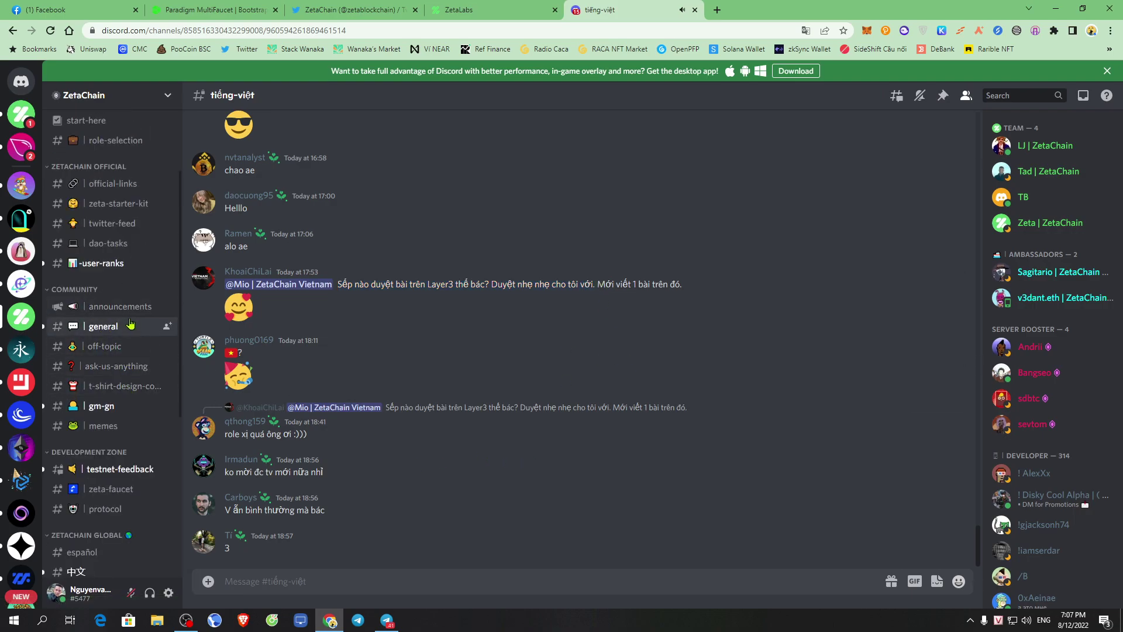
left_click(139, 204)
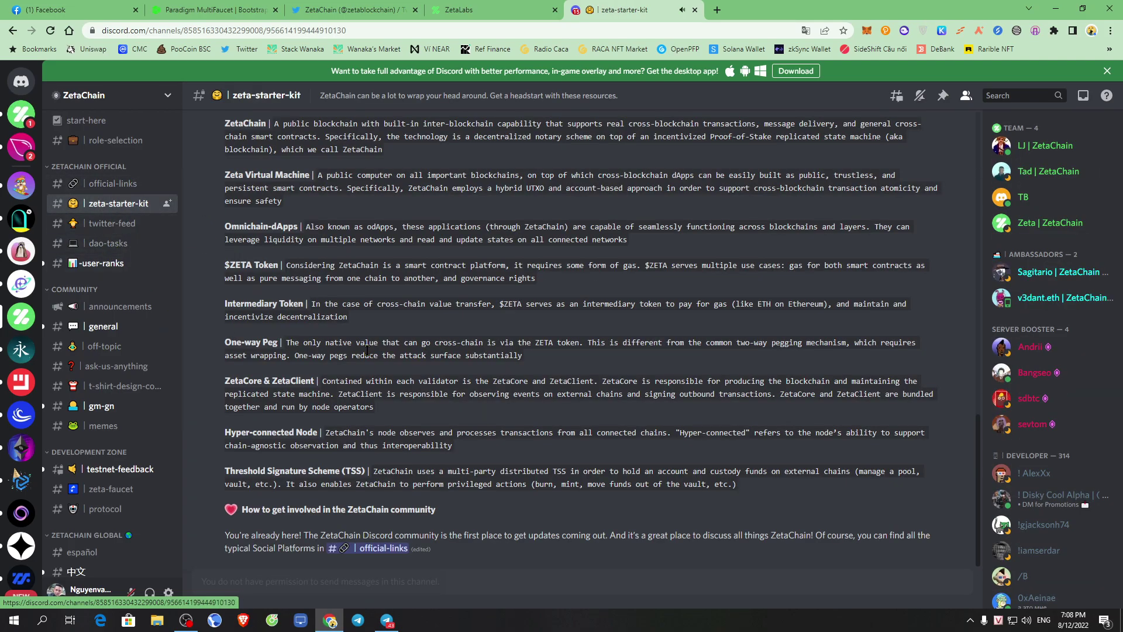
scroll(117, 381, "up", 2)
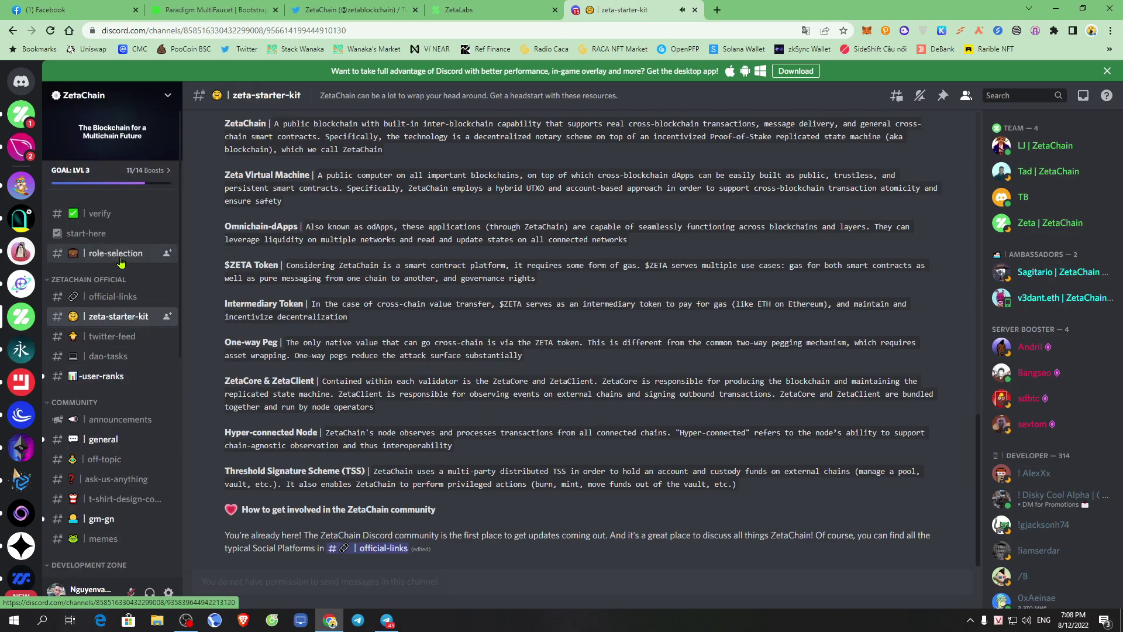
left_click(120, 259)
left_click(99, 213)
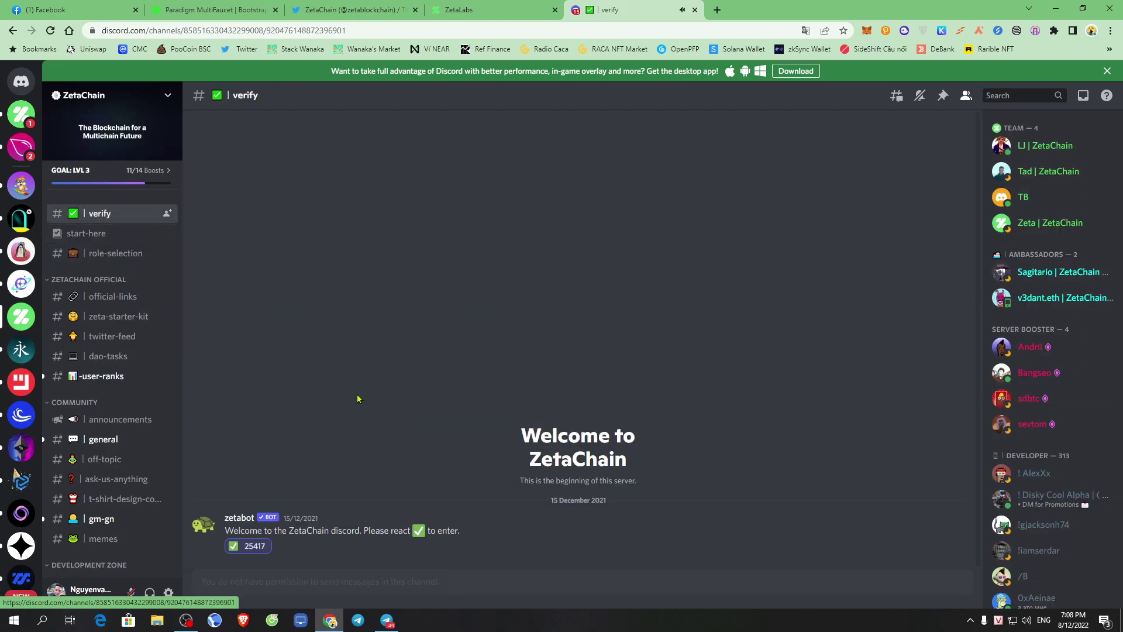
left_click(126, 337)
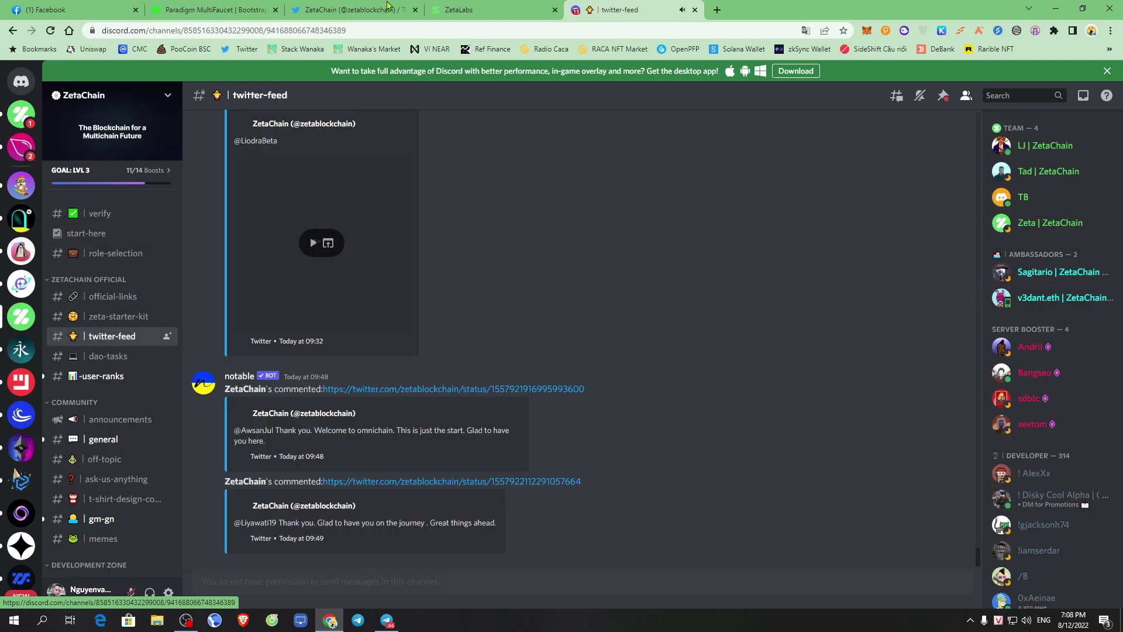
Switch to ZetaLabs to check the swap's progress and look up Binance Smart Chain Testnet in MetaMask's network list
left_click(459, 10)
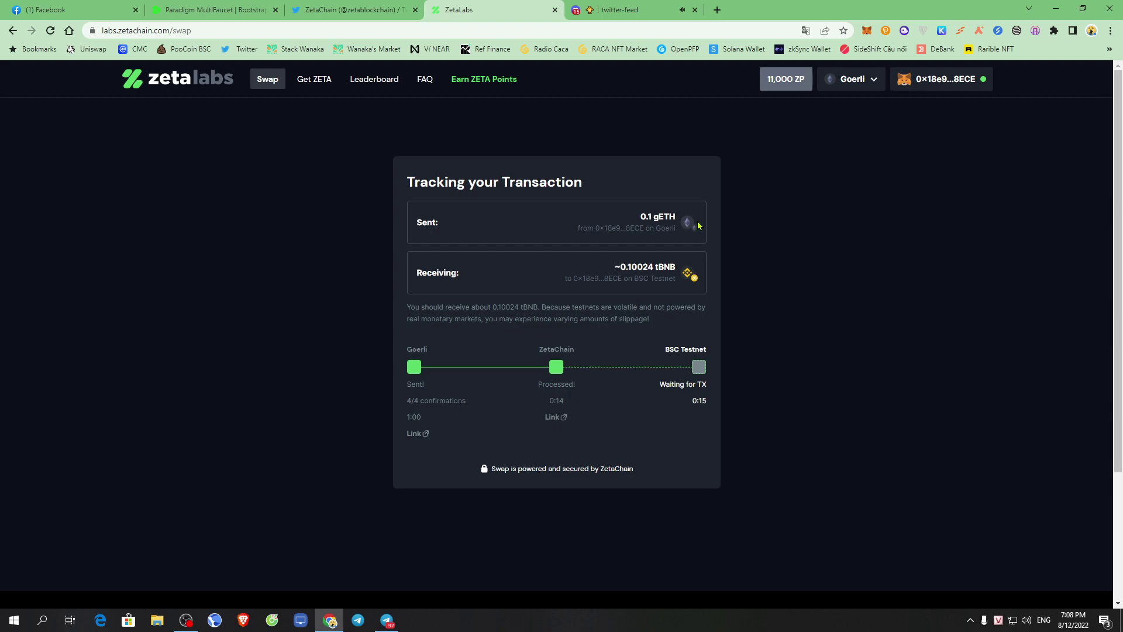
left_click(866, 31)
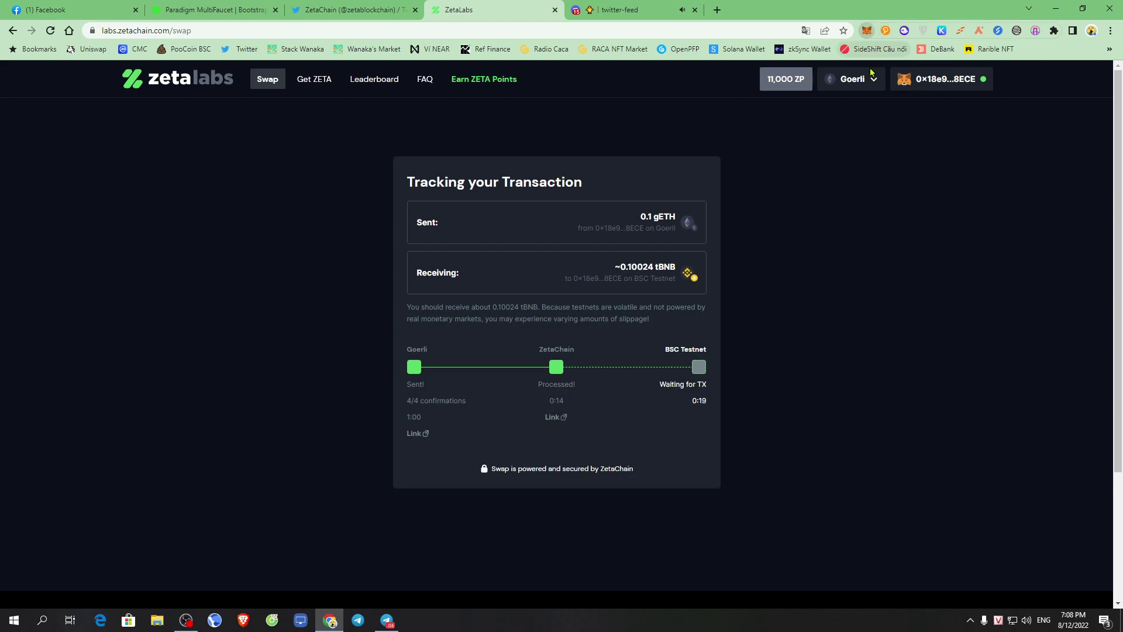
left_click(806, 69)
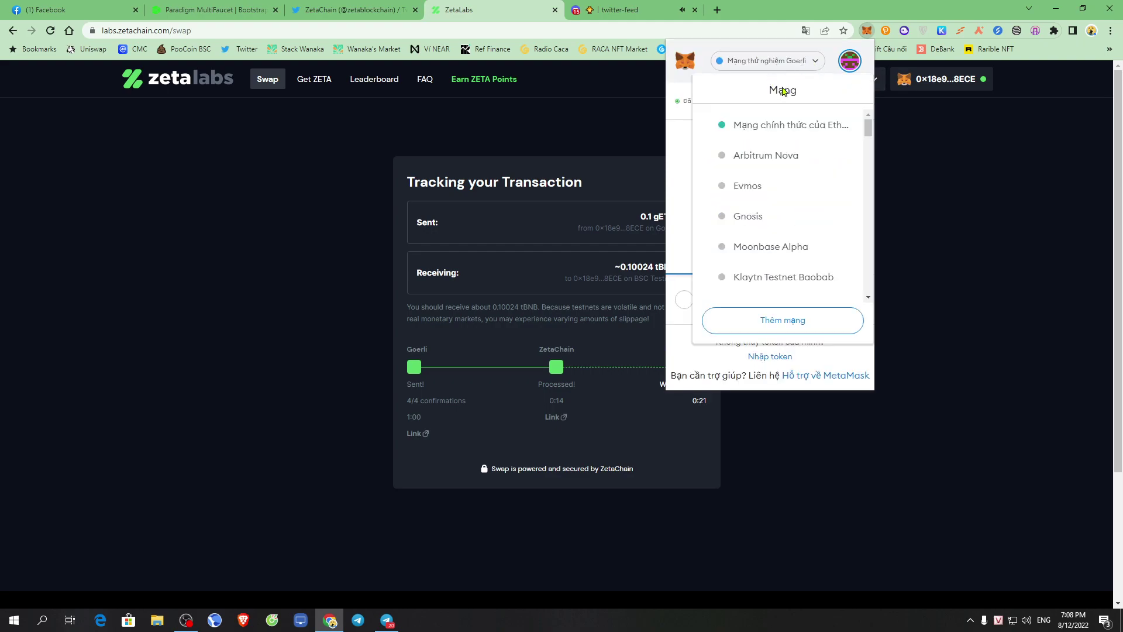
left_click_drag(868, 126, 871, 358)
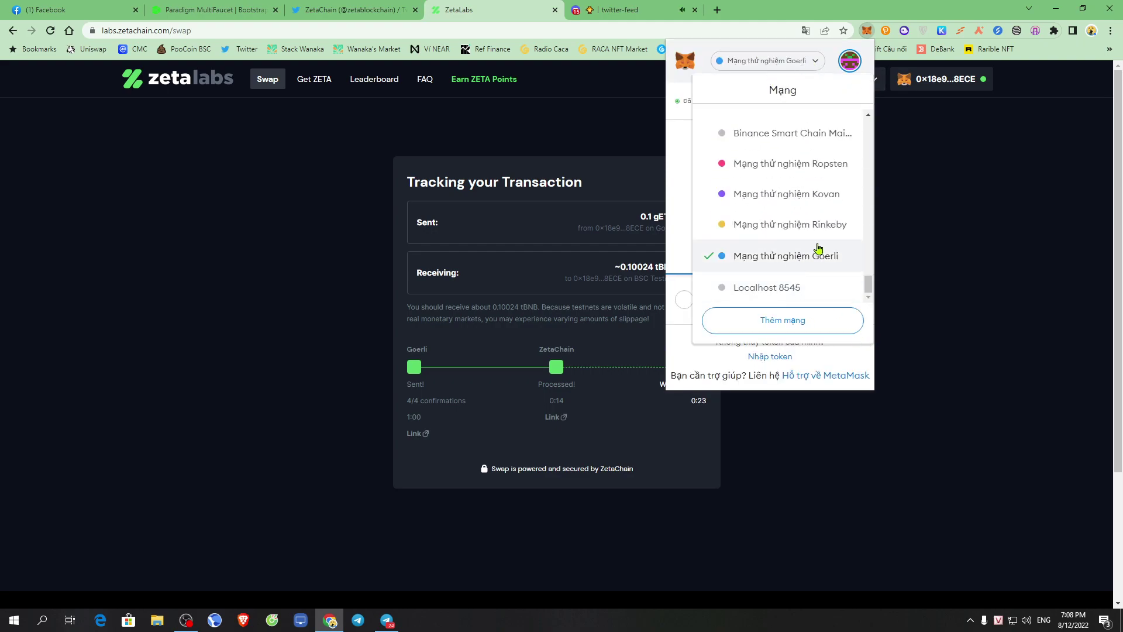
scroll(816, 248, "up", 2)
scroll(821, 251, "up", 2)
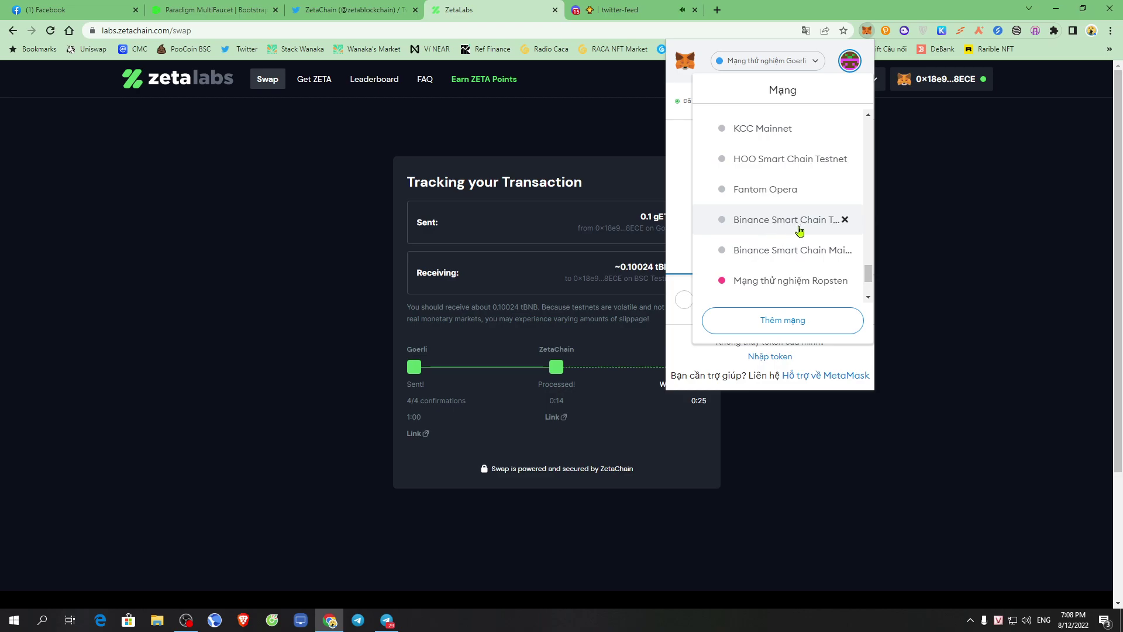
left_click(680, 162)
left_click(983, 192)
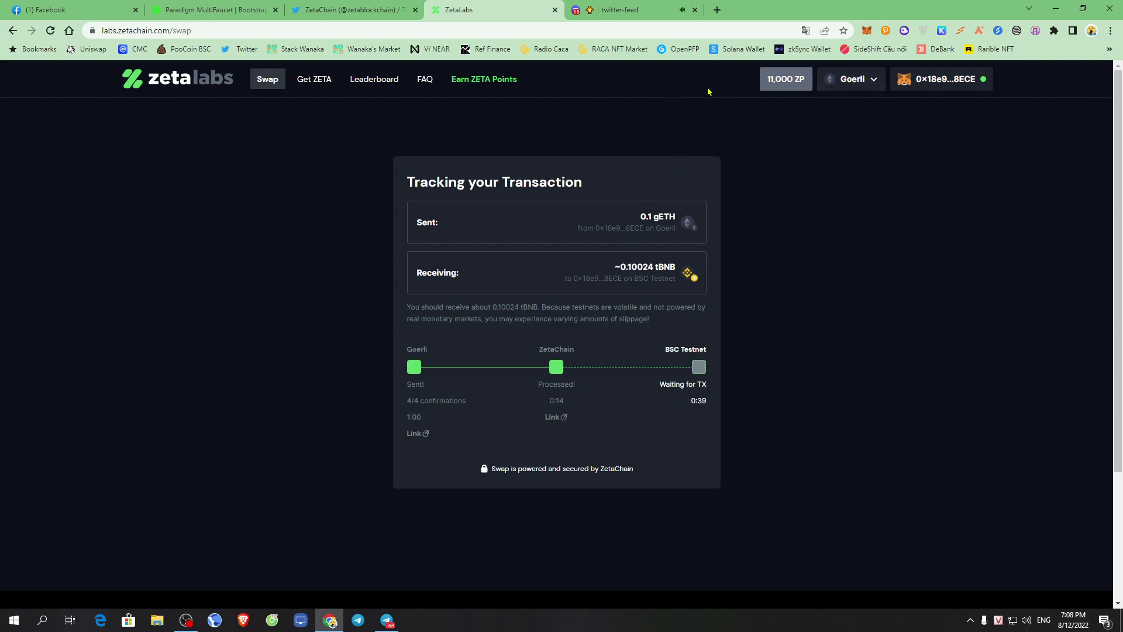
left_click(240, 7)
left_click(366, 7)
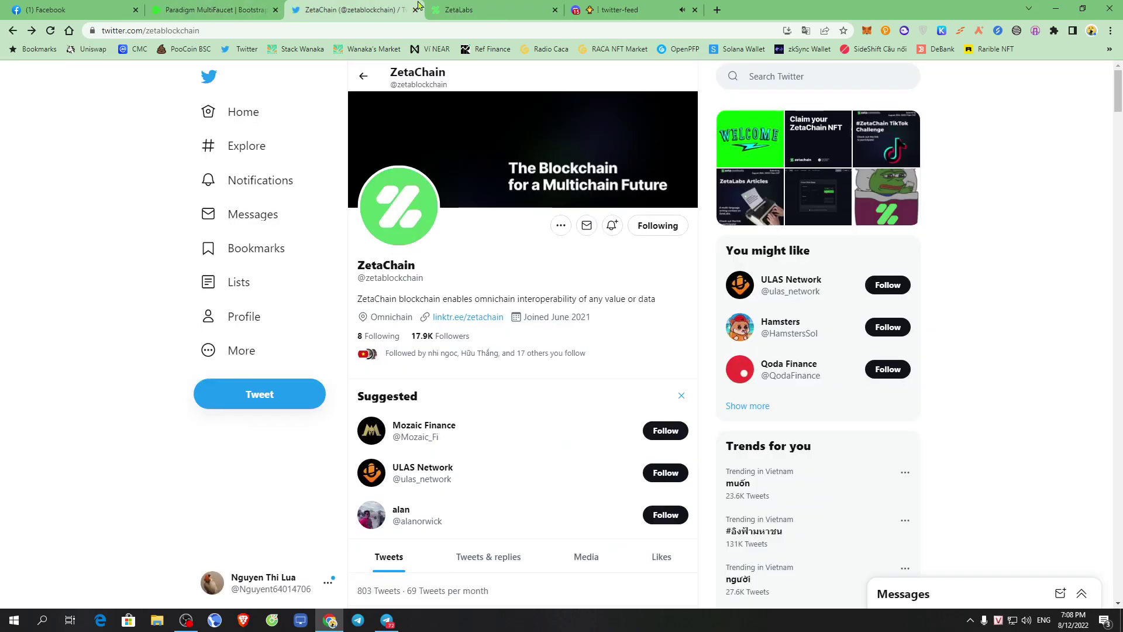
left_click(220, 7)
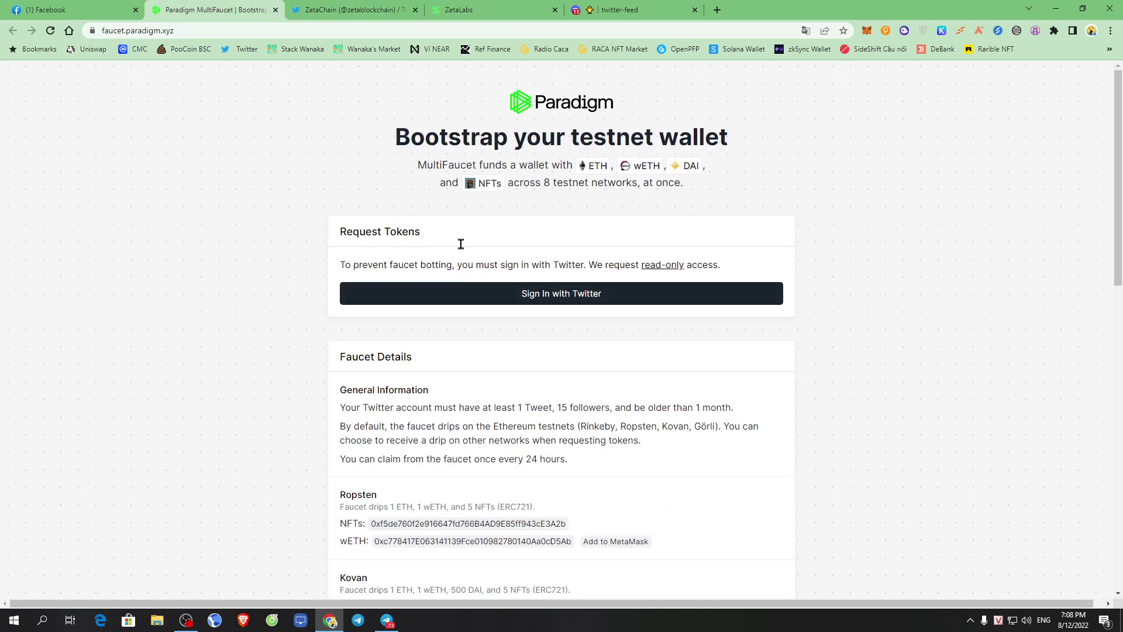
left_click(367, 7)
left_click(249, 7)
left_click(348, 7)
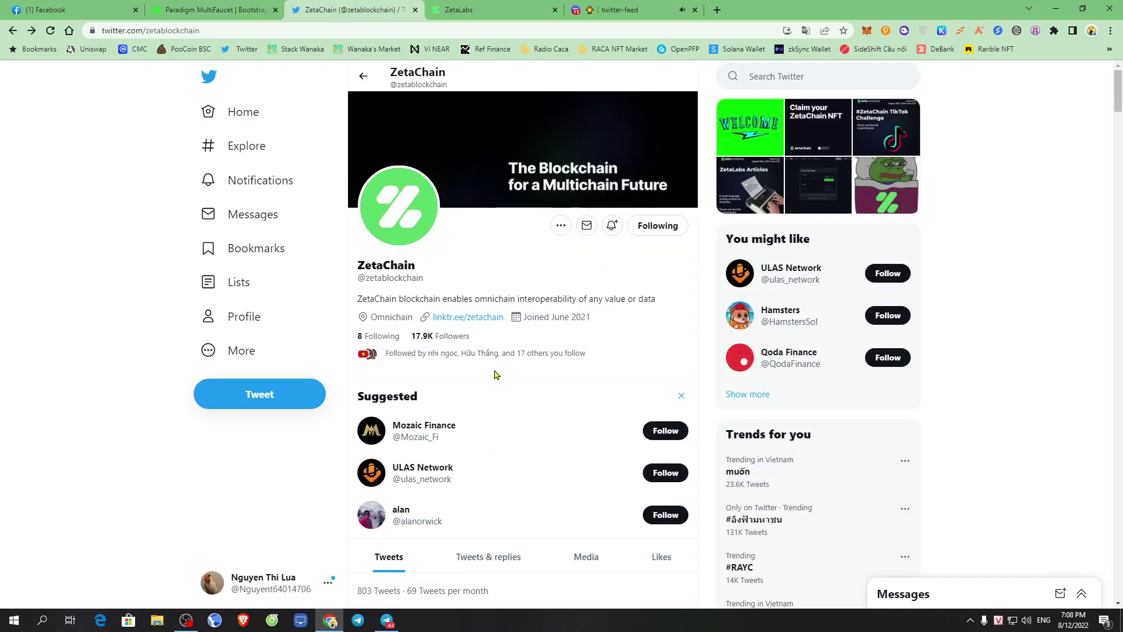
left_click(200, 7)
left_click(459, 9)
Switch to Discord, read the unread direct messages from the two bots and close the Zeta Virtual Machine conversation
left_click(627, 5)
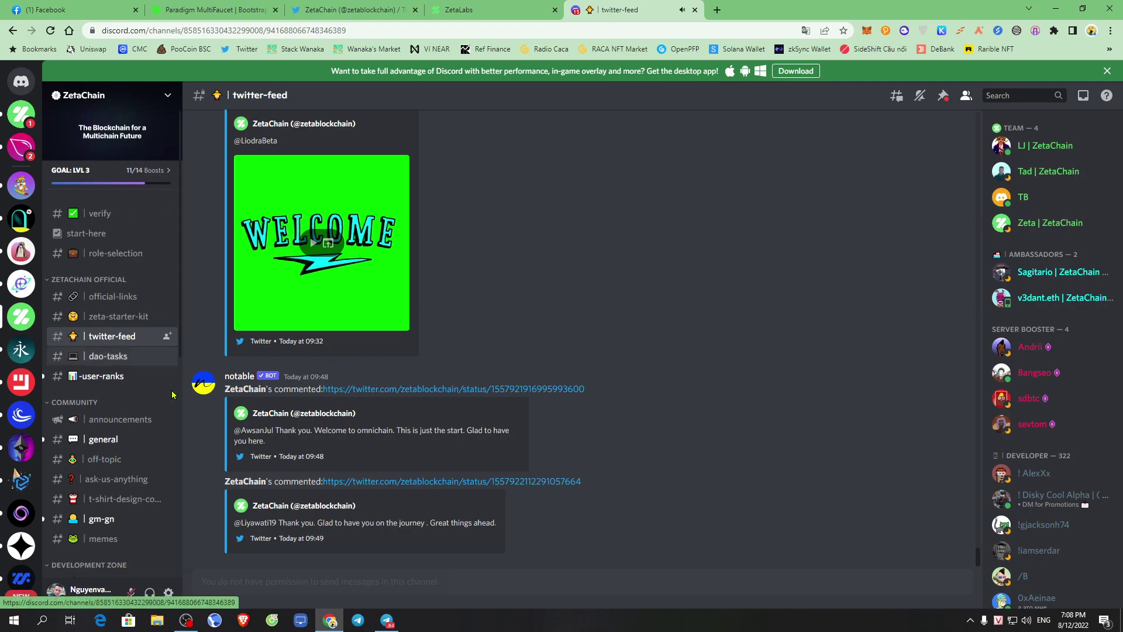
scroll(107, 423, "down", 7)
scroll(107, 422, "up", 8)
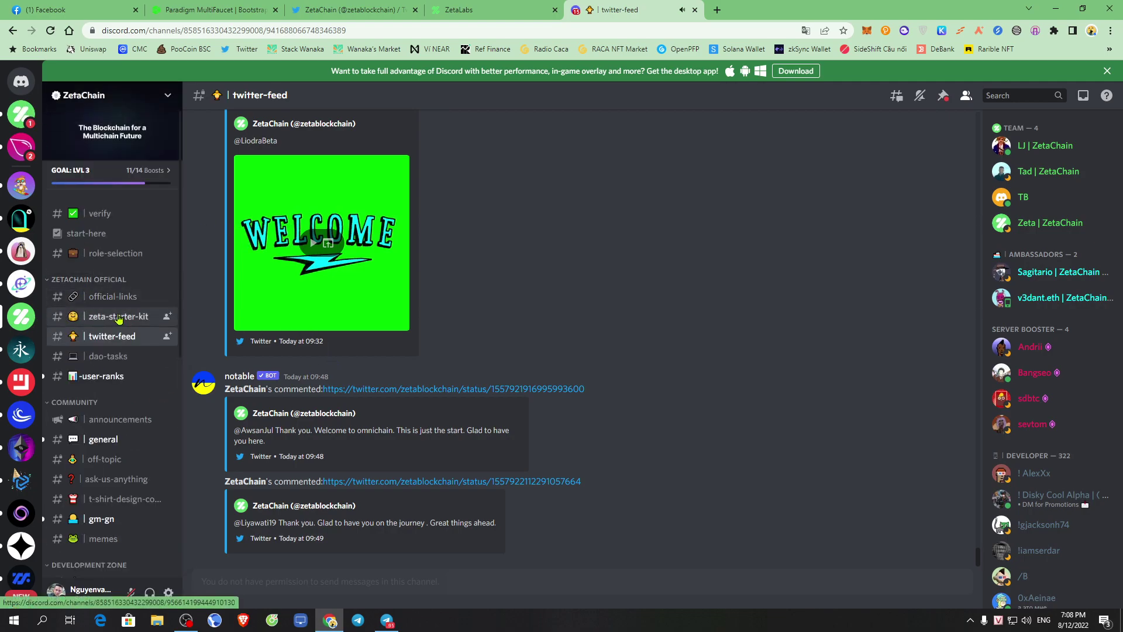
left_click(21, 114)
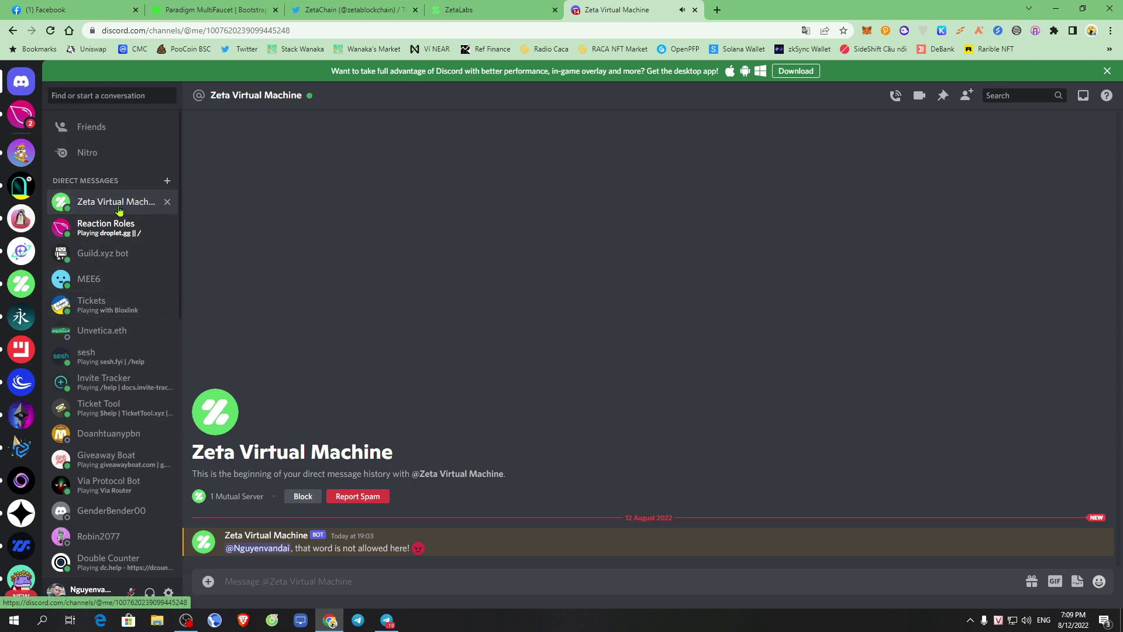
left_click(109, 223)
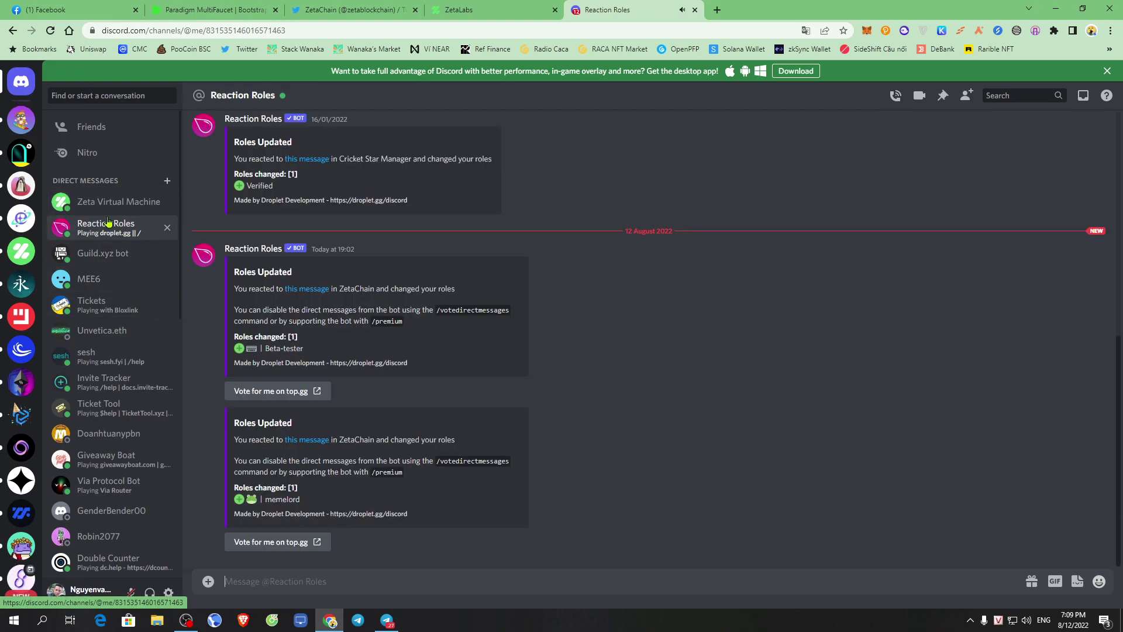
left_click(121, 201)
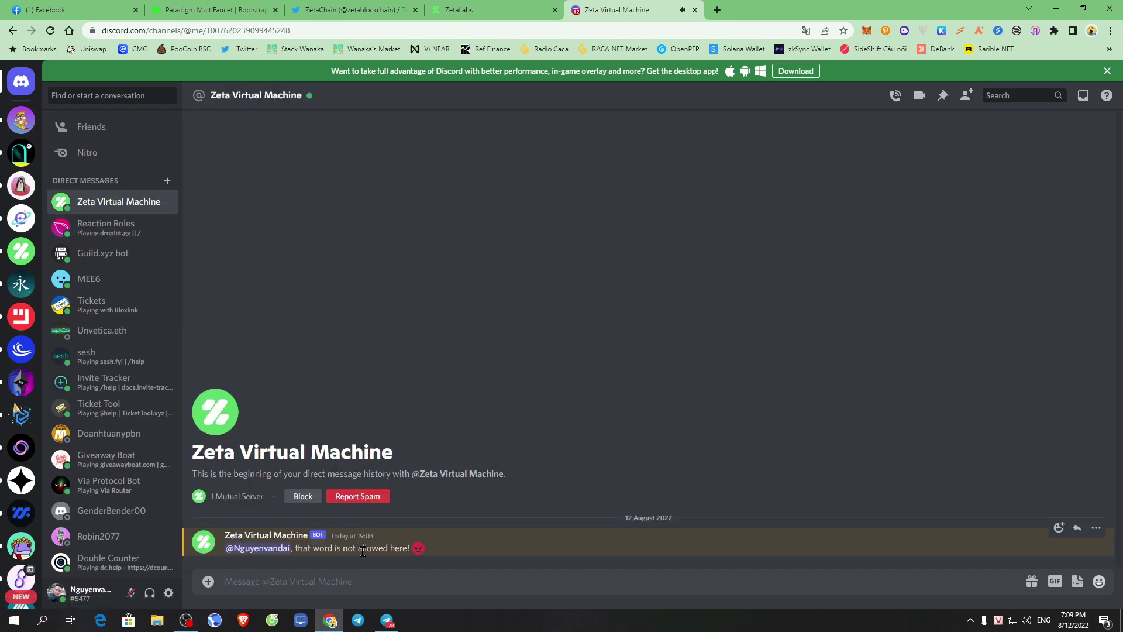
left_click(166, 203)
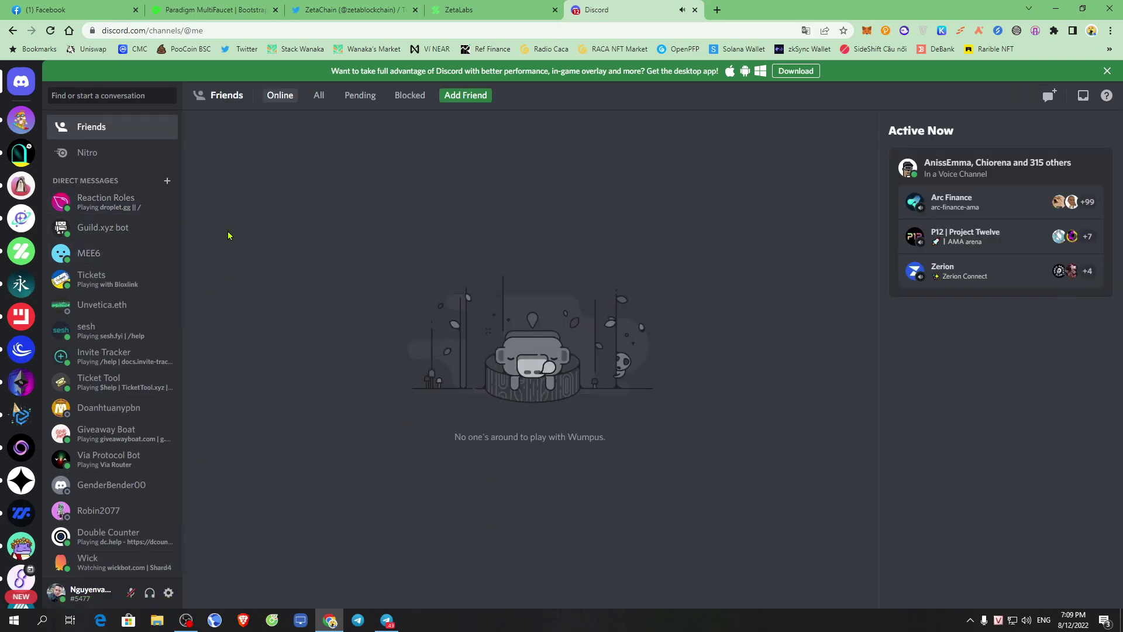
Return to the ZetaChain server and look through the recent messages in its protocol channel
left_click(27, 124)
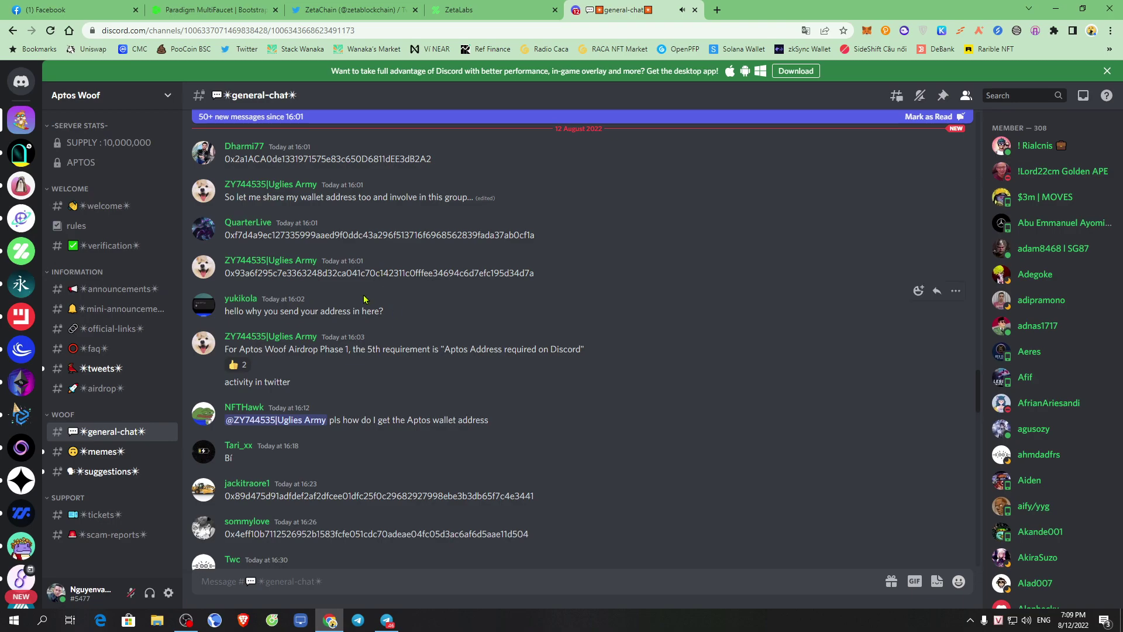
left_click(22, 249)
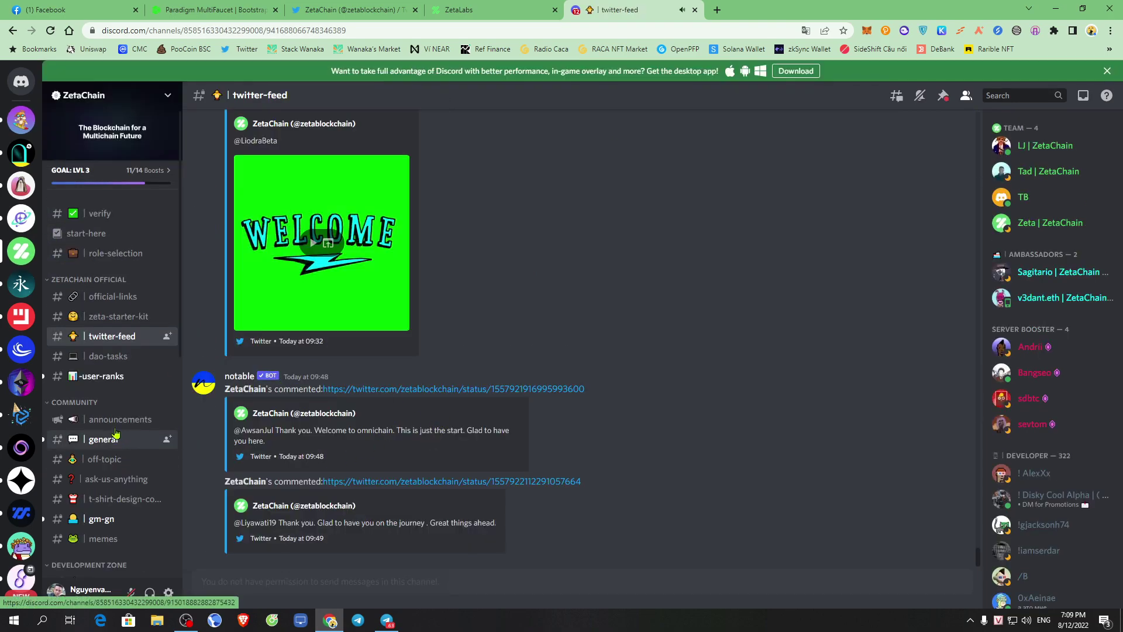
scroll(116, 448, "down", 7)
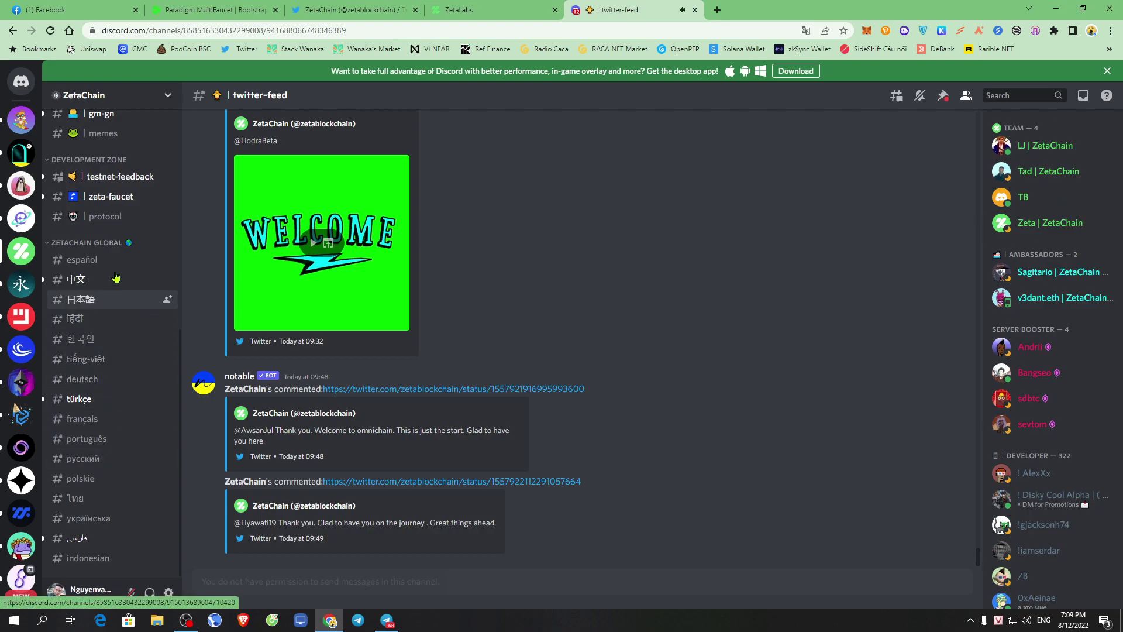
left_click(106, 217)
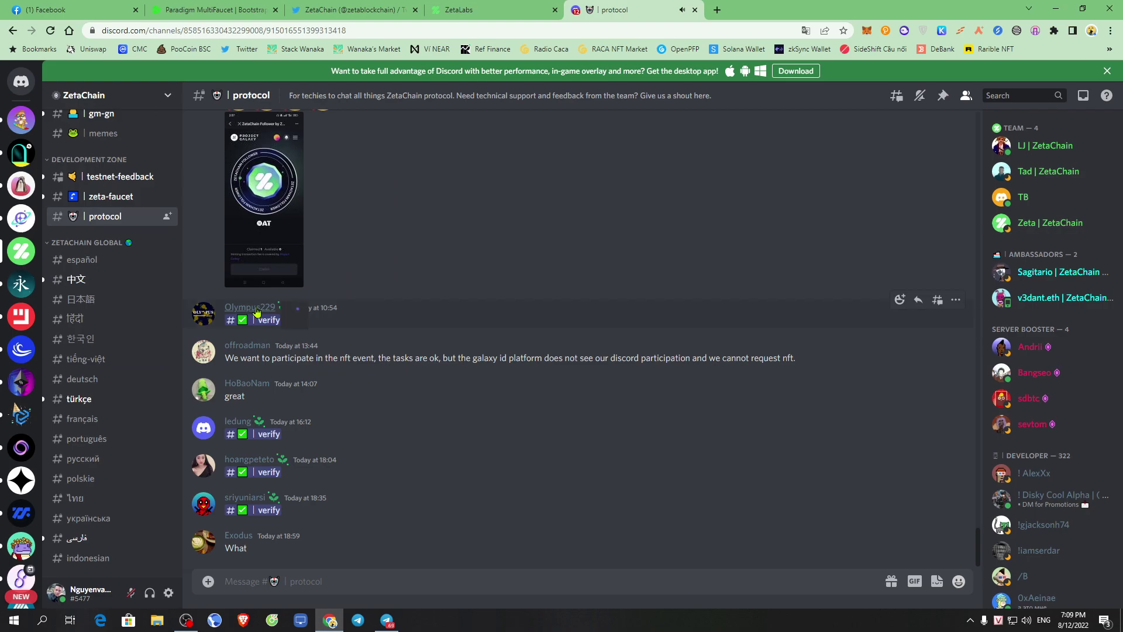
left_click(255, 310)
left_click(408, 209)
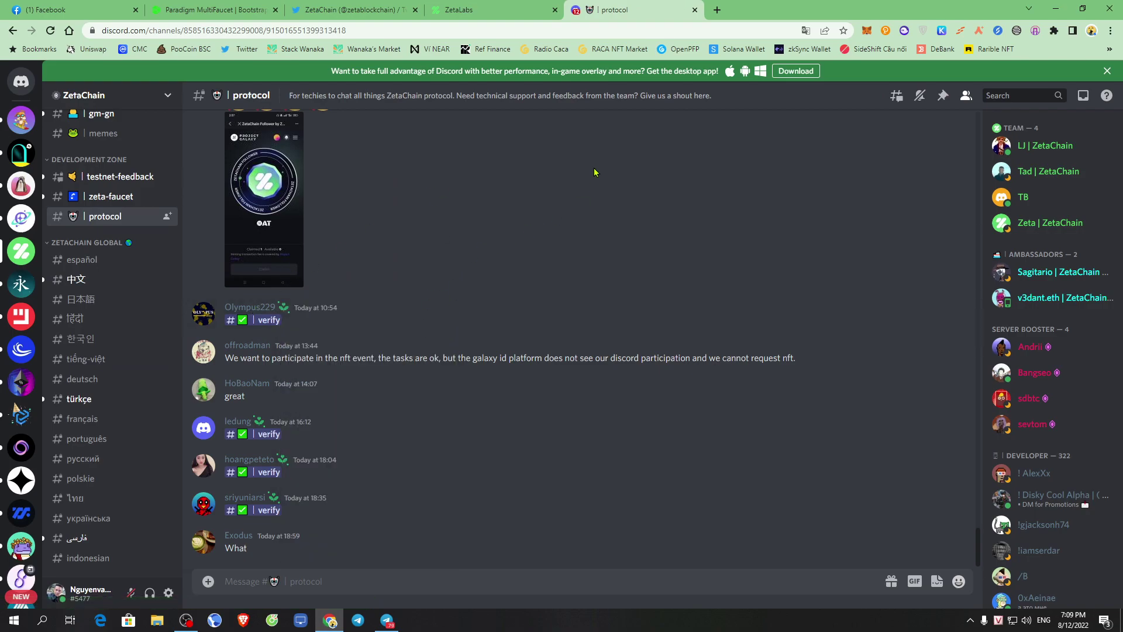
Switch to ZetaChain's Twitter profile and open the galaxy.eco campaign link in the tweet about claiming the ZetaChain NFT
left_click(380, 7)
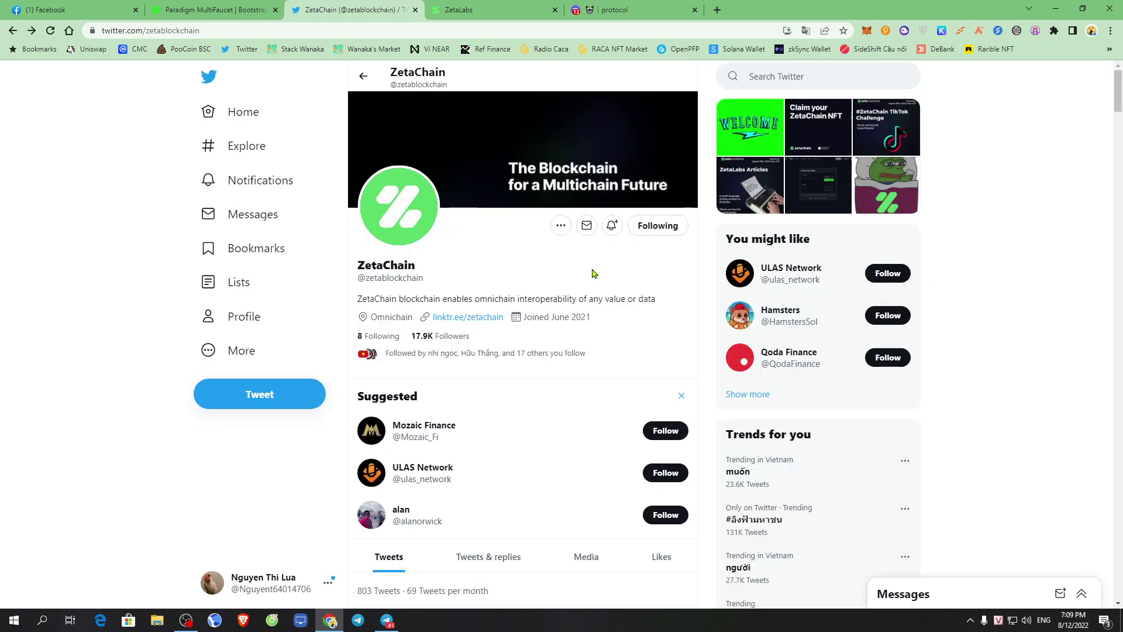
scroll(599, 254, "down", 9)
scroll(623, 254, "up", 2)
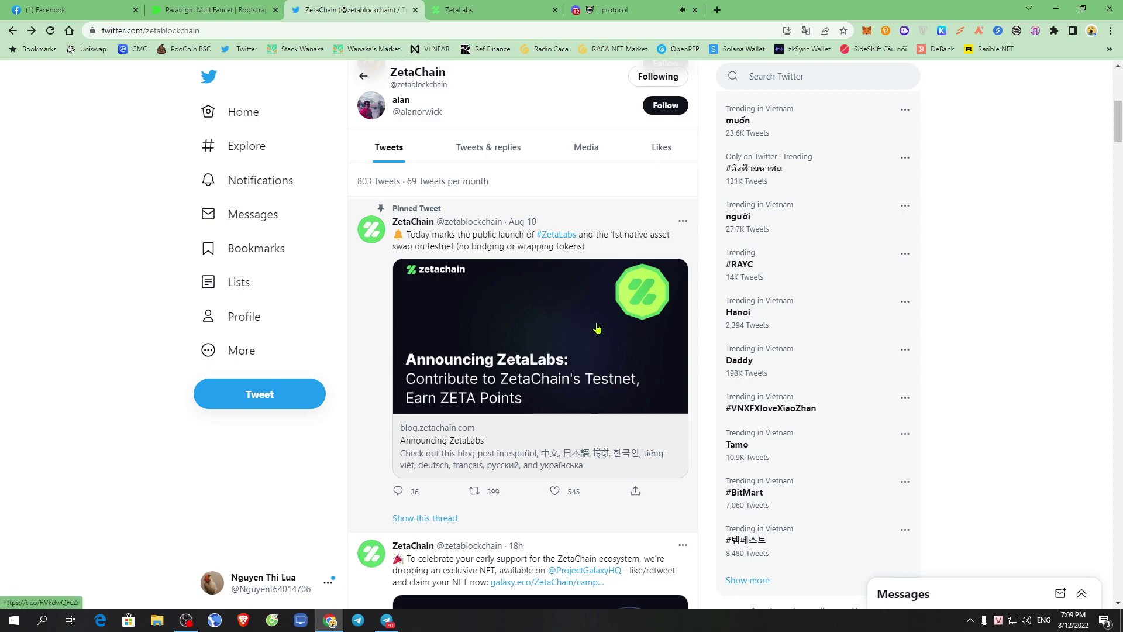
scroll(556, 258, "down", 5)
scroll(558, 372, "down", 1)
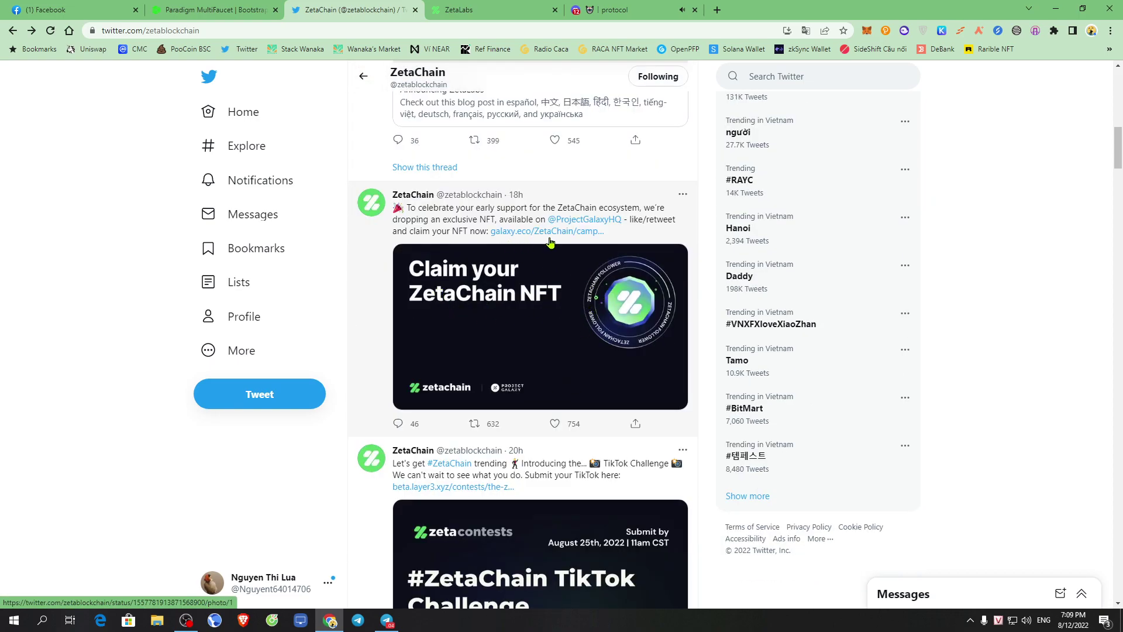
left_click(532, 232)
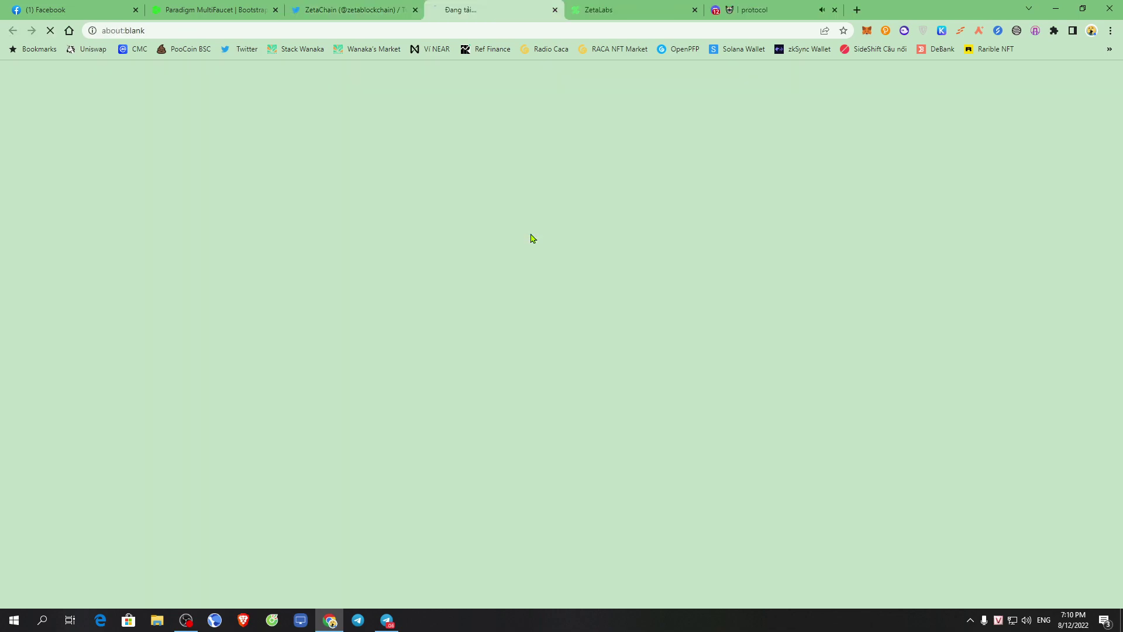